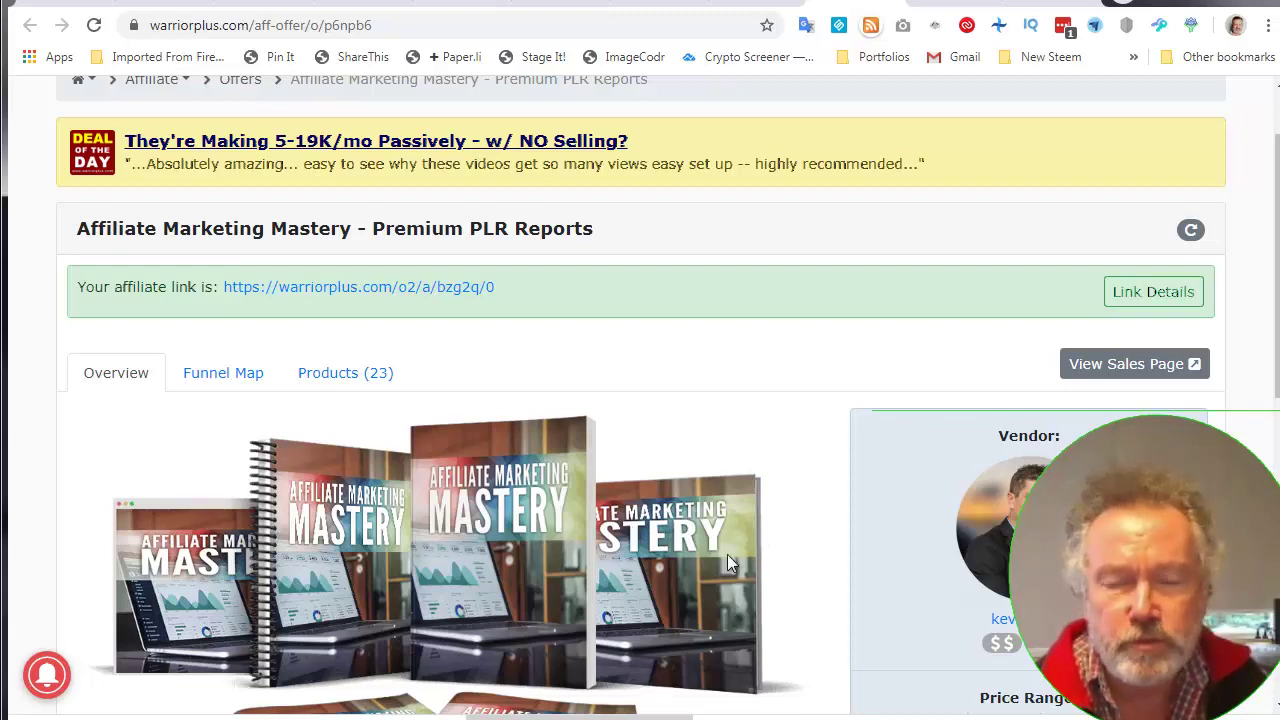
Open the premiumplrreports.com/v2ver3 sales page and scroll to the 'Rolls Royce Of PLR Products' section
{"action": "left_click", "coordinate": [1047, 5]}
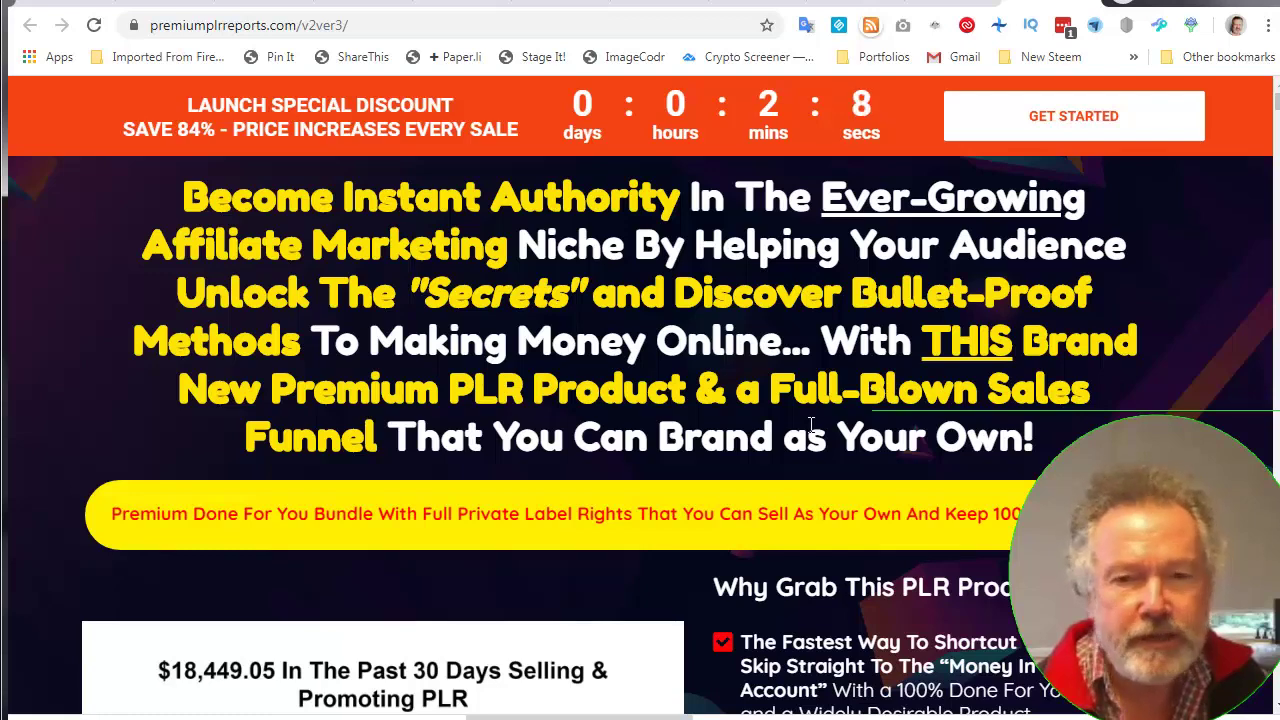
{"action": "scroll", "coordinate": [811, 424], "scroll_direction": "down", "scroll_amount": 15}
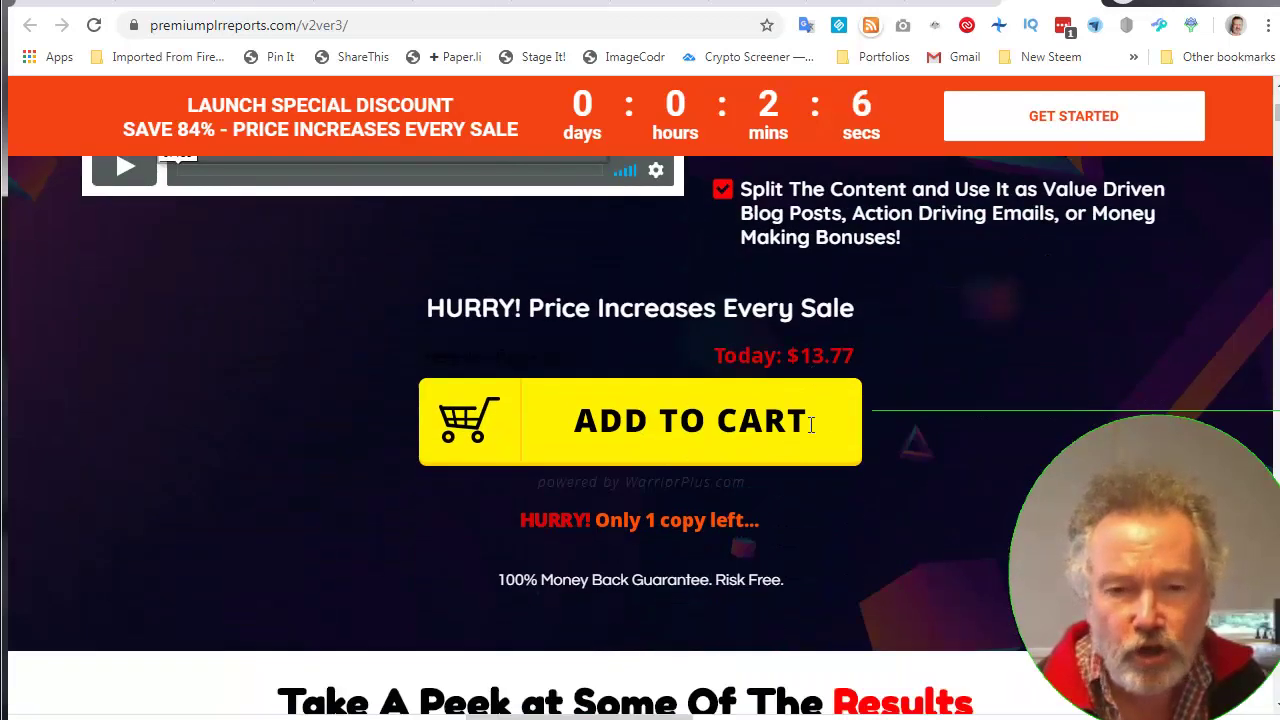
{"action": "scroll", "coordinate": [811, 424], "scroll_direction": "down", "scroll_amount": 15}
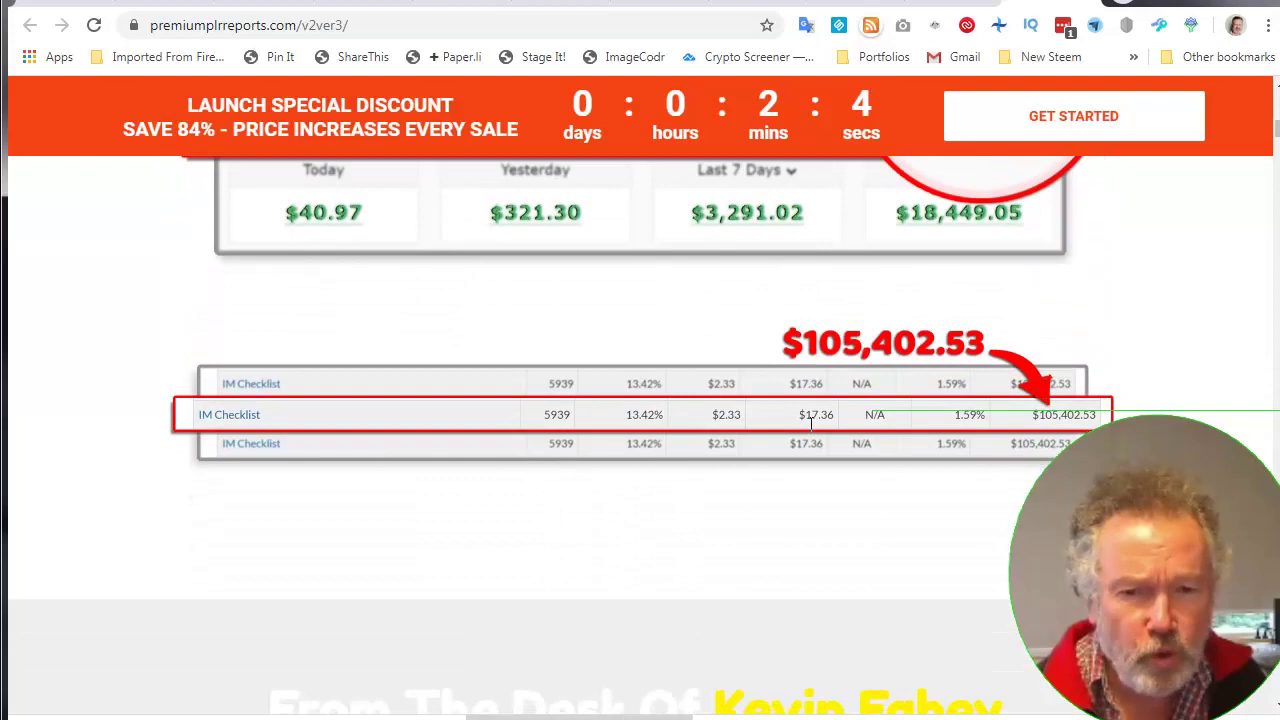
{"action": "scroll", "coordinate": [811, 424], "scroll_direction": "down", "scroll_amount": 15}
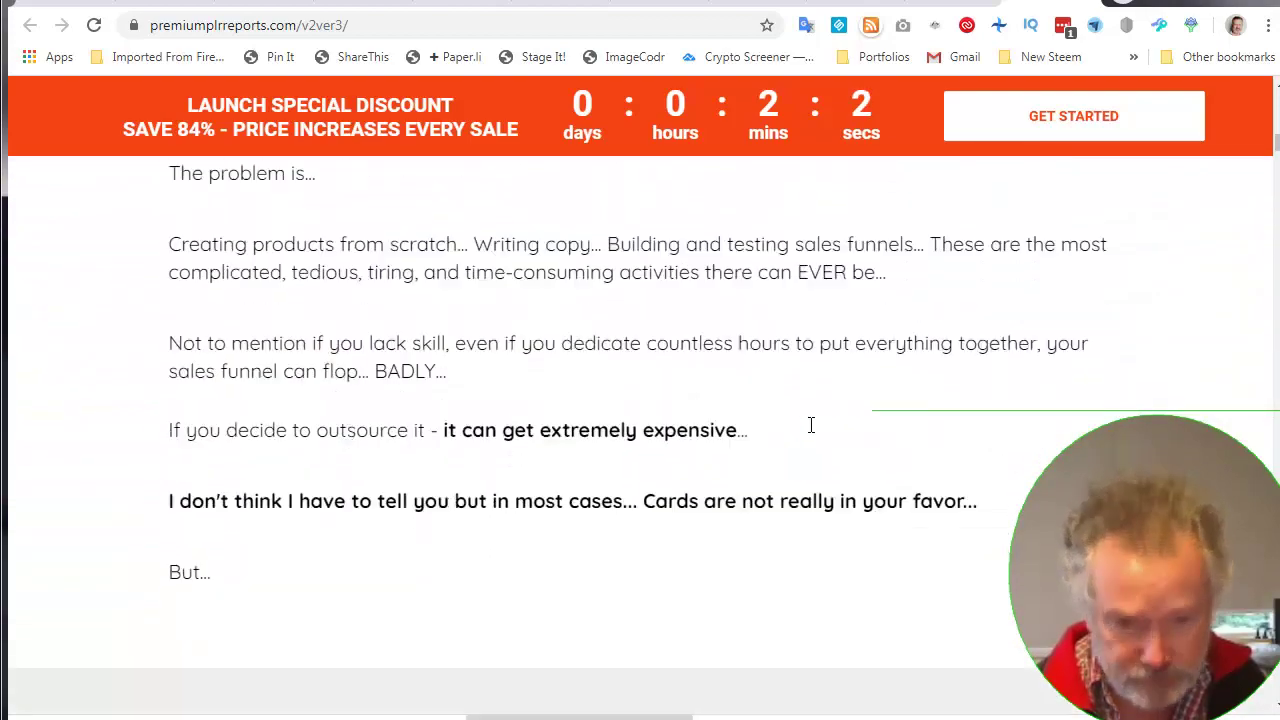
{"action": "scroll", "coordinate": [811, 424], "scroll_direction": "down", "scroll_amount": 15}
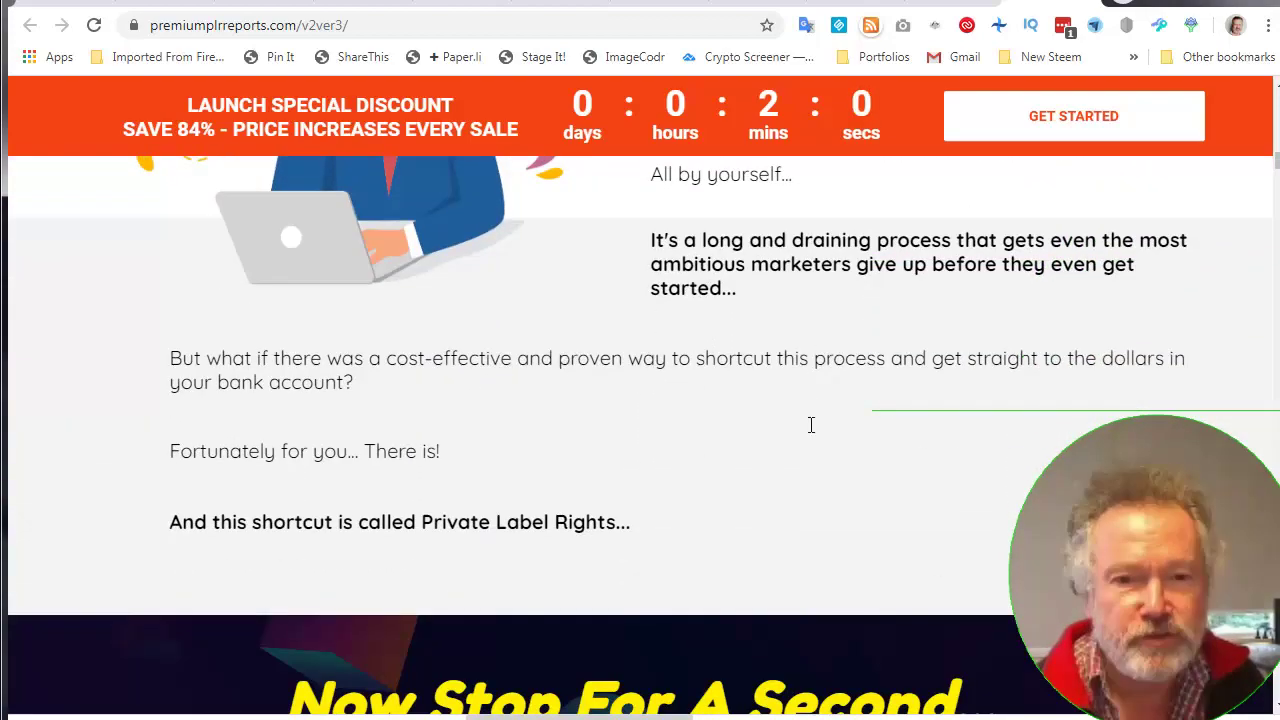
{"action": "scroll", "coordinate": [811, 424], "scroll_direction": "down", "scroll_amount": 12}
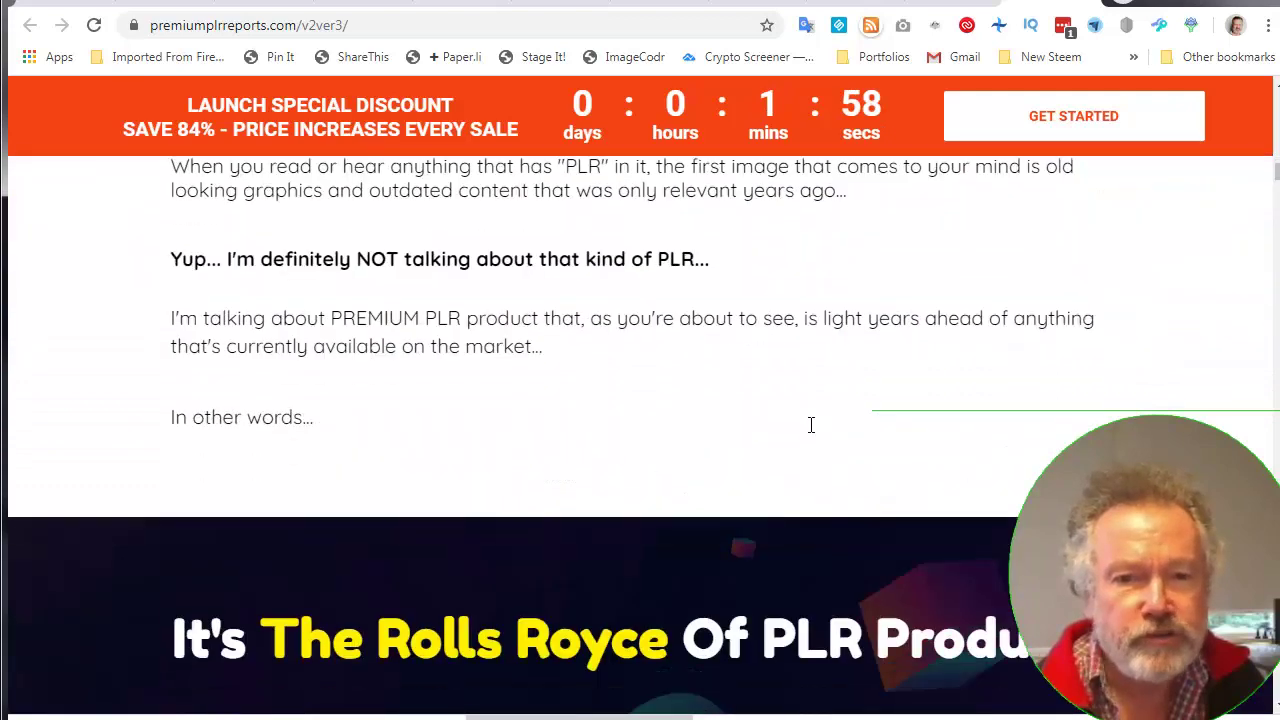
{"action": "scroll", "coordinate": [811, 424], "scroll_direction": "down", "scroll_amount": 1}
{"action": "scroll", "coordinate": [811, 424], "scroll_direction": "up", "scroll_amount": 1}
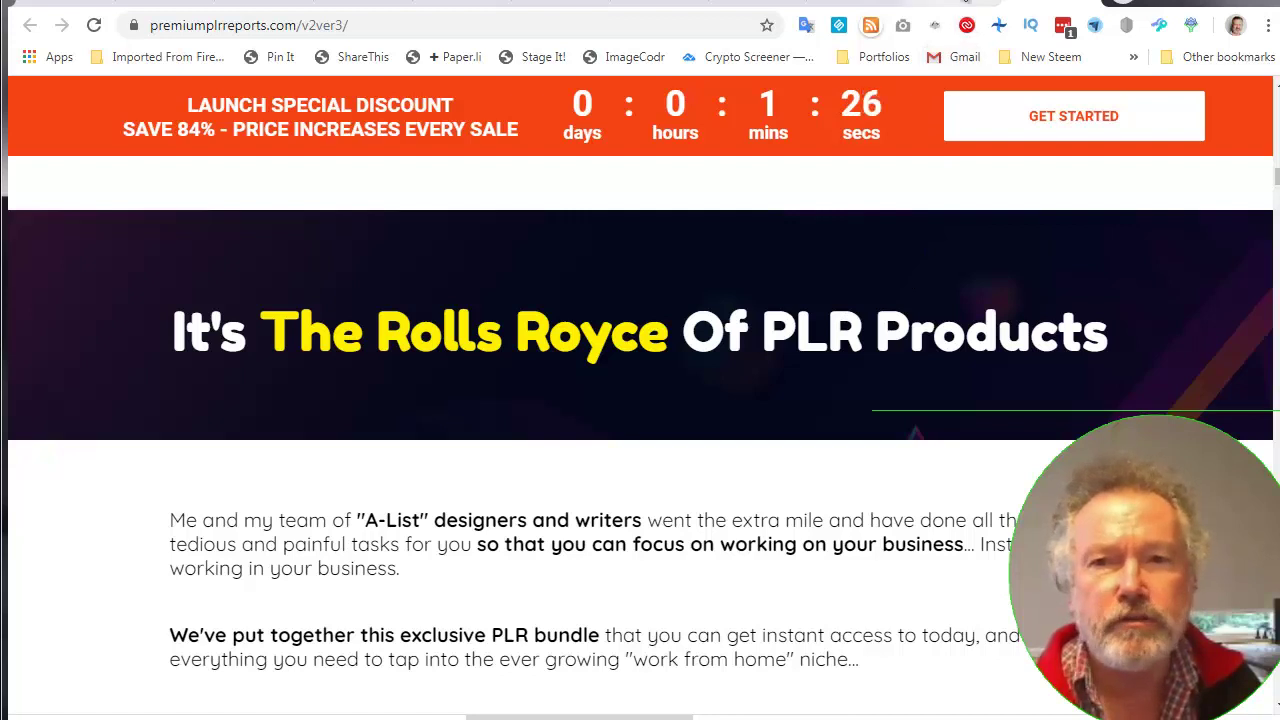
Open premiumplrreports.com/jv2 and scroll to the Front End ($11.95–$14.95) and OTO#1–#3 price list
{"action": "left_click", "coordinate": [965, 6]}
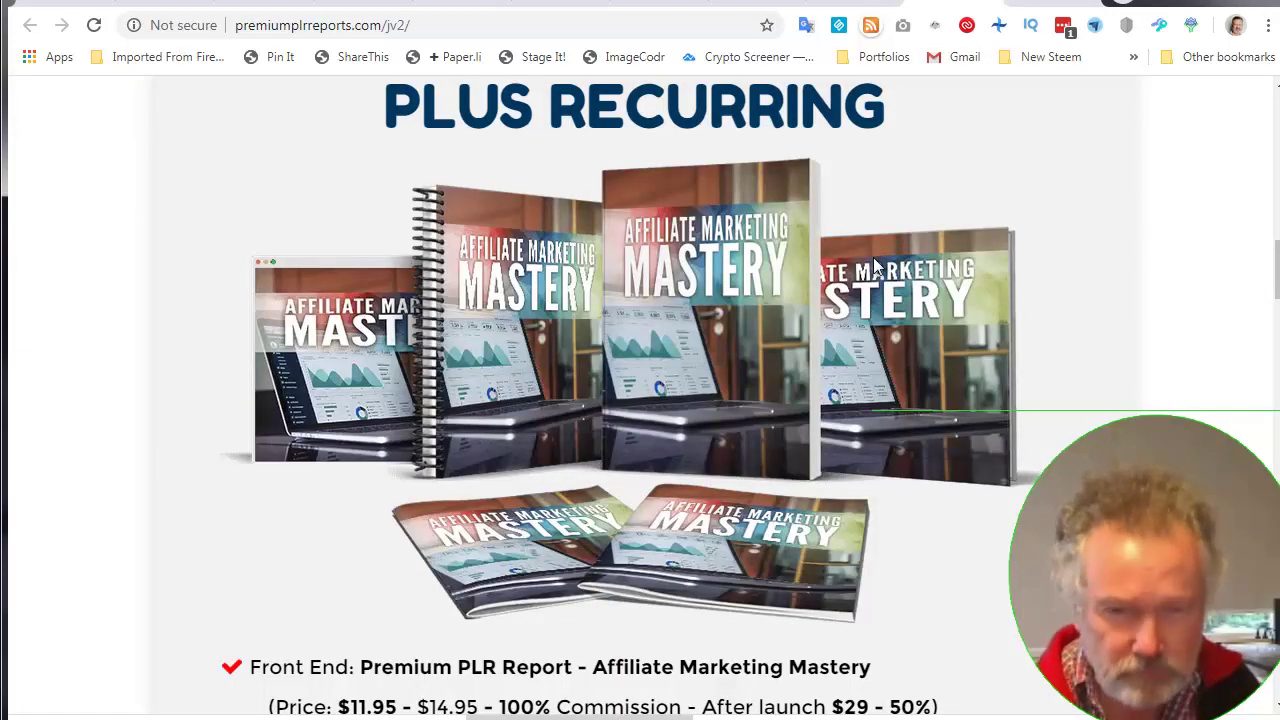
{"action": "scroll", "coordinate": [875, 265], "scroll_direction": "up", "scroll_amount": 1}
{"action": "scroll", "coordinate": [875, 265], "scroll_direction": "down", "scroll_amount": 1}
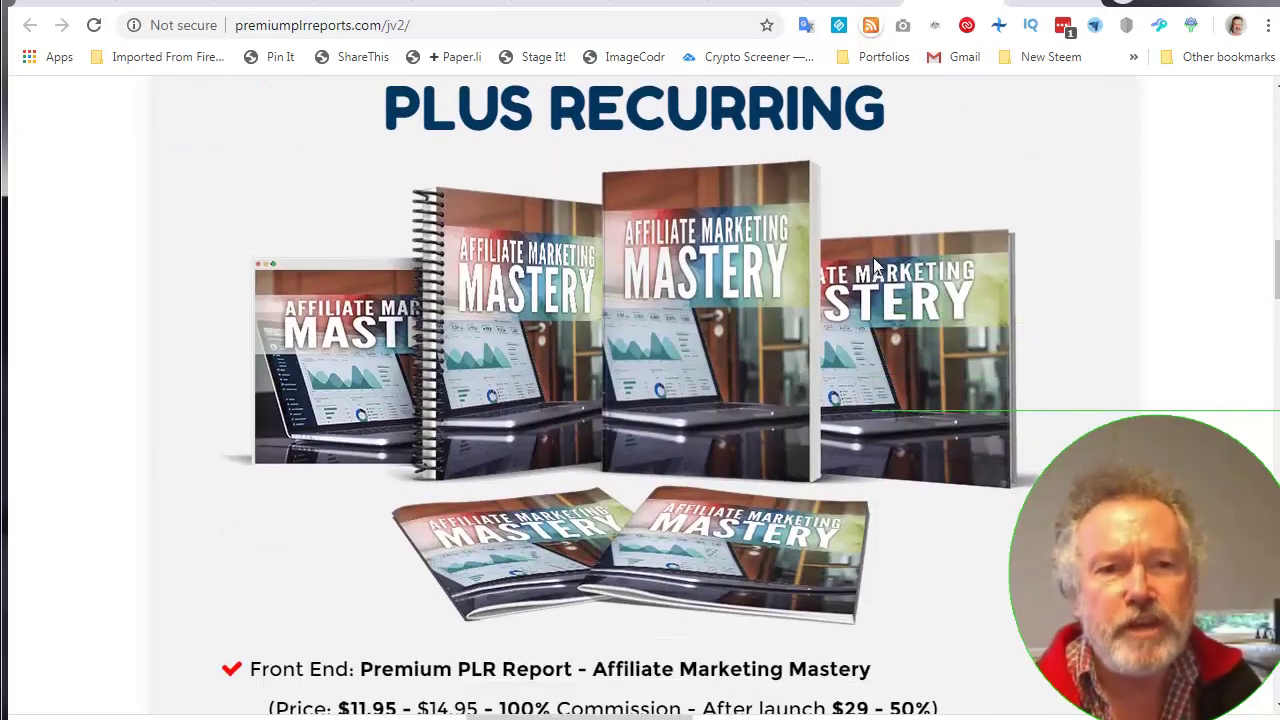
{"action": "scroll", "coordinate": [875, 265], "scroll_direction": "down", "scroll_amount": 1}
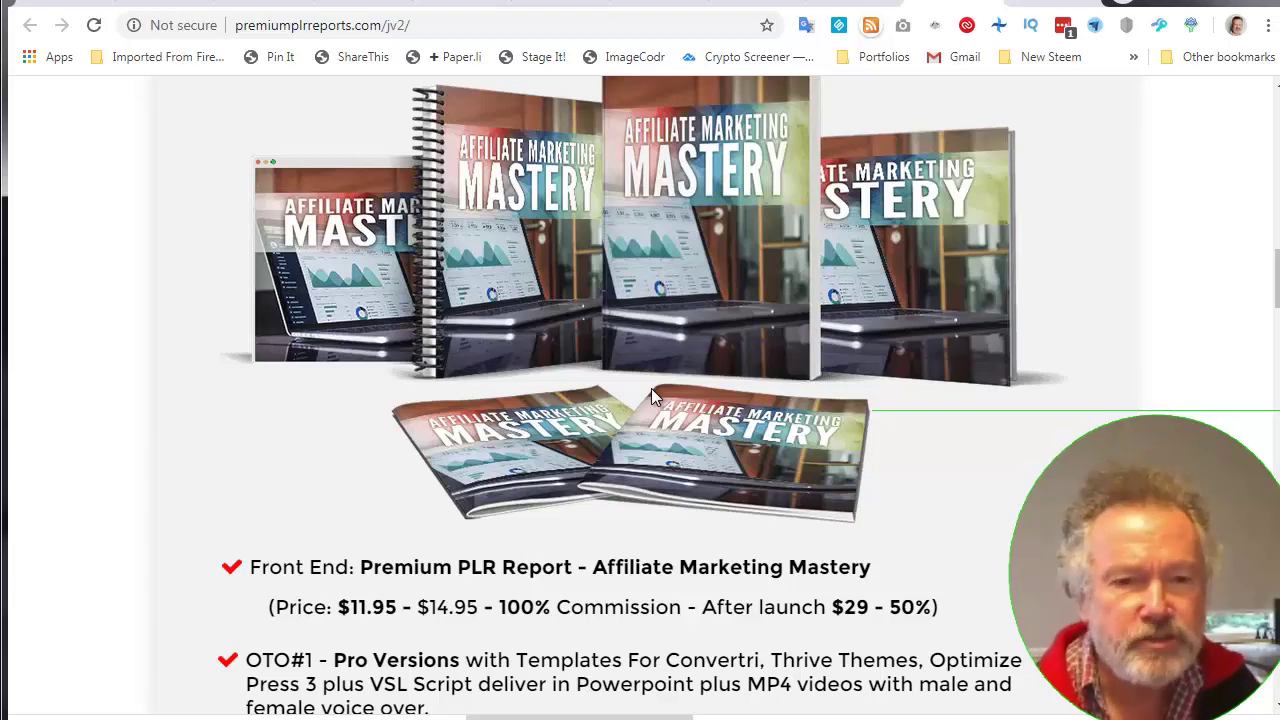
{"action": "scroll", "coordinate": [651, 396], "scroll_direction": "down", "scroll_amount": 3}
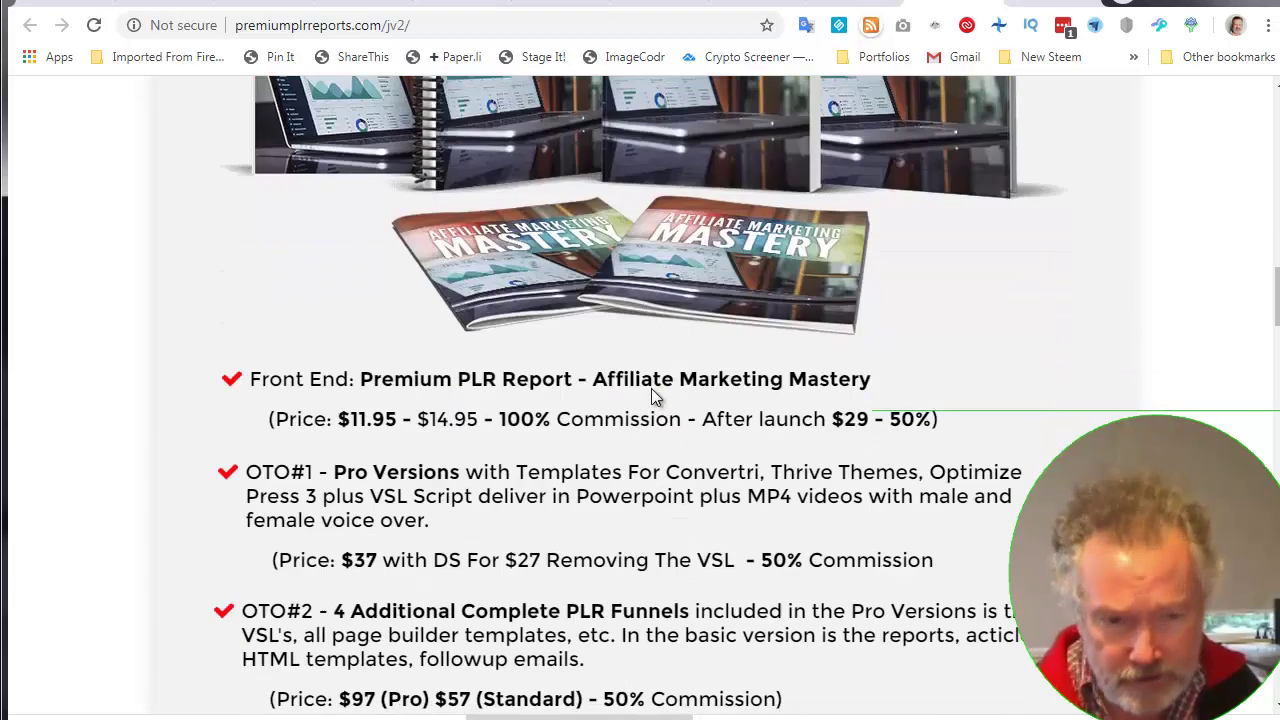
{"action": "scroll", "coordinate": [651, 396], "scroll_direction": "down", "scroll_amount": 1}
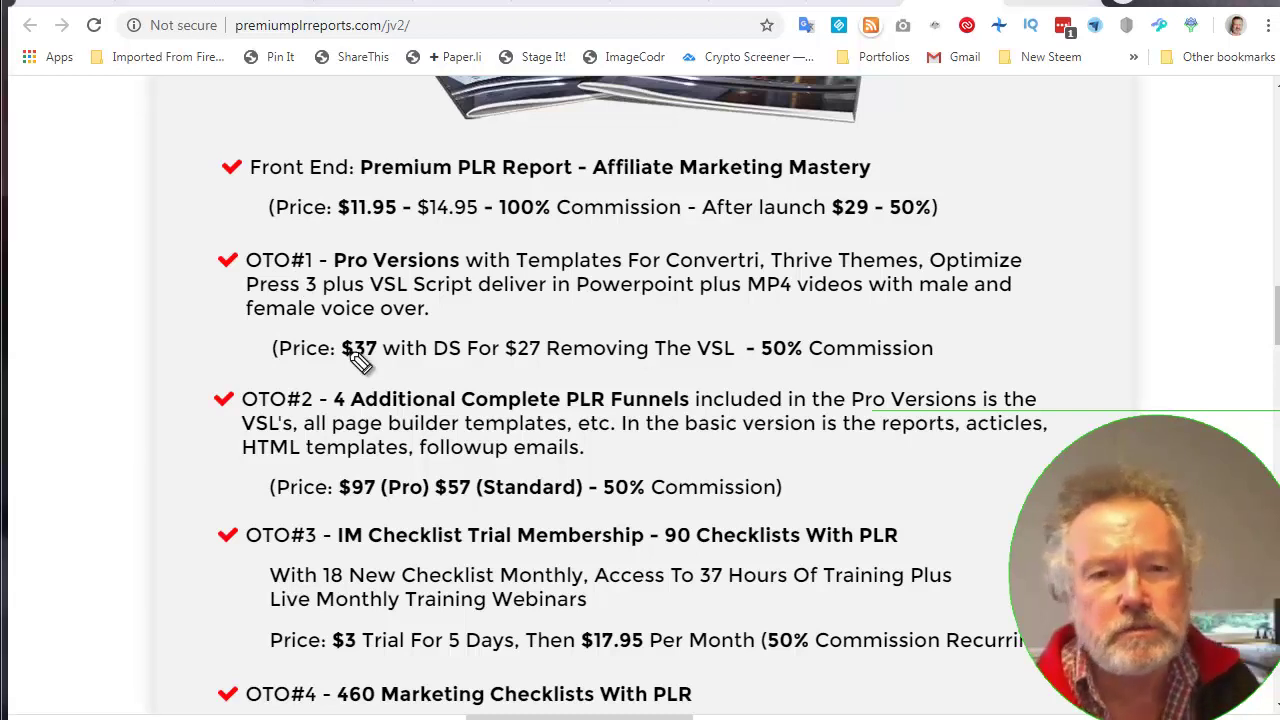
Underline Pro Versions, handwrite and underline 'HTML' beside the Front End price, and circle Convertri
{"action": "left_click_drag", "start_coordinate": [340, 271], "coordinate": [386, 271]}
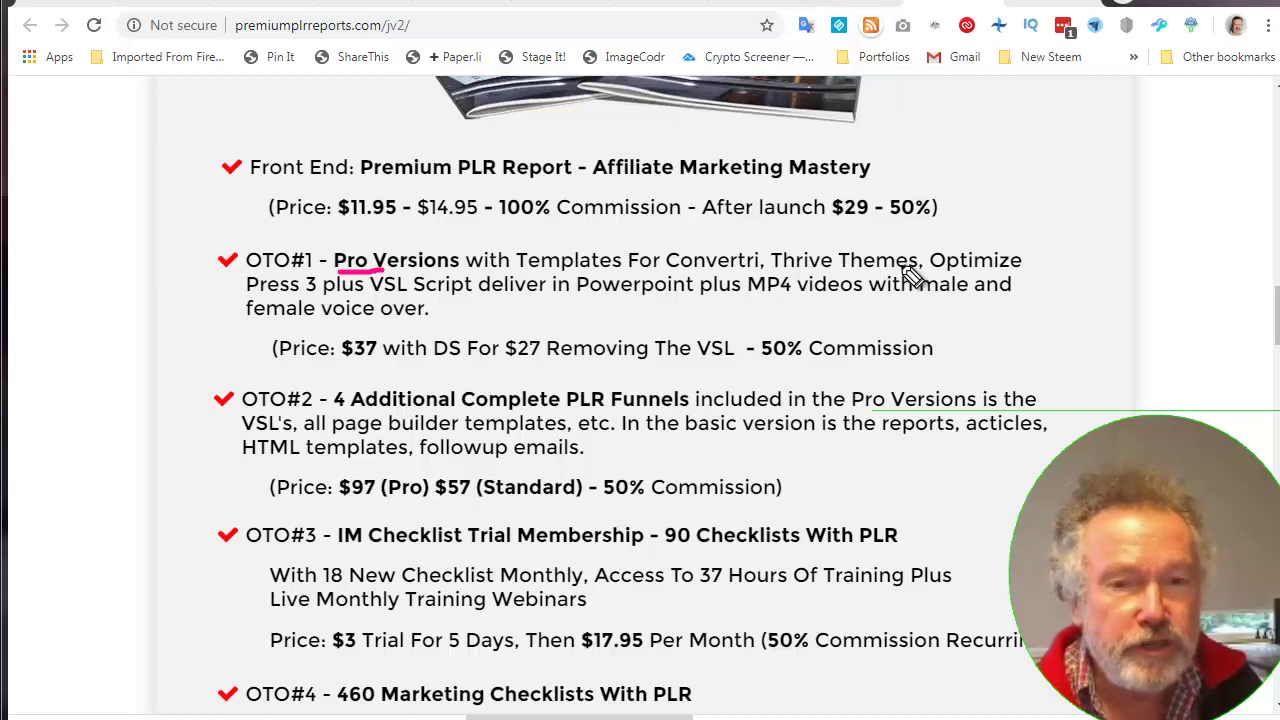
{"action": "mouse_move", "coordinate": [937, 168]}
{"action": "left_mouse_down"}
{"action": "mouse_move", "coordinate": [940, 198]}
{"action": "mouse_move", "coordinate": [948, 175]}
{"action": "mouse_move", "coordinate": [962, 188]}
{"action": "mouse_move", "coordinate": [1016, 156]}
{"action": "mouse_move", "coordinate": [1040, 170]}
{"action": "left_mouse_up"}
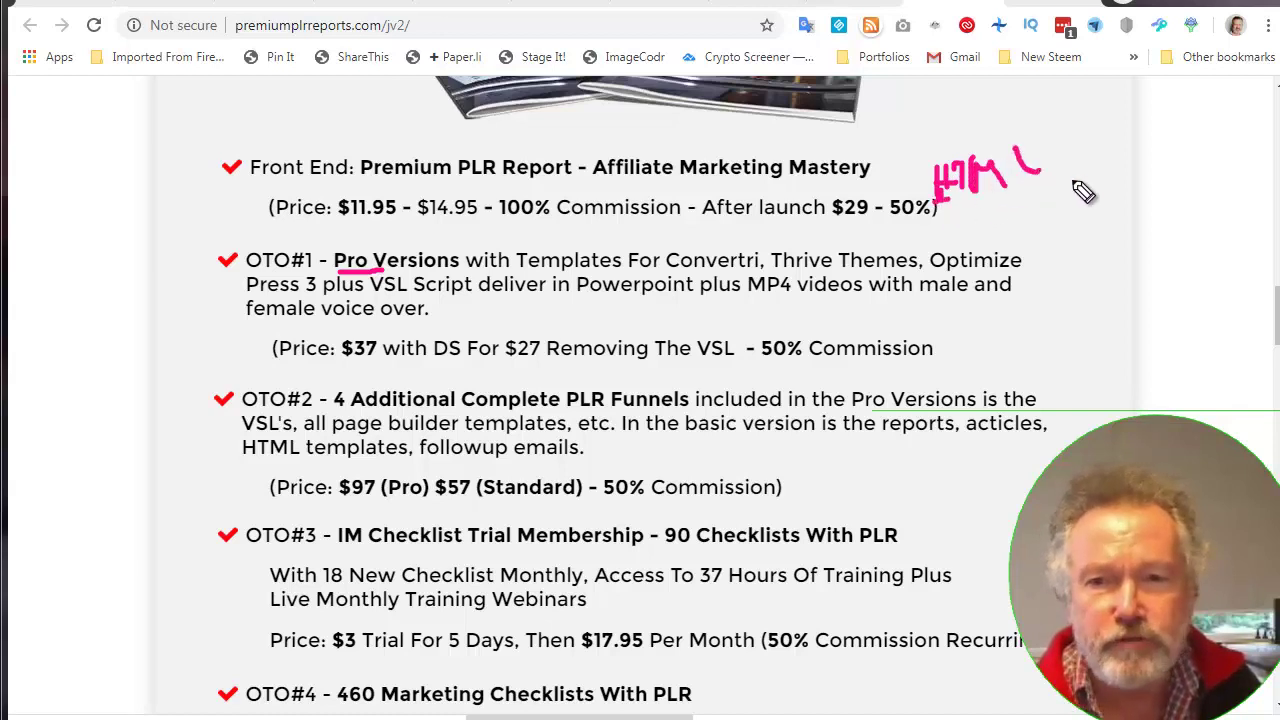
{"action": "left_click_drag", "start_coordinate": [936, 200], "coordinate": [1075, 183]}
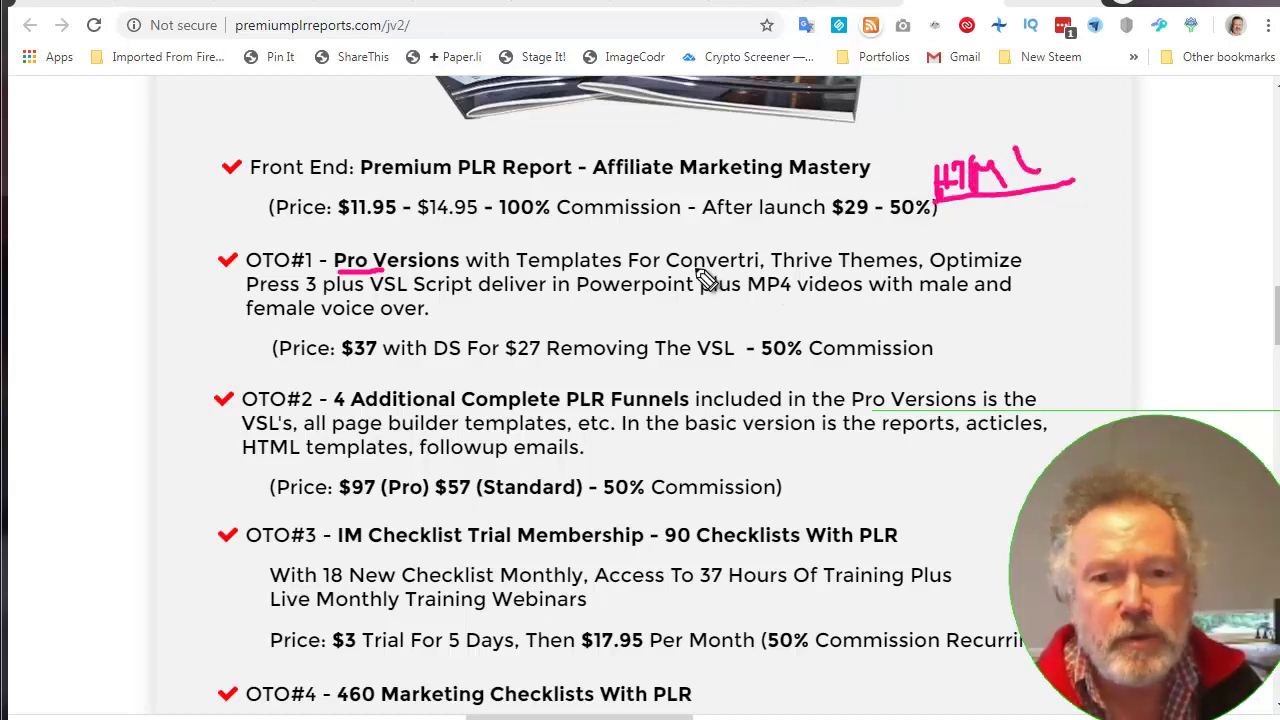
{"action": "mouse_move", "coordinate": [696, 270]}
{"action": "left_mouse_down"}
{"action": "mouse_move", "coordinate": [770, 260]}
{"action": "mouse_move", "coordinate": [690, 250]}
{"action": "mouse_move", "coordinate": [674, 263]}
{"action": "mouse_move", "coordinate": [694, 280]}
{"action": "left_mouse_up"}
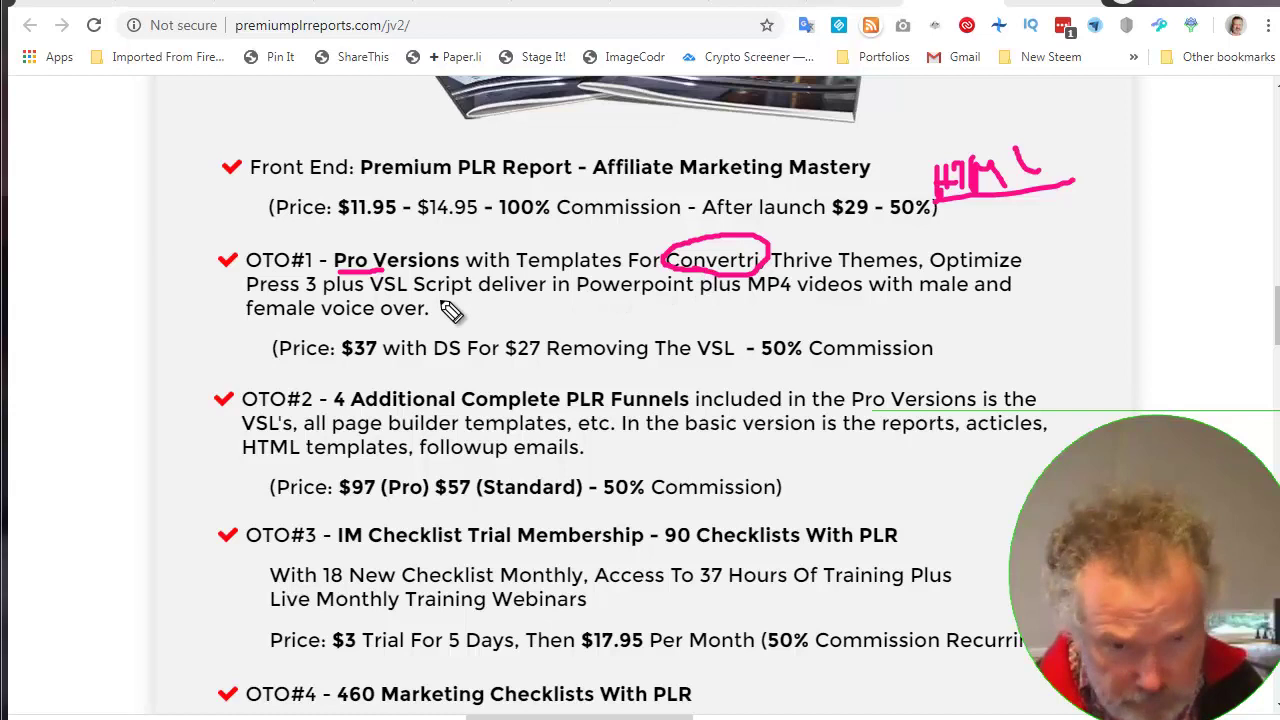
Underline VSL Script, male and female voice, and Powerpoint plus MP4 in the OTO#1 line
{"action": "left_click_drag", "start_coordinate": [370, 299], "coordinate": [478, 299]}
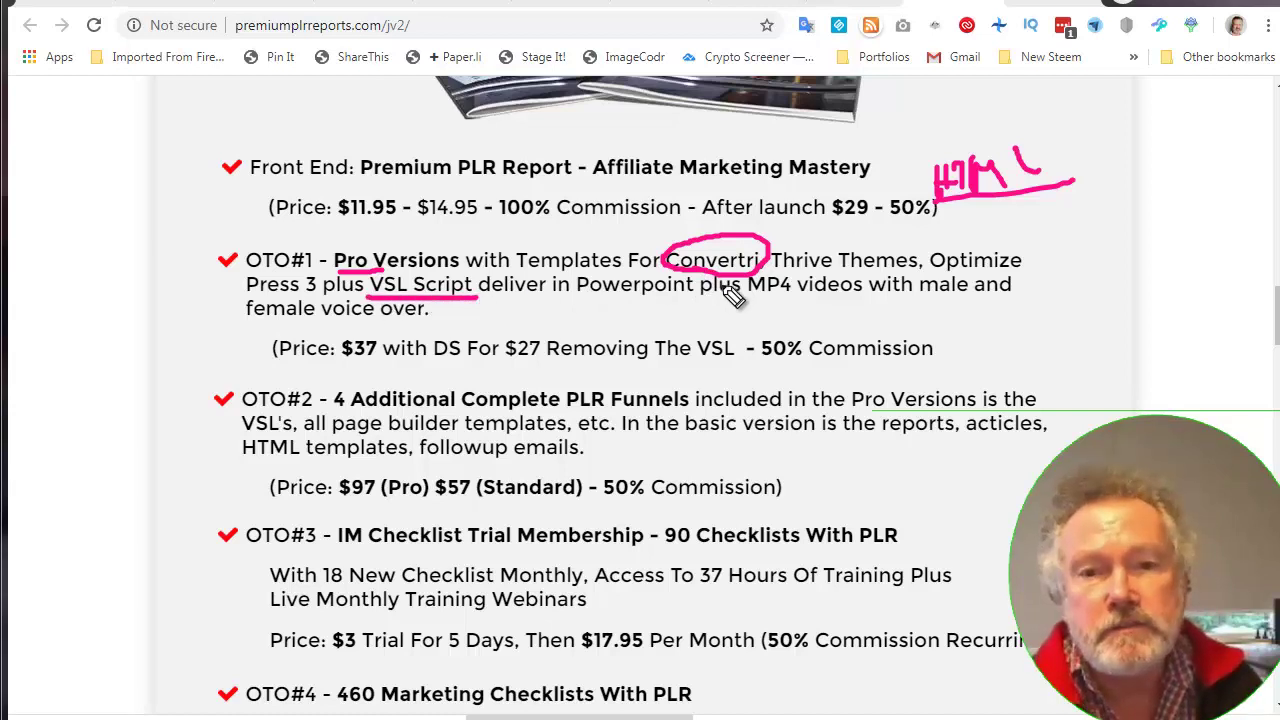
{"action": "left_click_drag", "start_coordinate": [920, 298], "coordinate": [1020, 298]}
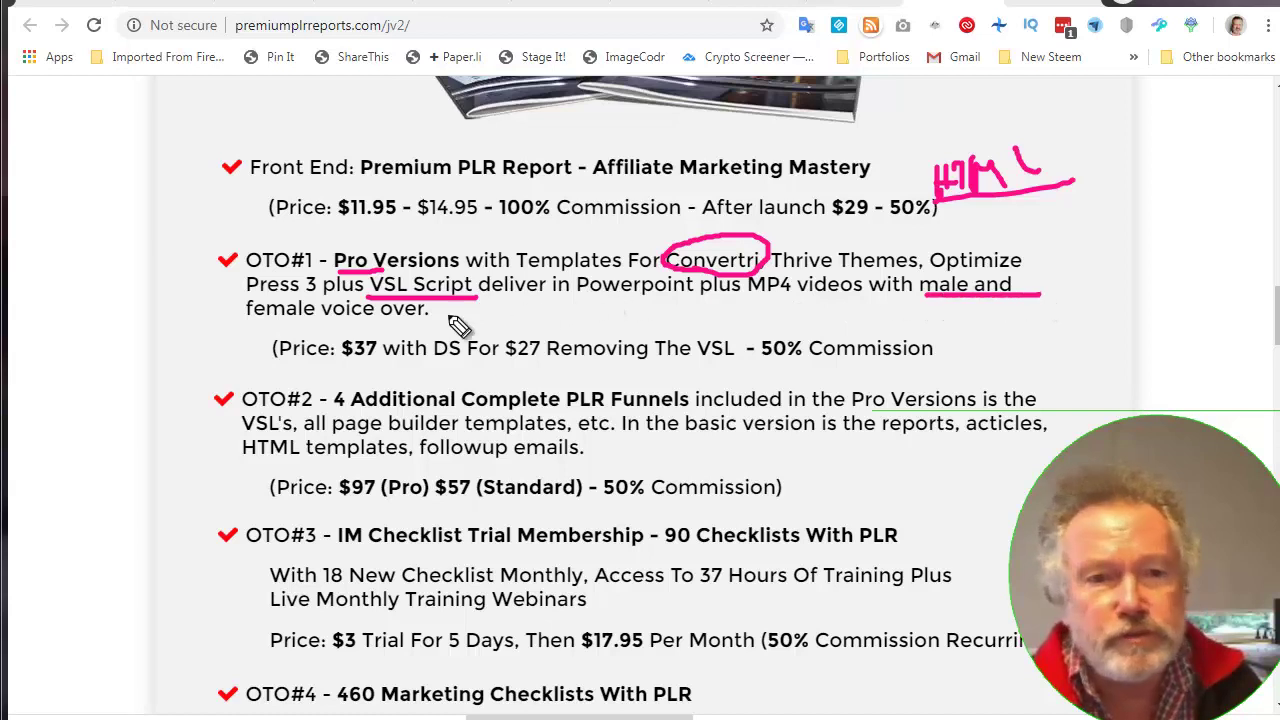
{"action": "left_click_drag", "start_coordinate": [260, 326], "coordinate": [385, 326]}
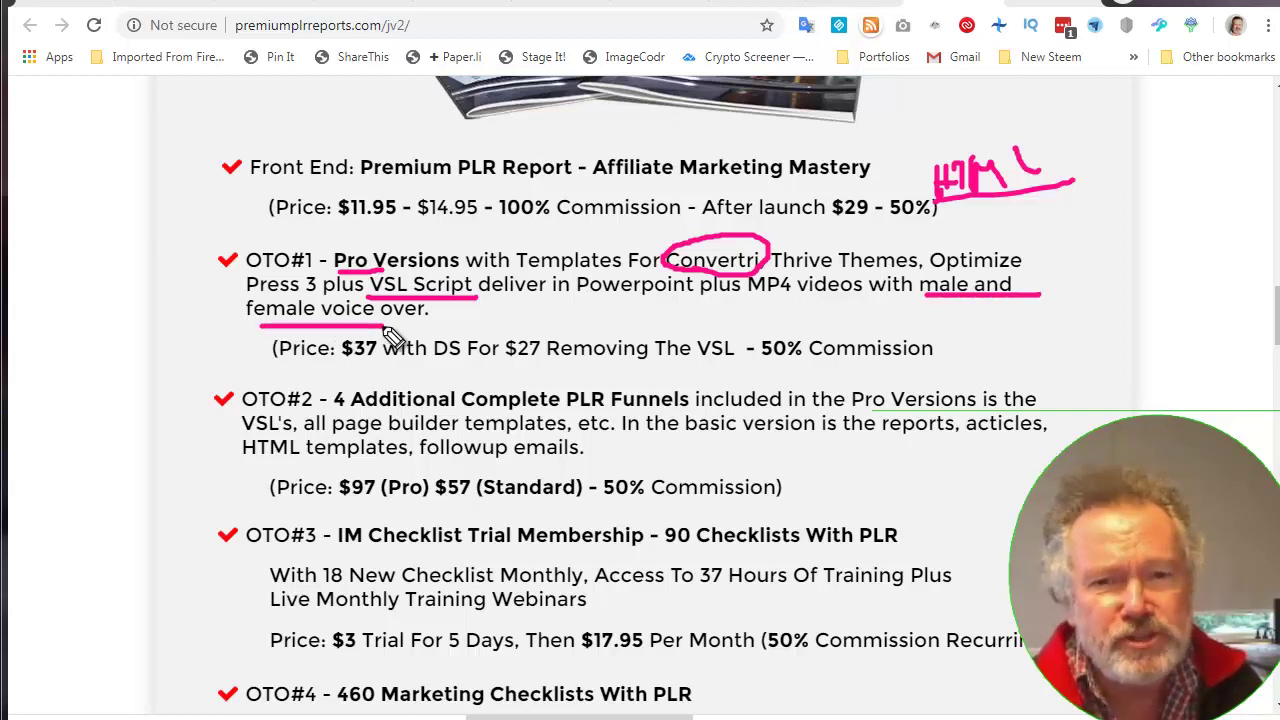
{"action": "left_click_drag", "start_coordinate": [588, 302], "coordinate": [800, 307]}
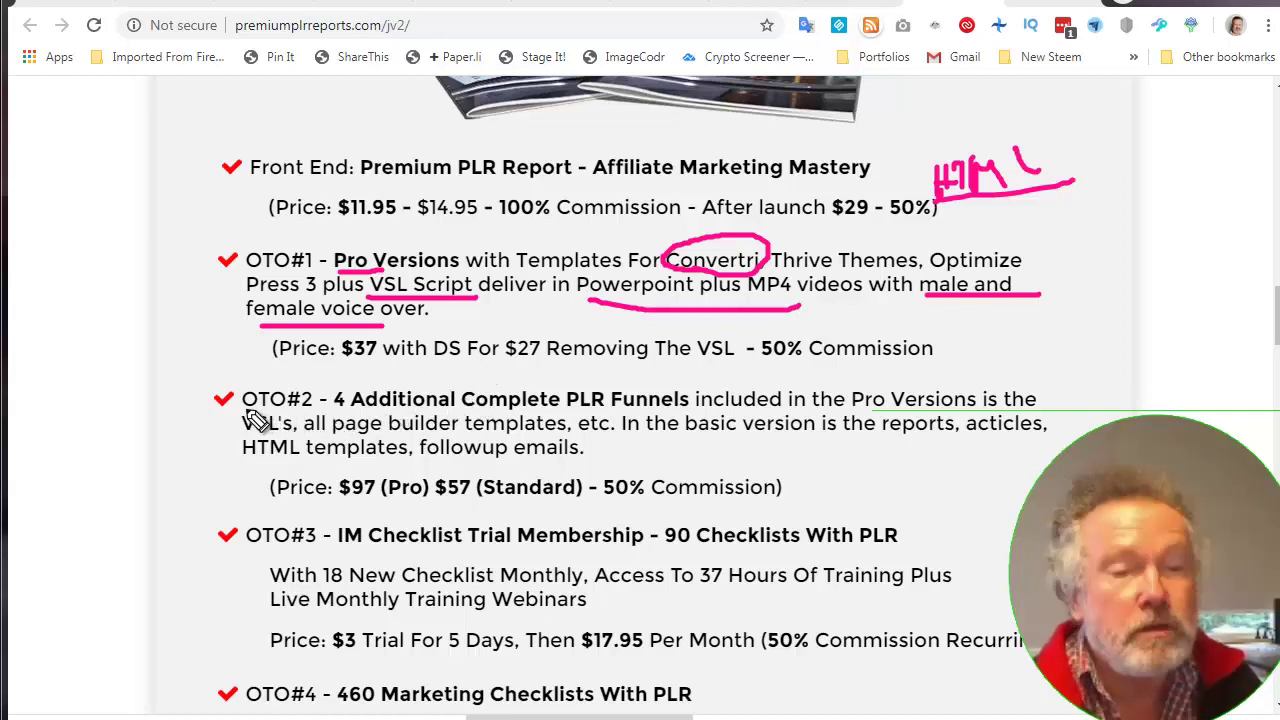
Underline OTO#2 and IM Checklist, link the HTML note to OTO#1, then clear ink and switch to the checklist PDF
{"action": "left_click_drag", "start_coordinate": [243, 408], "coordinate": [316, 408]}
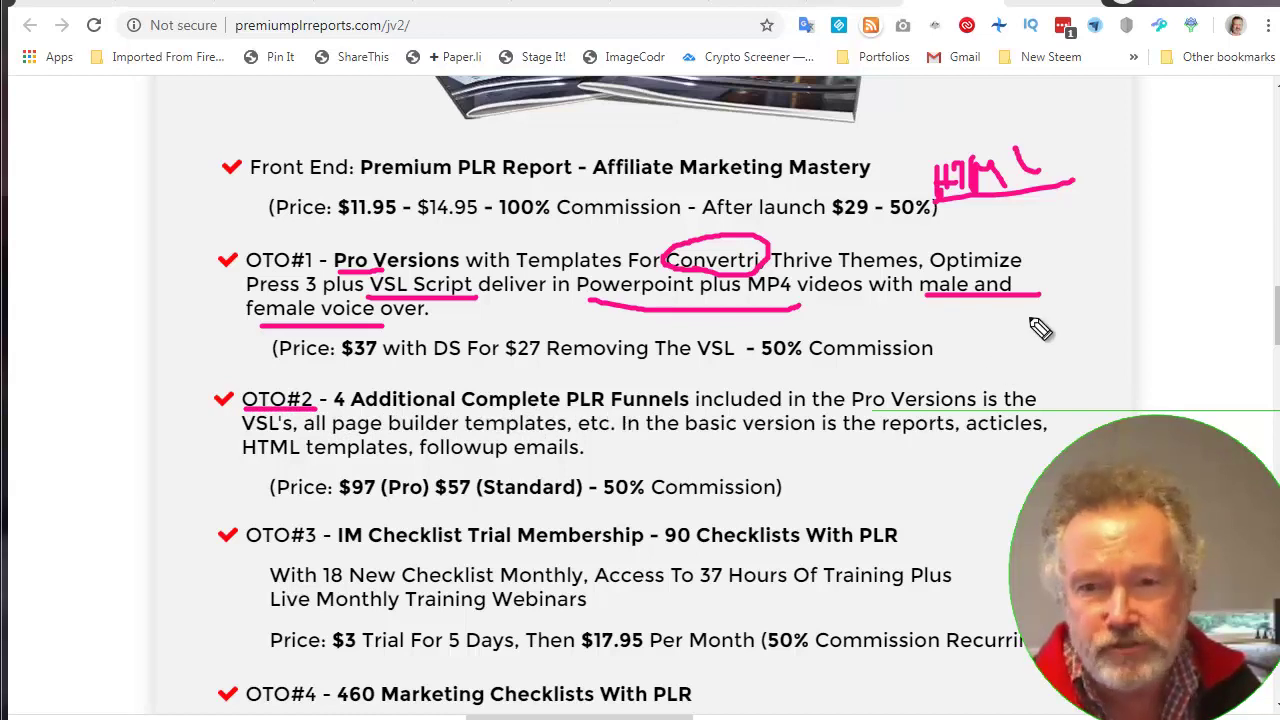
{"action": "left_click_drag", "start_coordinate": [1058, 237], "coordinate": [1062, 316]}
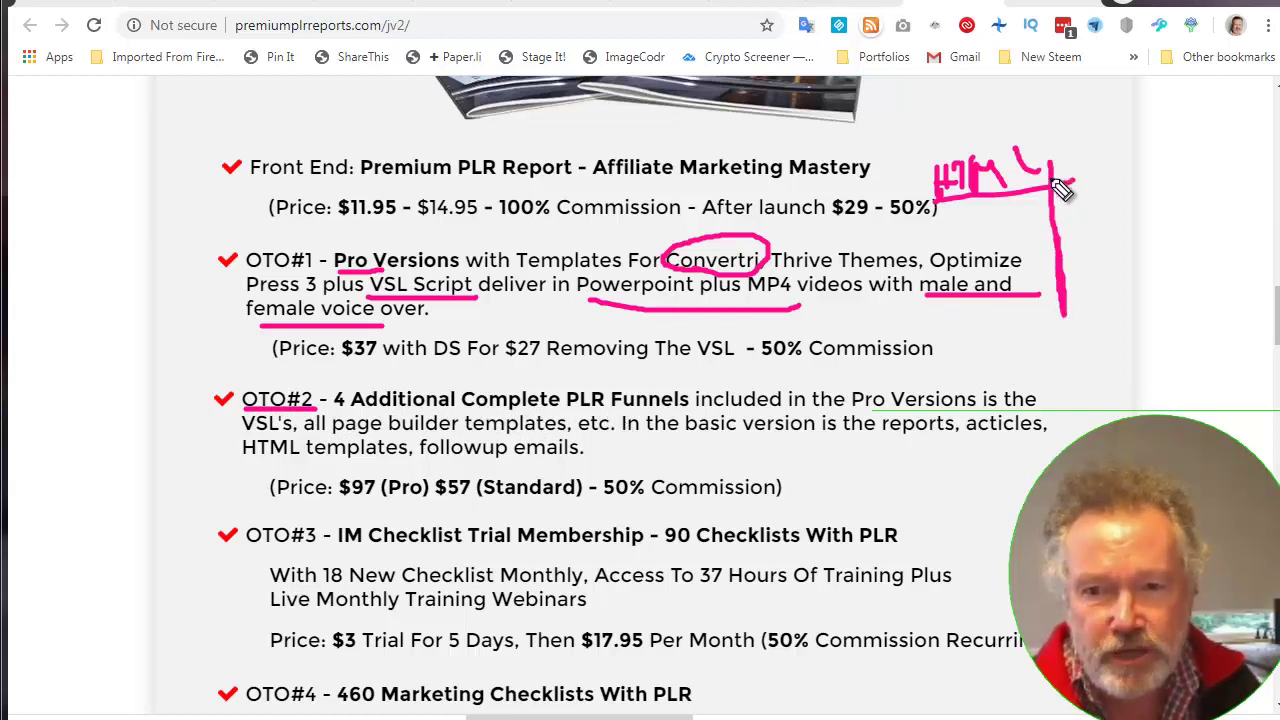
{"action": "left_click_drag", "start_coordinate": [1050, 165], "coordinate": [1062, 320]}
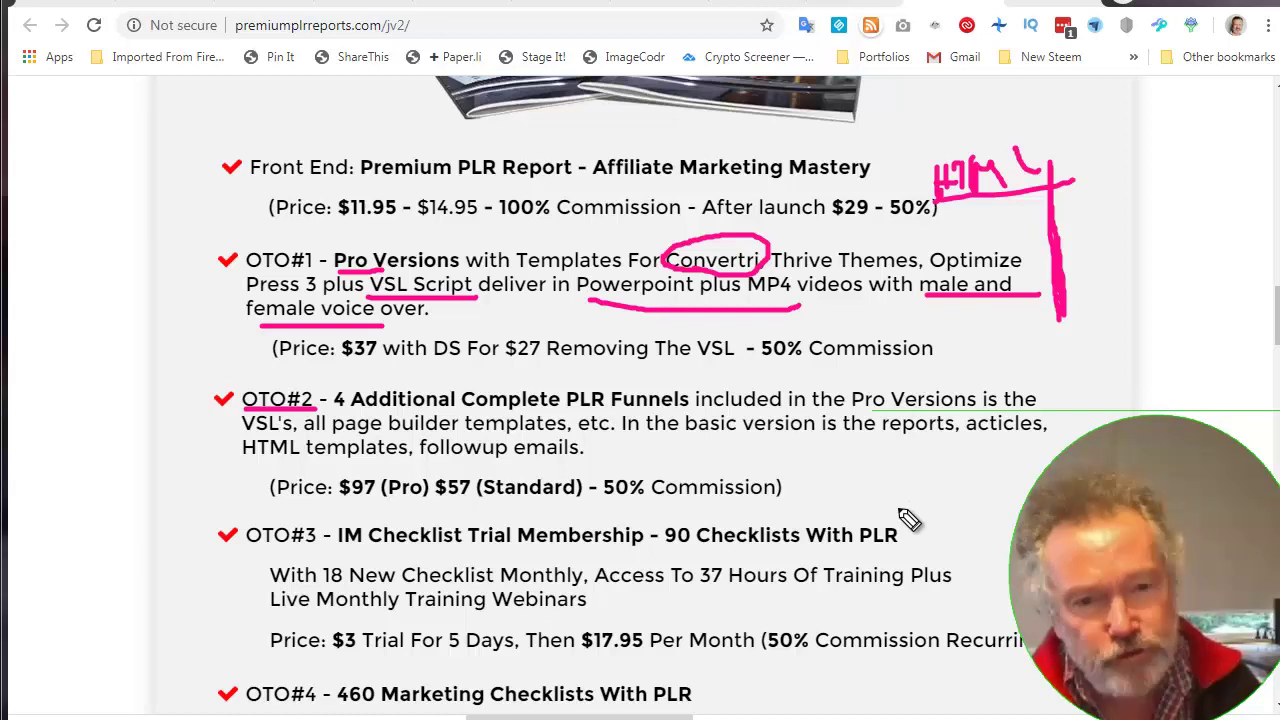
{"action": "left_click_drag", "start_coordinate": [344, 554], "coordinate": [461, 553]}
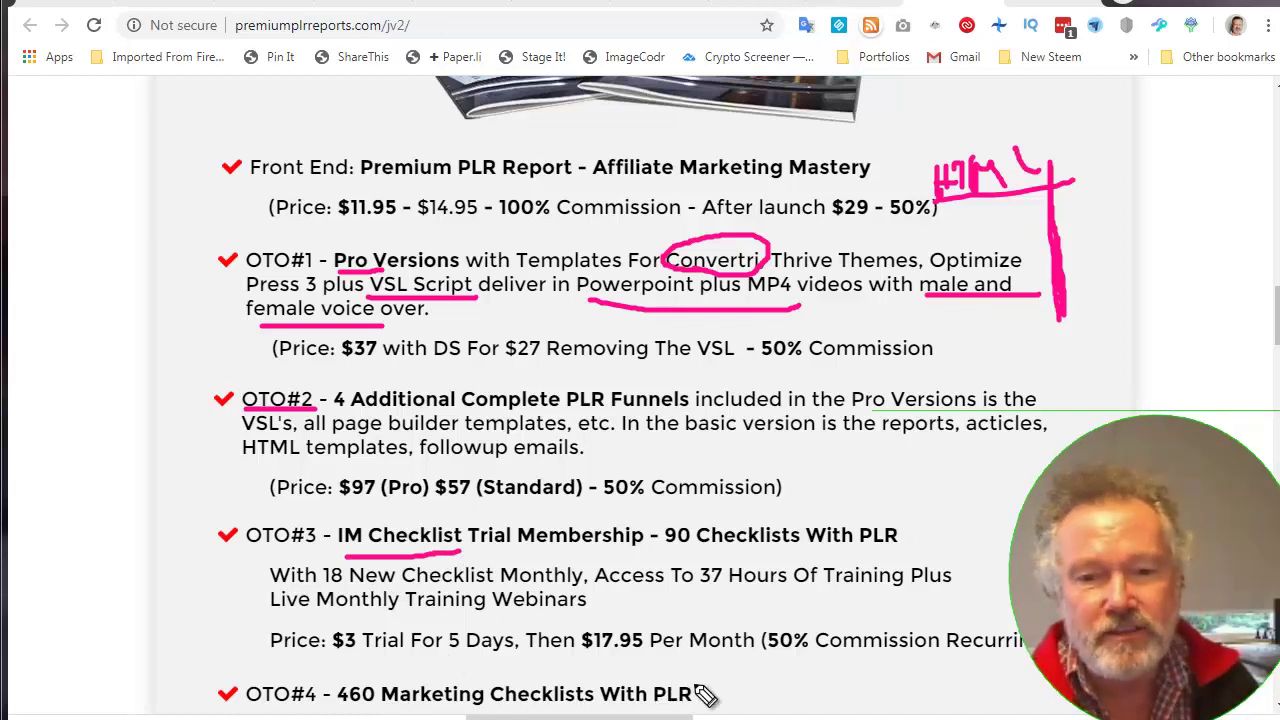
{"action": "key", "text": "Escape"}
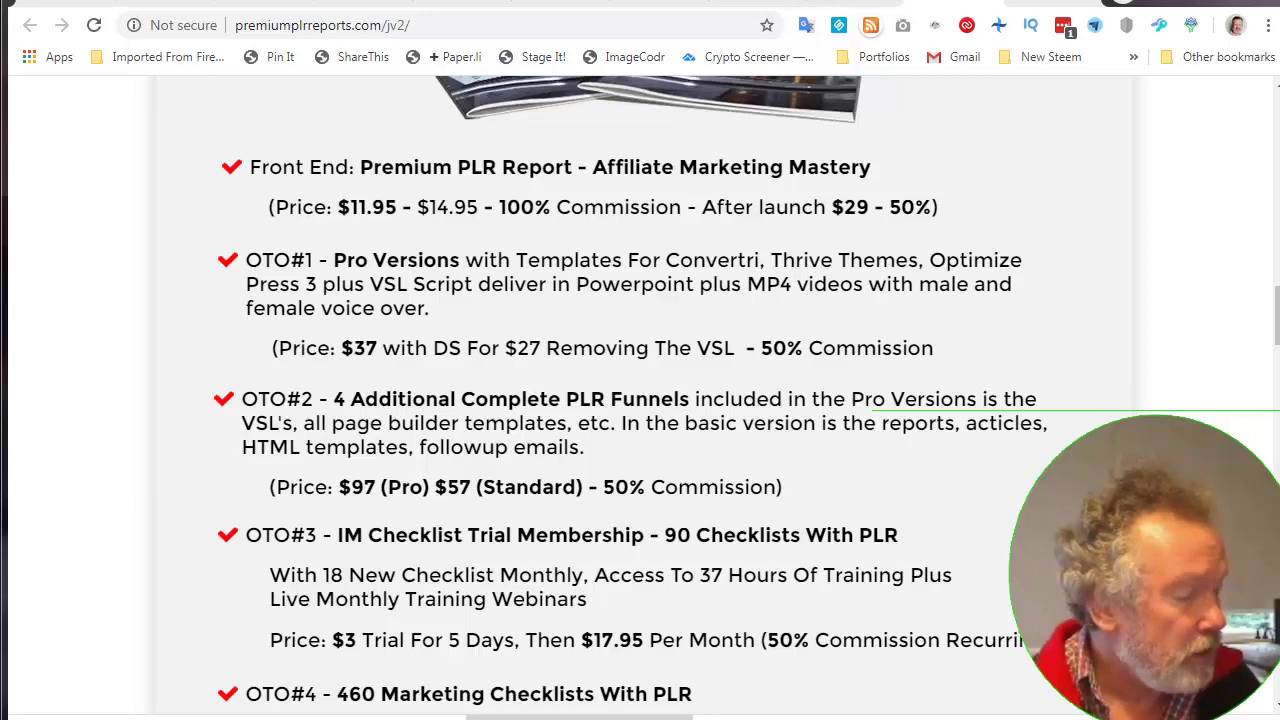
{"action": "key", "text": "alt+Tab"}
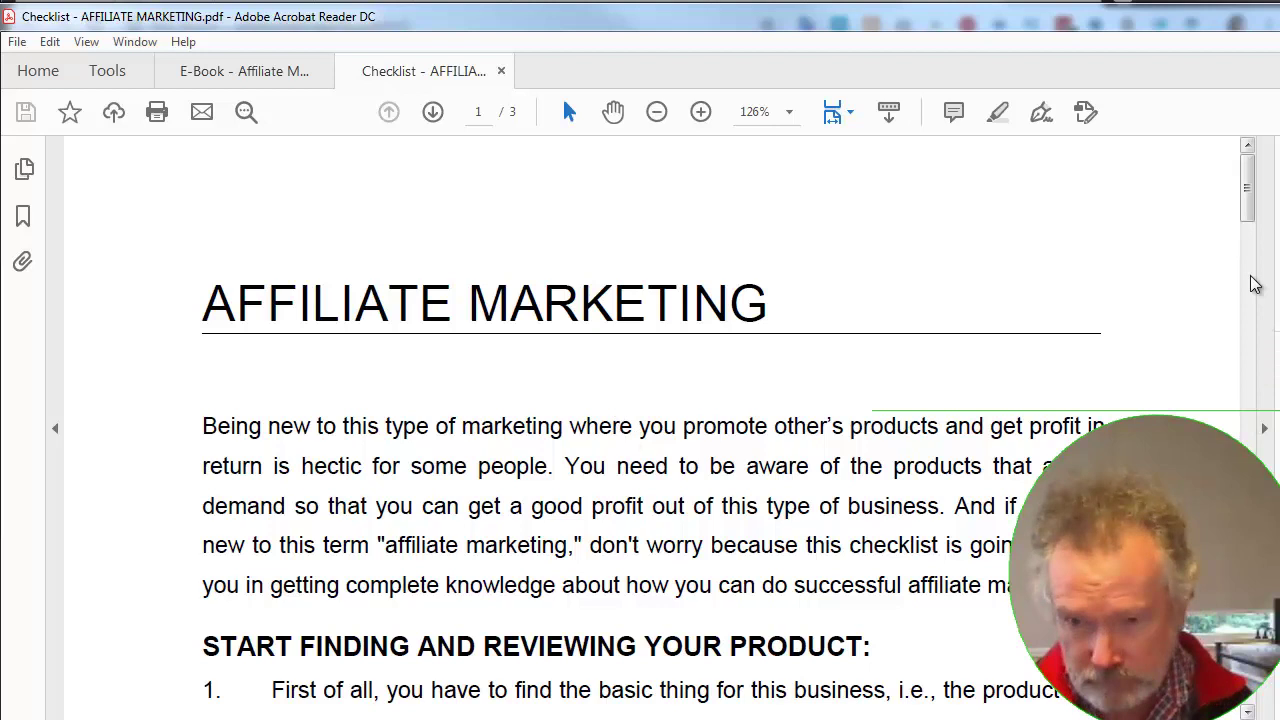
Scroll Checklist - AFFILIATE MARKETING.pdf down to page 2, then switch away from Acrobat Reader
{"action": "left_click_drag", "start_coordinate": [1253, 202], "coordinate": [1255, 238]}
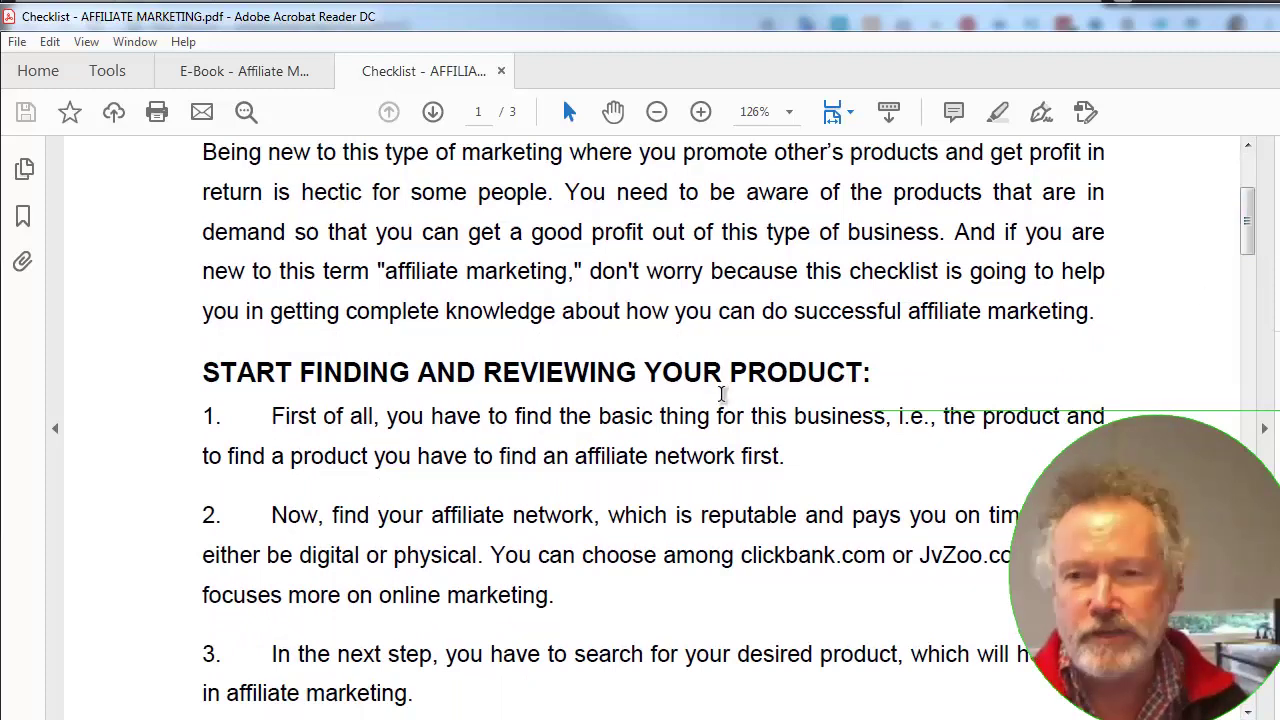
{"action": "left_click_drag", "start_coordinate": [1249, 209], "coordinate": [1249, 231]}
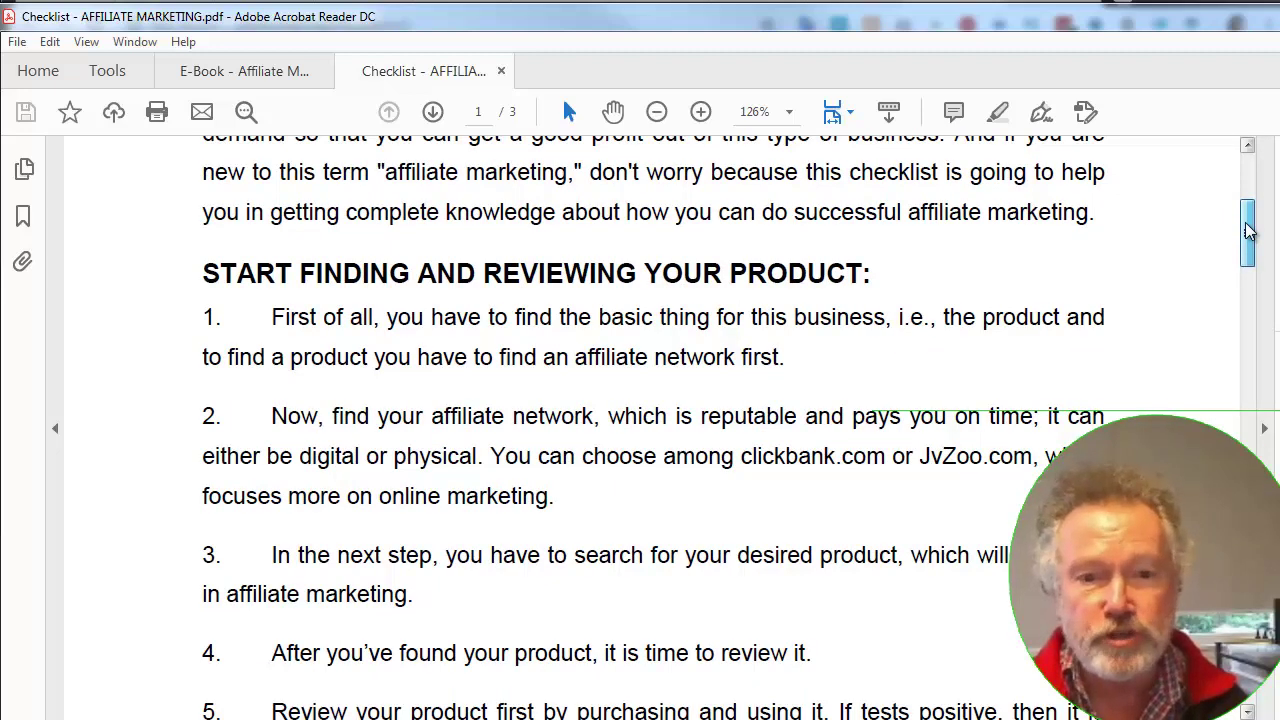
{"action": "left_click_drag", "start_coordinate": [1249, 231], "coordinate": [1249, 253]}
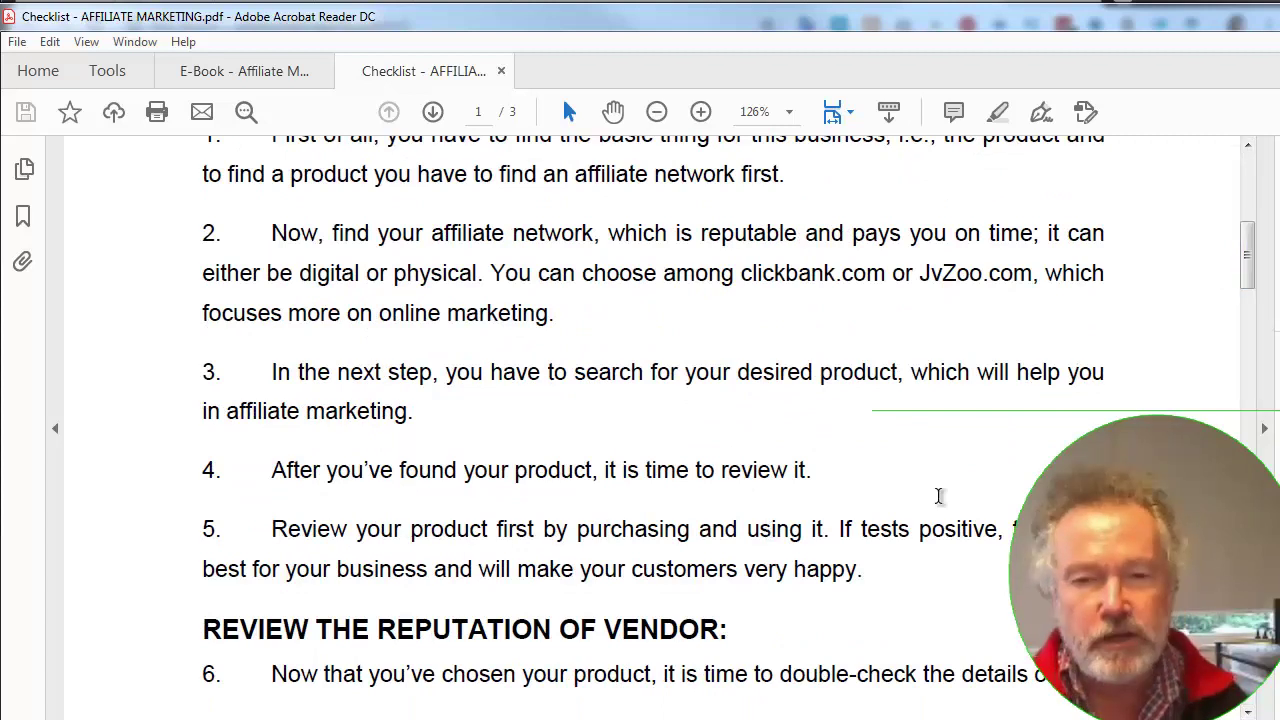
{"action": "left_click_drag", "start_coordinate": [1240, 270], "coordinate": [1250, 301]}
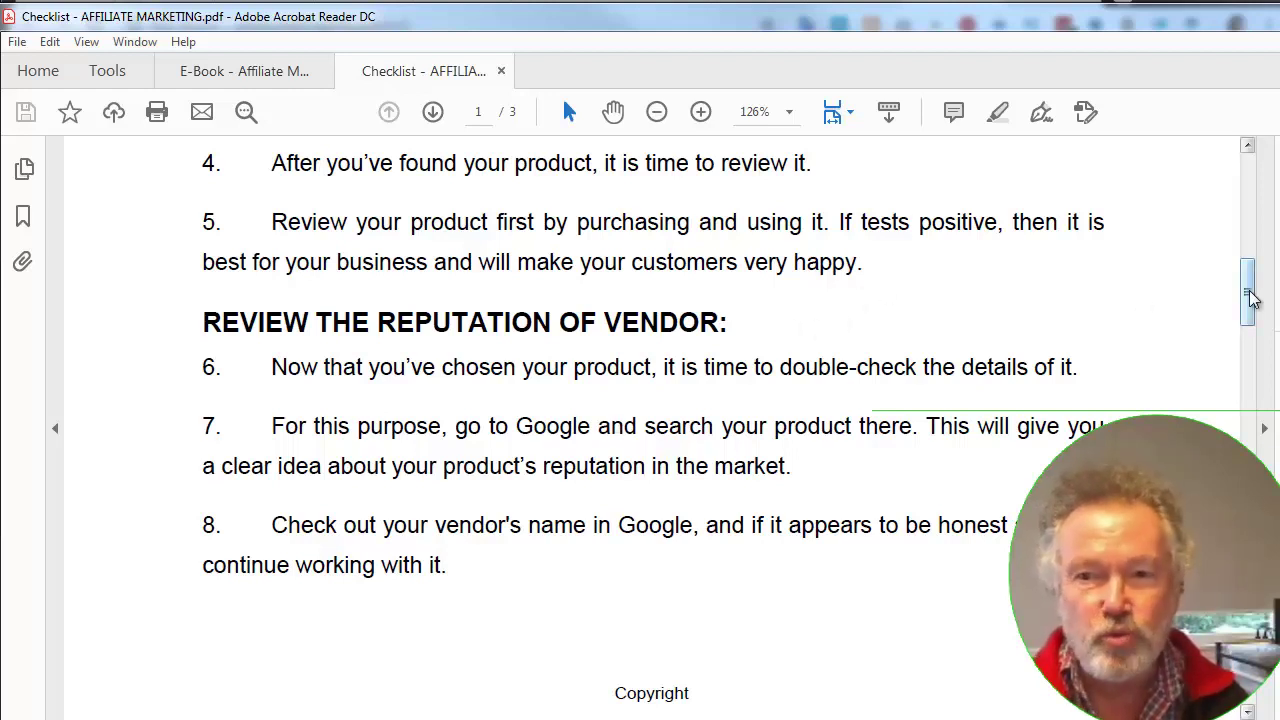
{"action": "left_click_drag", "start_coordinate": [1250, 297], "coordinate": [1250, 303]}
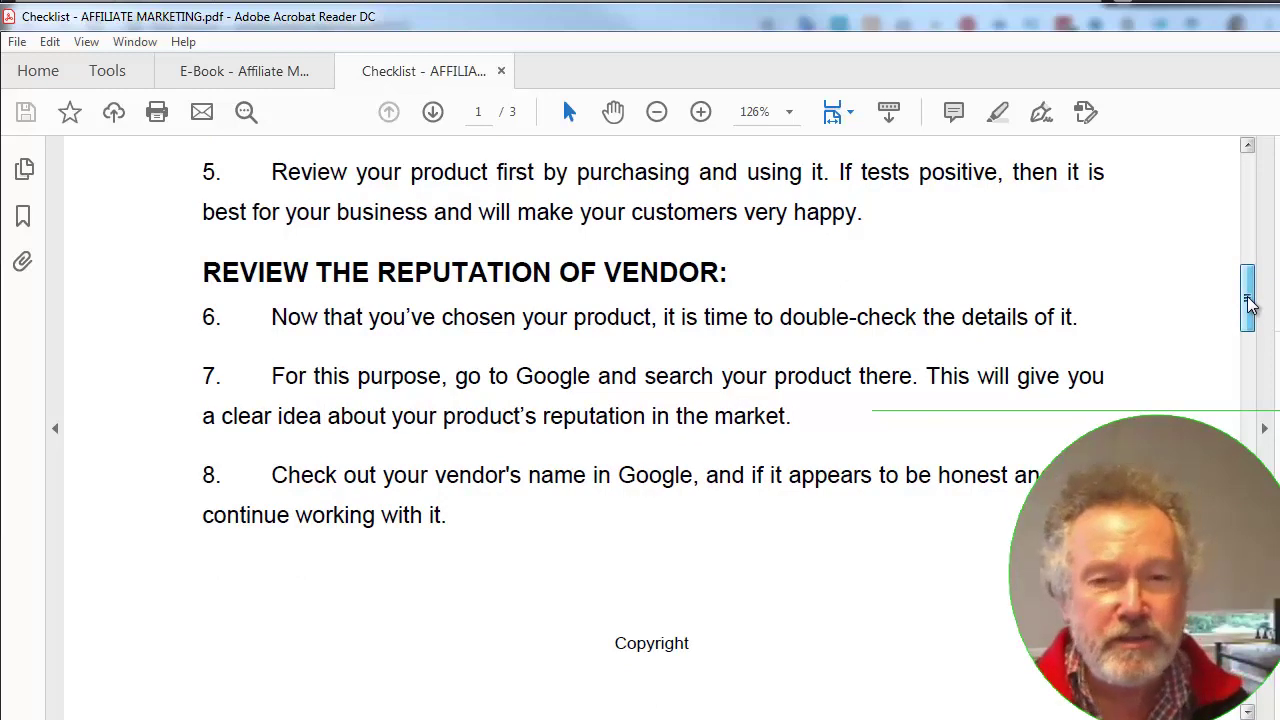
{"action": "left_click_drag", "start_coordinate": [1250, 303], "coordinate": [1246, 420]}
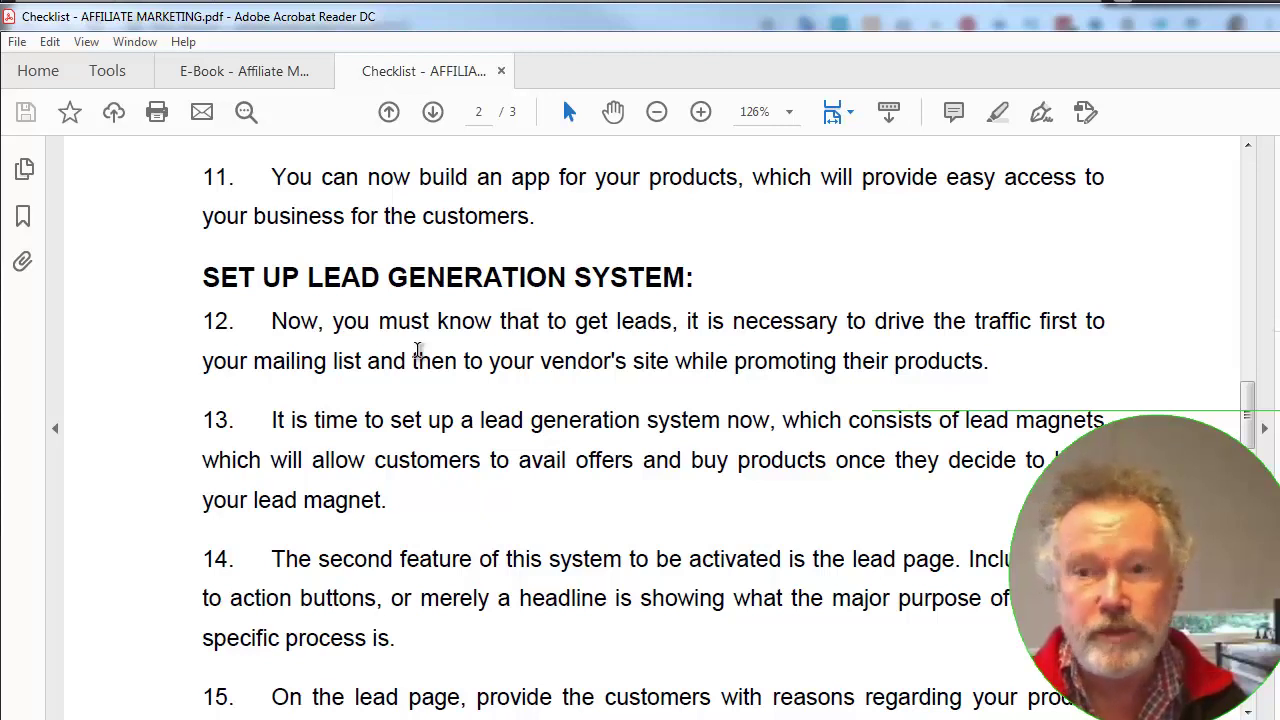
{"action": "key", "text": "alt+Tab"}
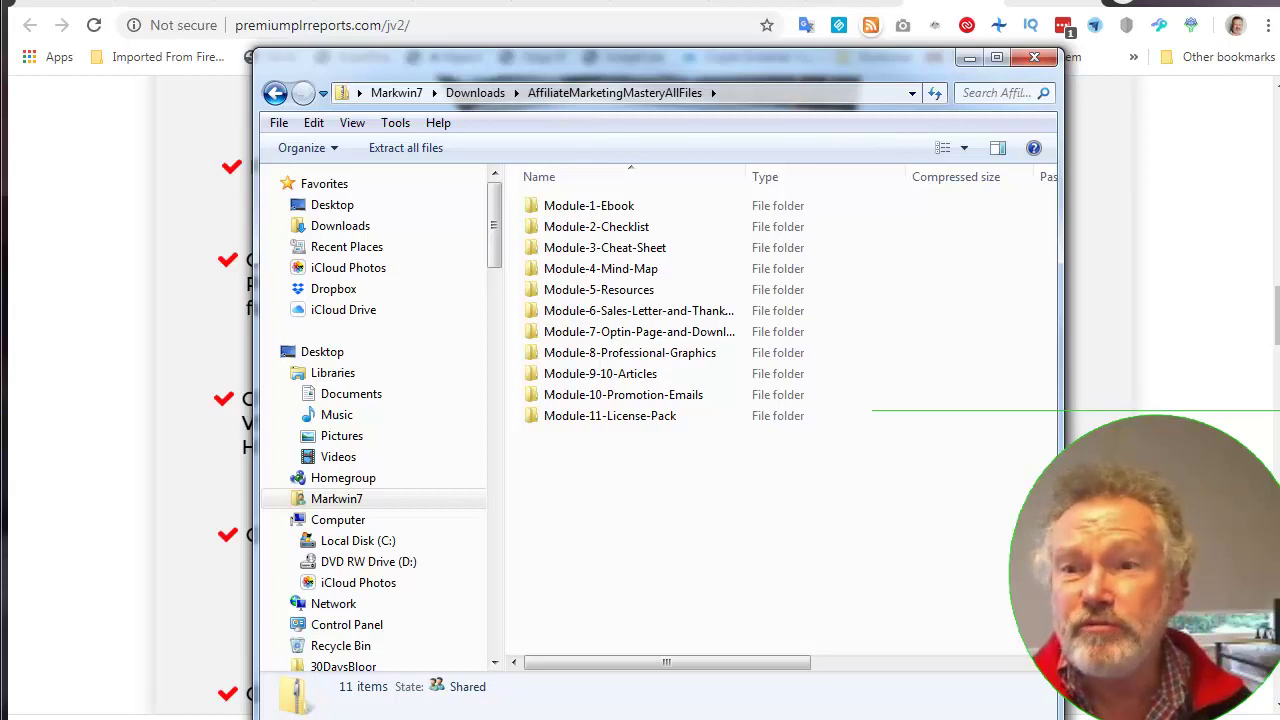
Underline each bonus folder from Module-1-Ebook to Module-11-License-Pack, then clear the annotations
{"action": "left_click_drag", "start_coordinate": [640, 210], "coordinate": [666, 210]}
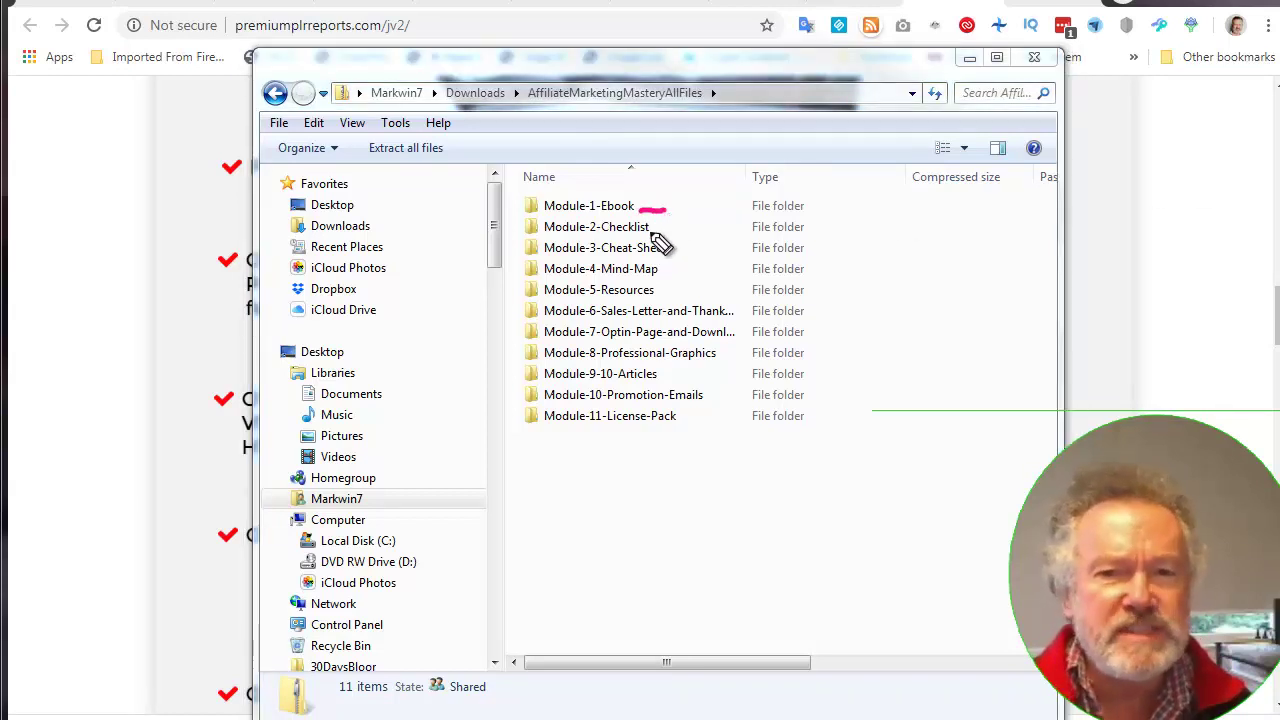
{"action": "left_click_drag", "start_coordinate": [648, 231], "coordinate": [680, 231]}
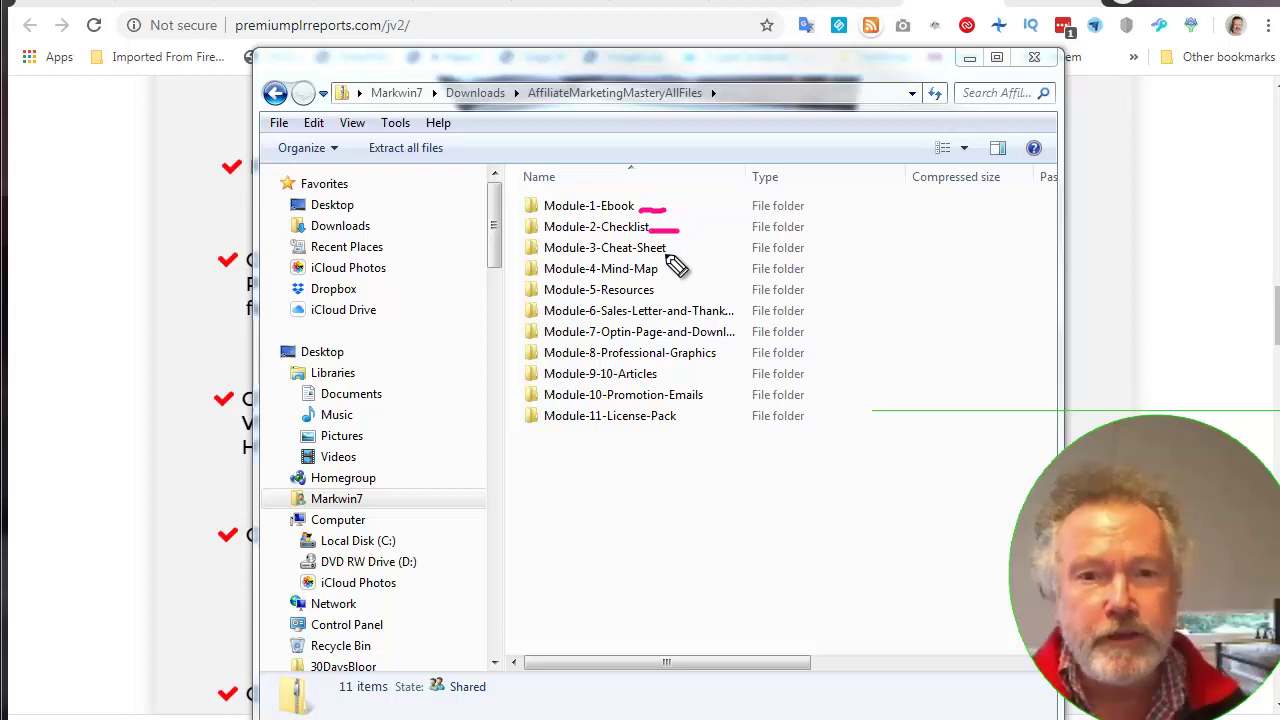
{"action": "mouse_move", "coordinate": [664, 253]}
{"action": "left_mouse_down"}
{"action": "mouse_move", "coordinate": [696, 253]}
{"action": "mouse_move", "coordinate": [672, 279]}
{"action": "left_mouse_up"}
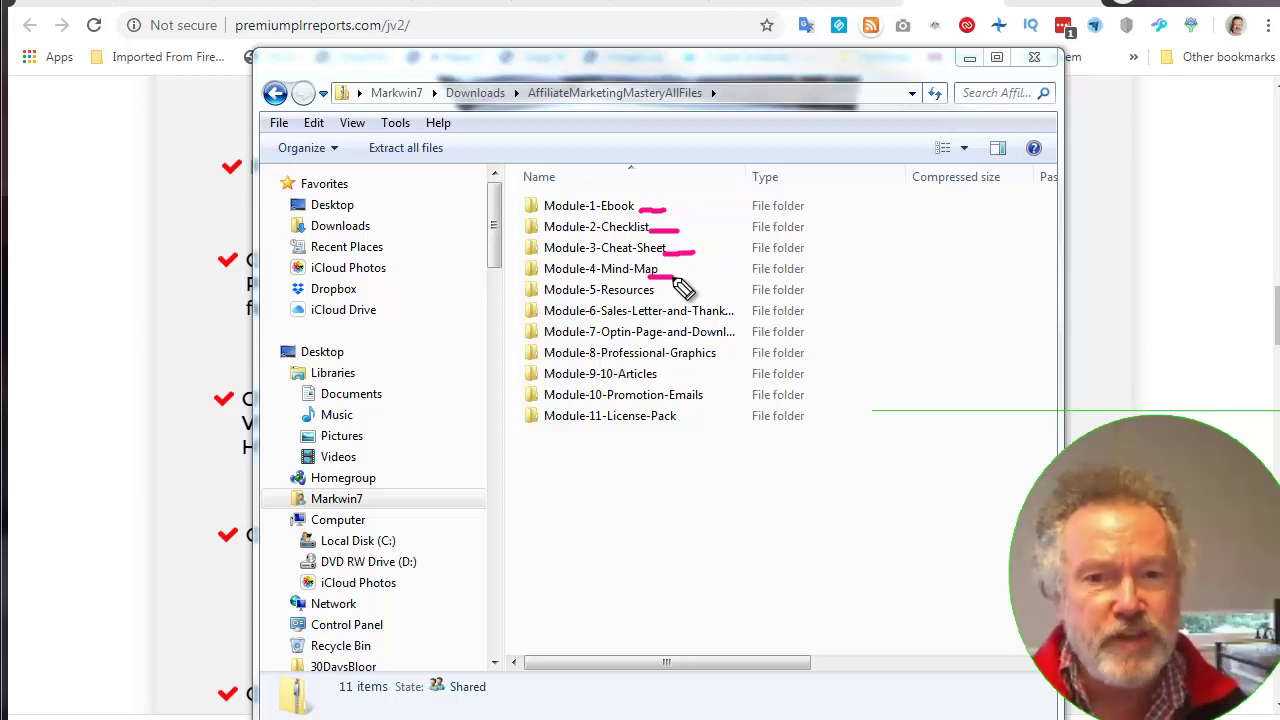
{"action": "left_click_drag", "start_coordinate": [648, 296], "coordinate": [677, 297]}
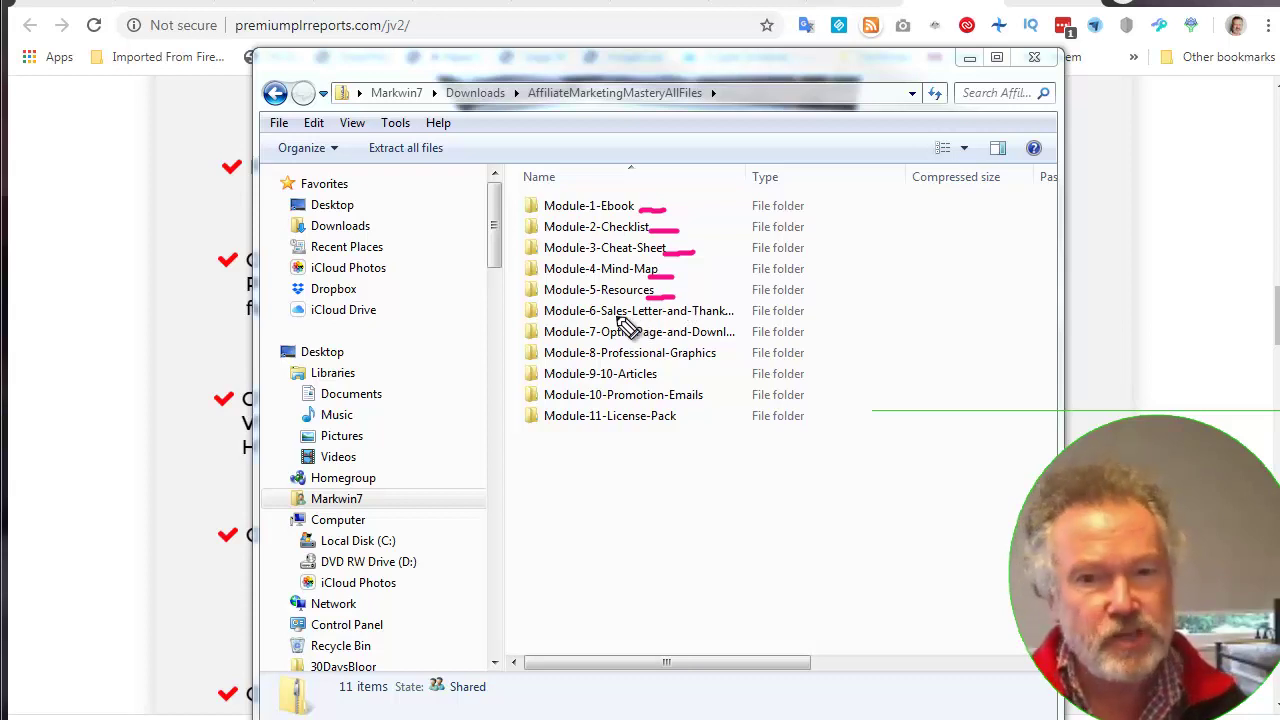
{"action": "left_click_drag", "start_coordinate": [614, 320], "coordinate": [734, 326]}
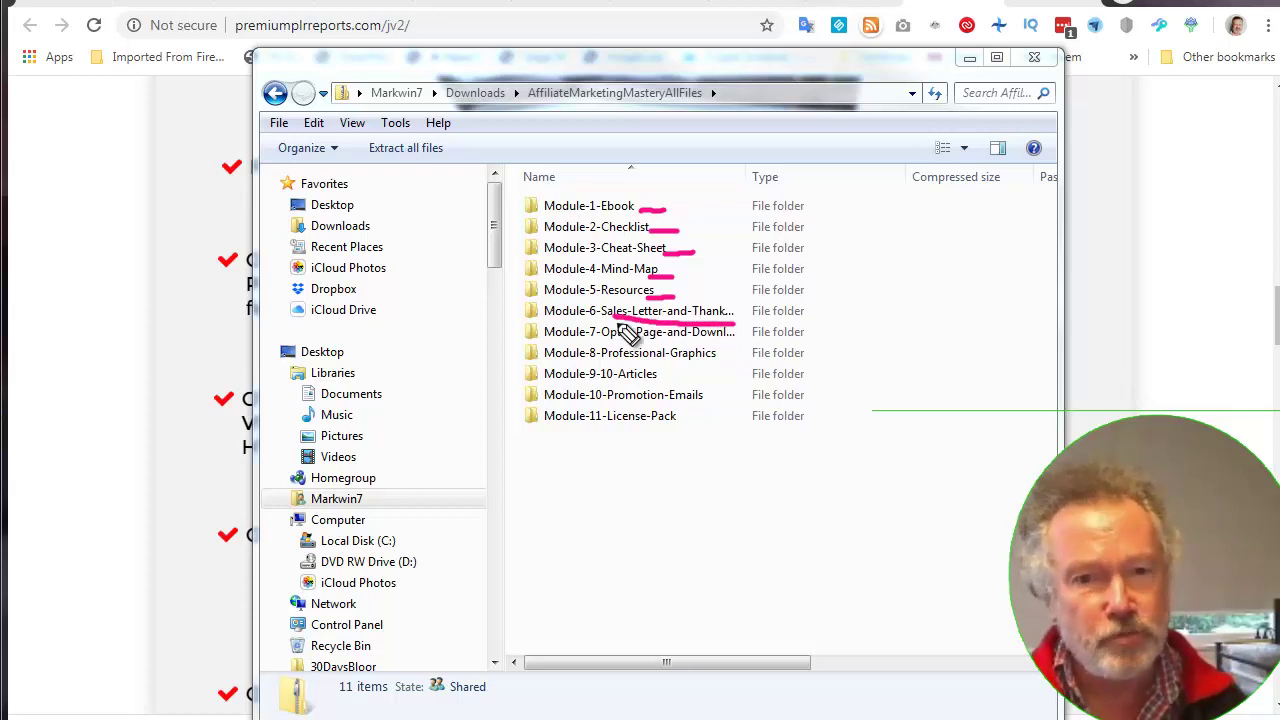
{"action": "left_click_drag", "start_coordinate": [610, 338], "coordinate": [730, 340]}
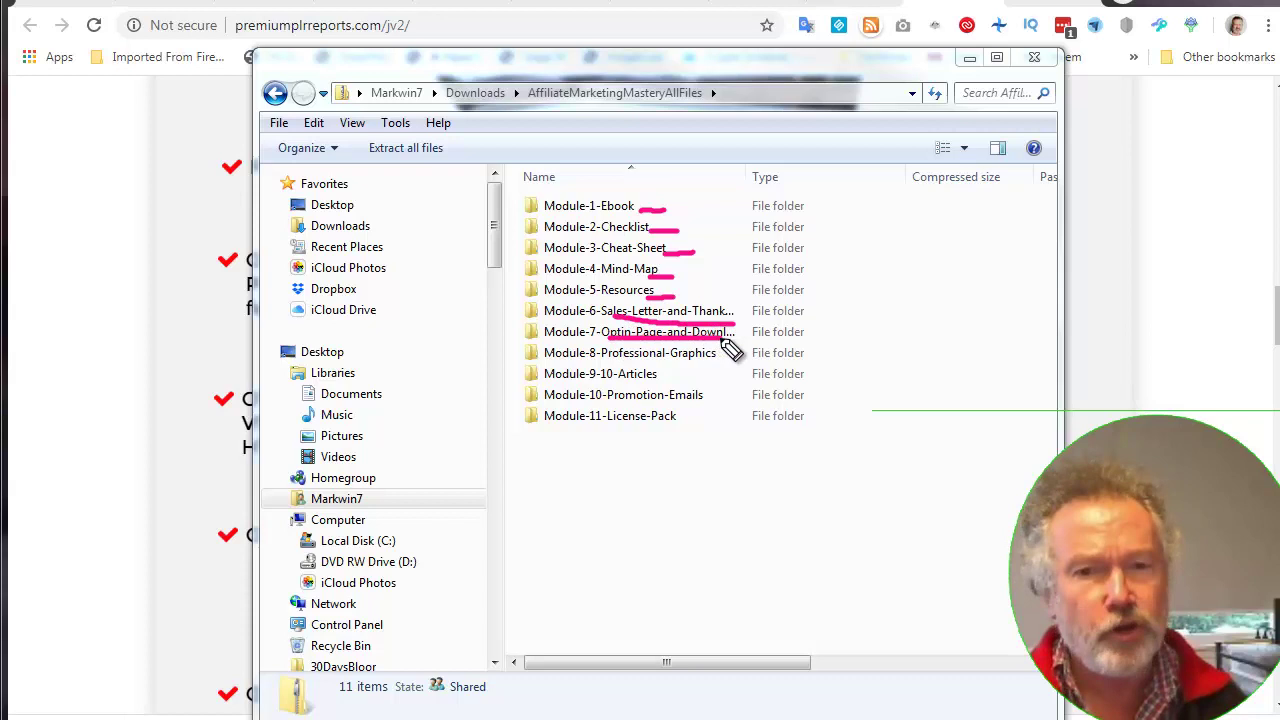
{"action": "left_click_drag", "start_coordinate": [632, 361], "coordinate": [700, 363]}
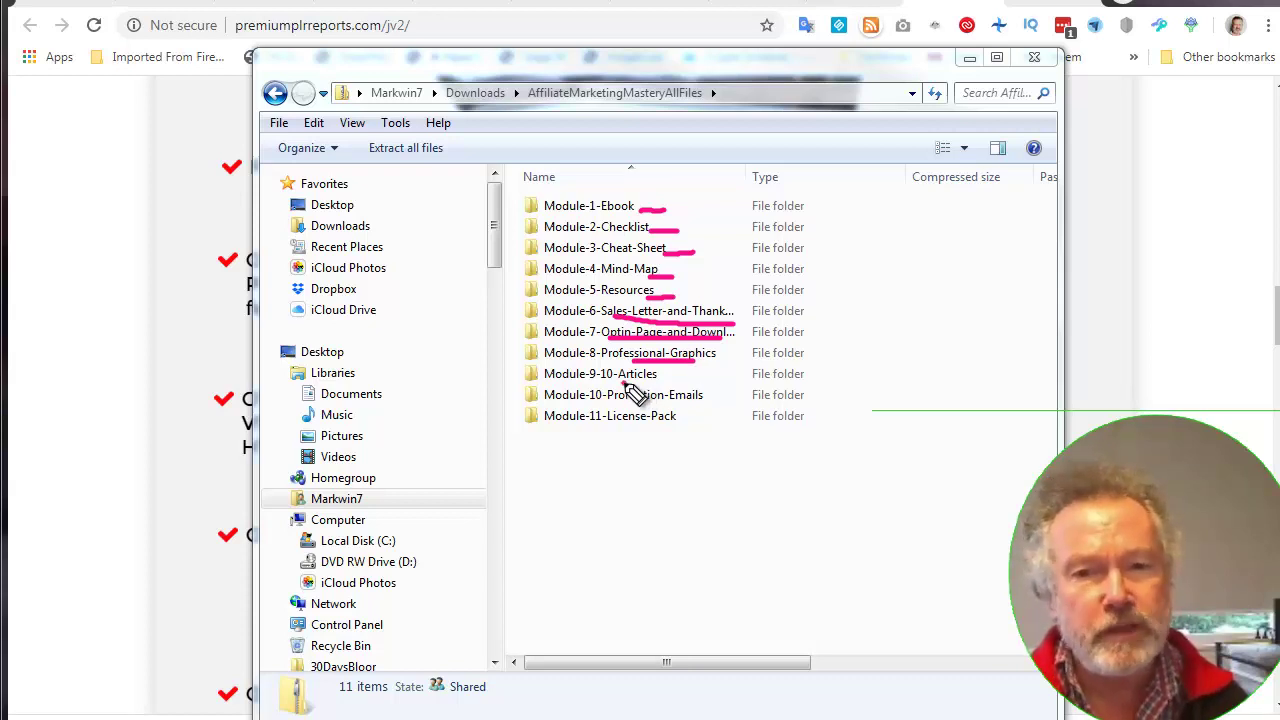
{"action": "left_click_drag", "start_coordinate": [622, 381], "coordinate": [657, 381]}
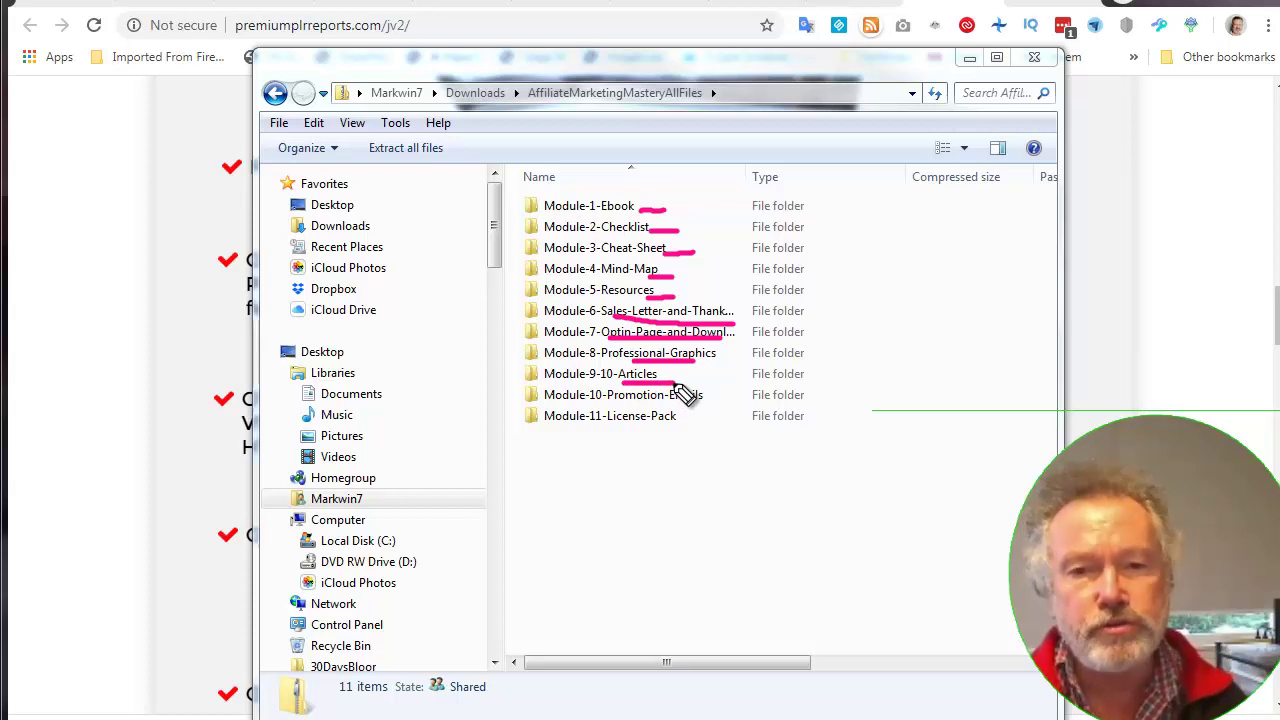
{"action": "left_click_drag", "start_coordinate": [634, 405], "coordinate": [689, 406]}
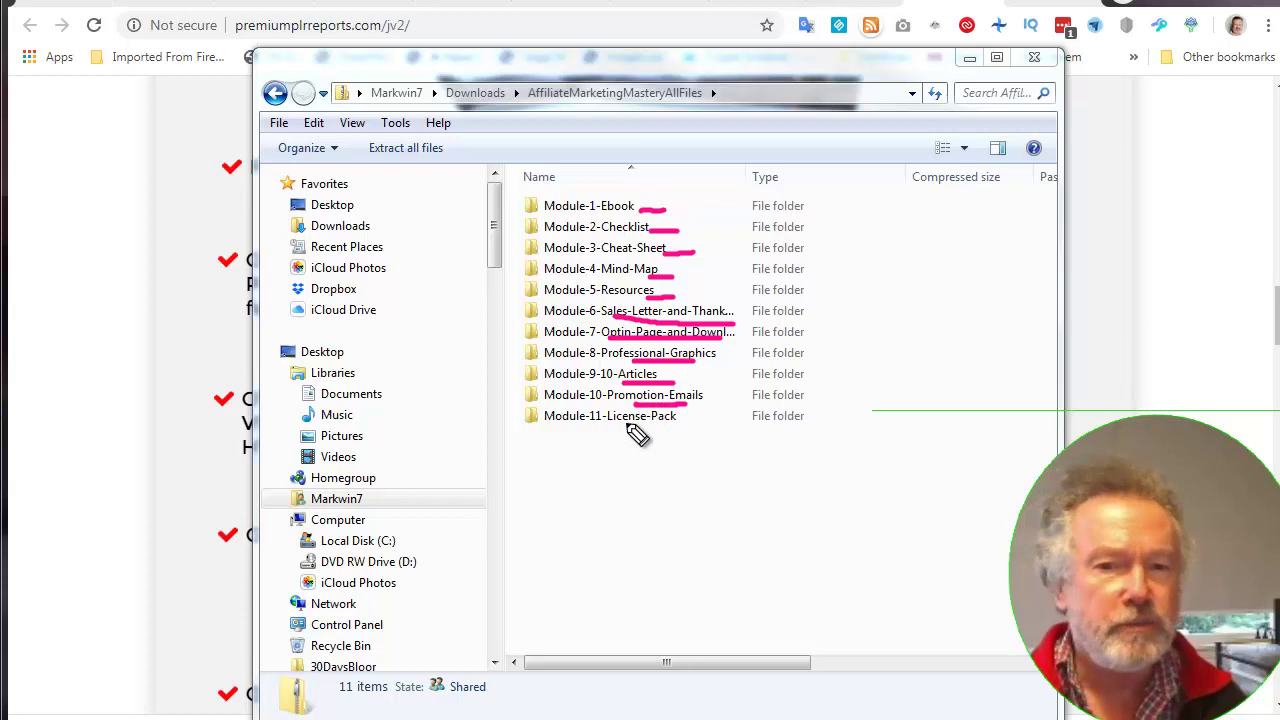
{"action": "left_click_drag", "start_coordinate": [626, 424], "coordinate": [684, 427]}
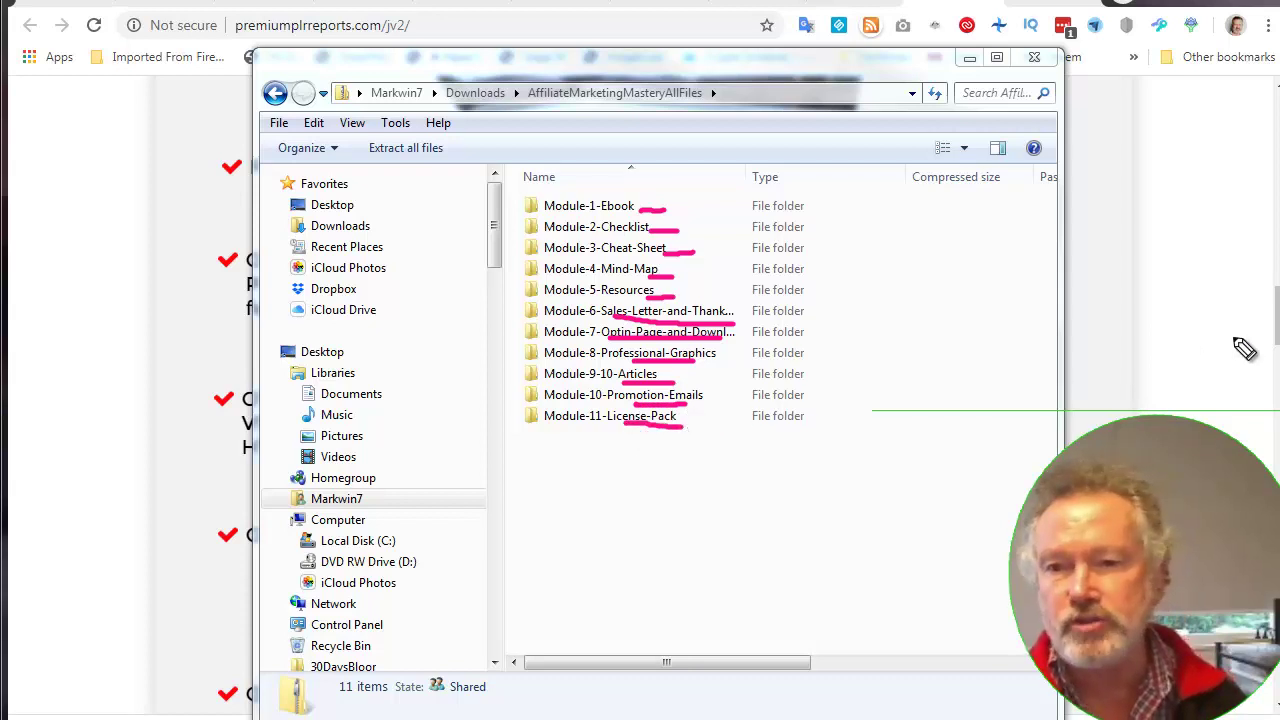
{"action": "key", "text": "Escape"}
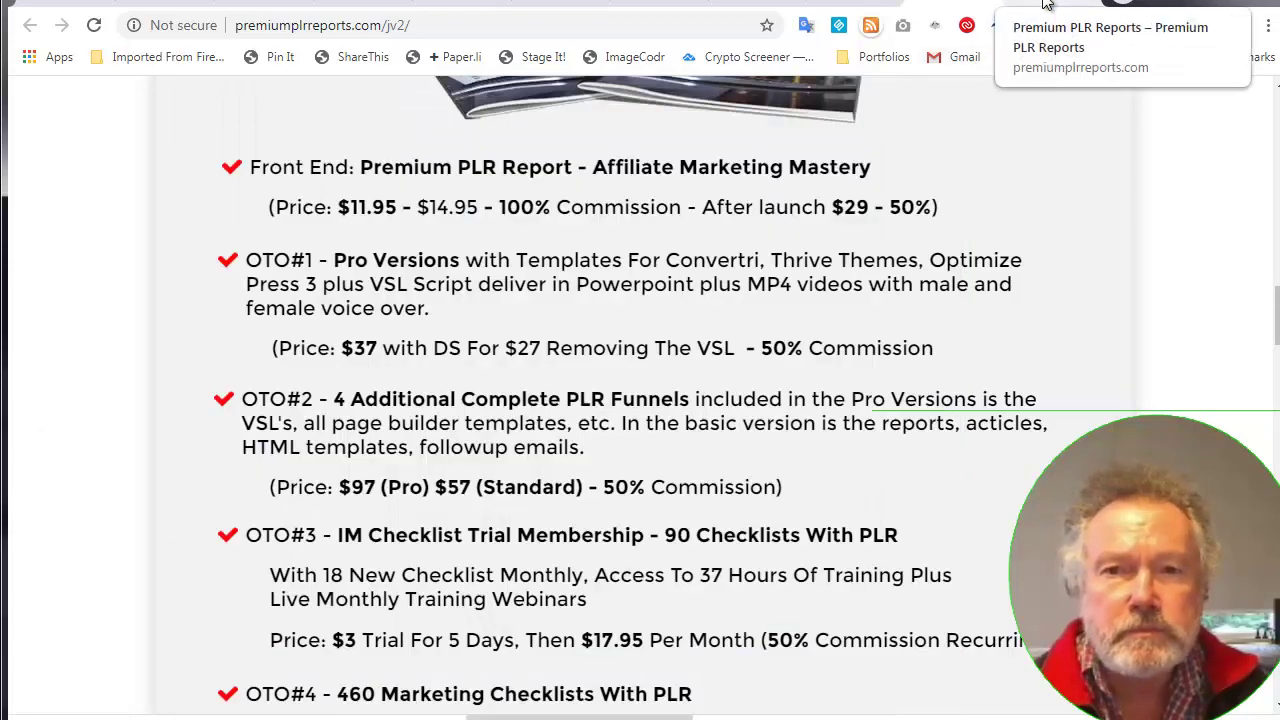
Switch to the Convertri tab showing the funnel 5001 pages list
{"action": "left_click", "coordinate": [375, 8]}
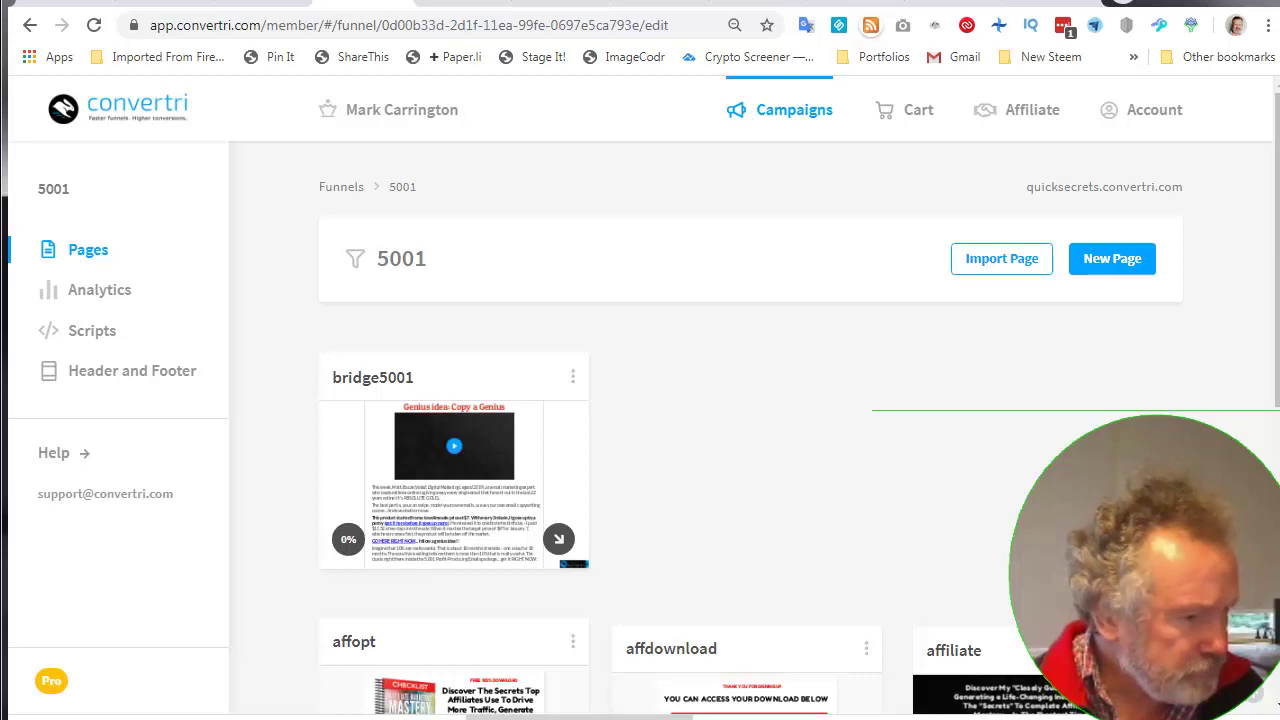
Copy the free gift download page share code from the notes
{"action": "key", "text": "alt+Tab"}
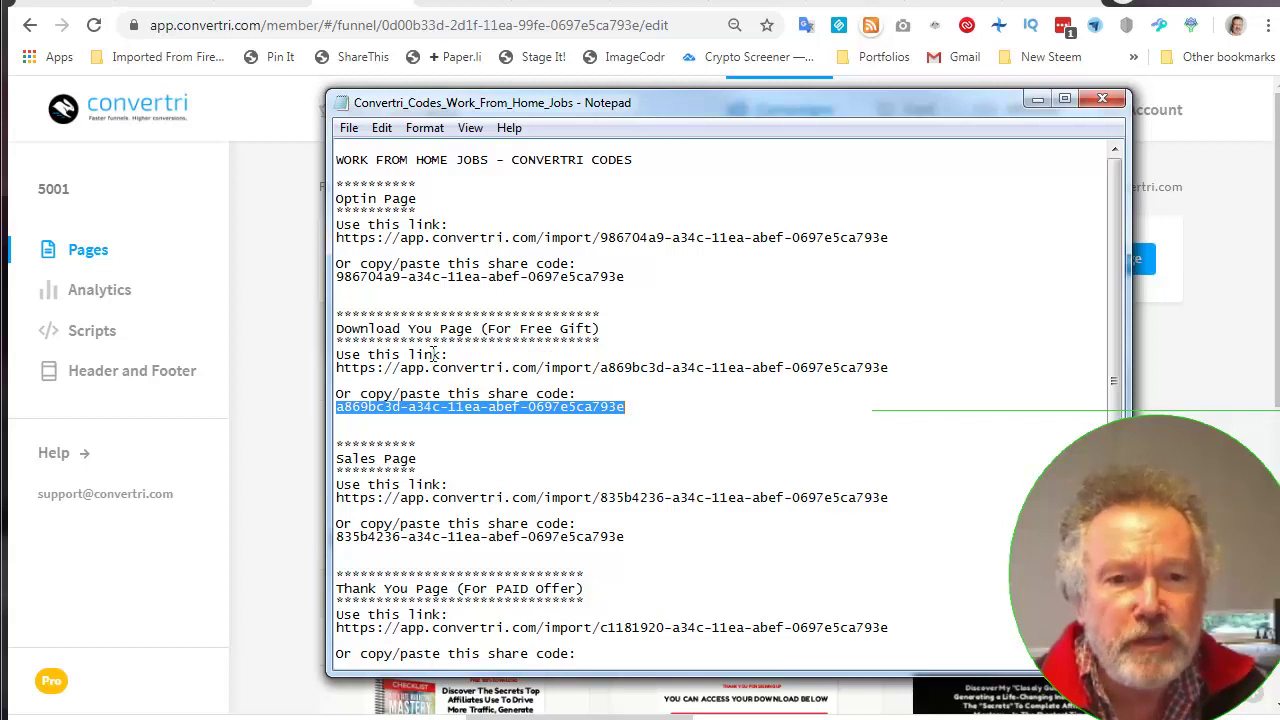
{"action": "left_click", "coordinate": [632, 406]}
{"action": "left_click", "coordinate": [329, 410], "text": "shift"}
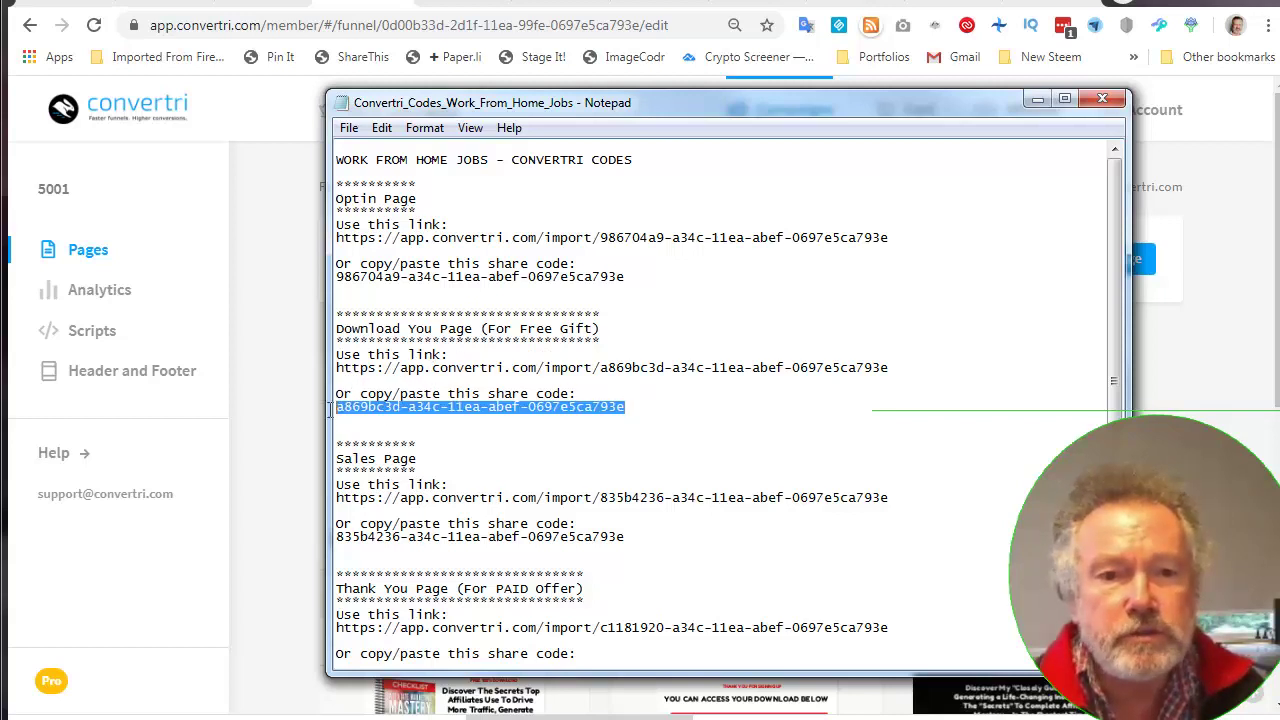
{"action": "right_click", "coordinate": [438, 403]}
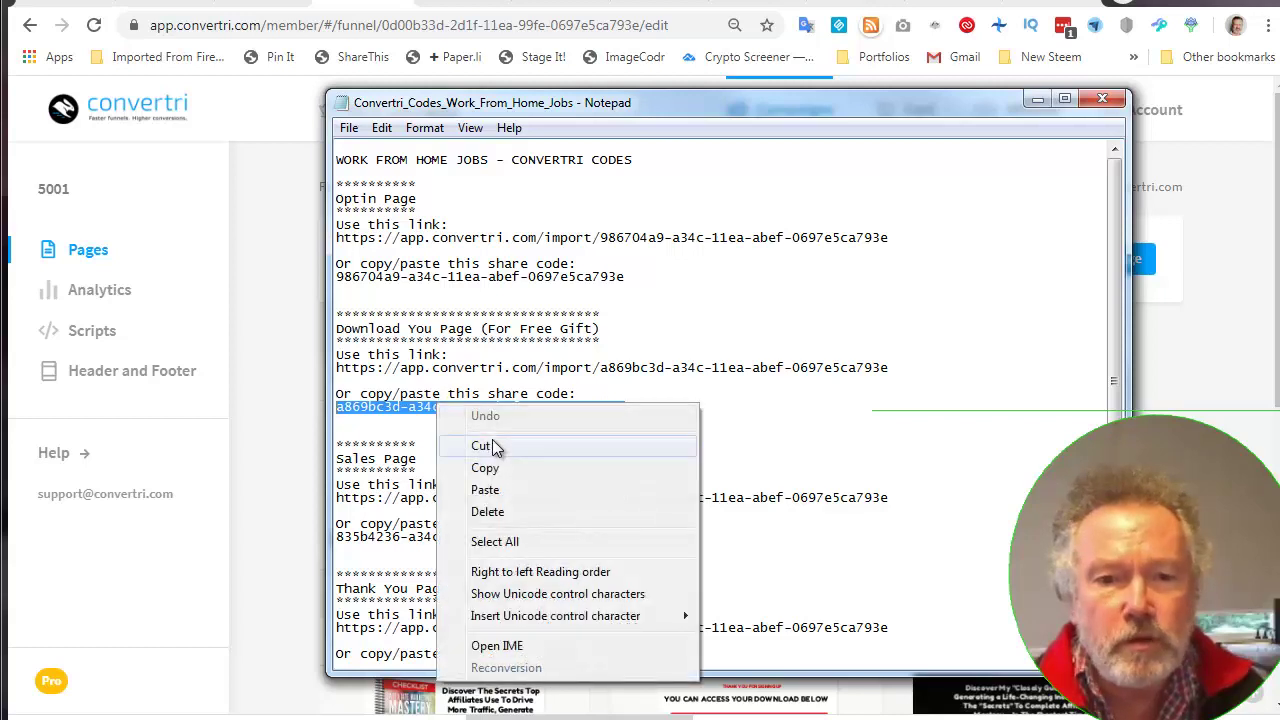
{"action": "left_click", "coordinate": [487, 469]}
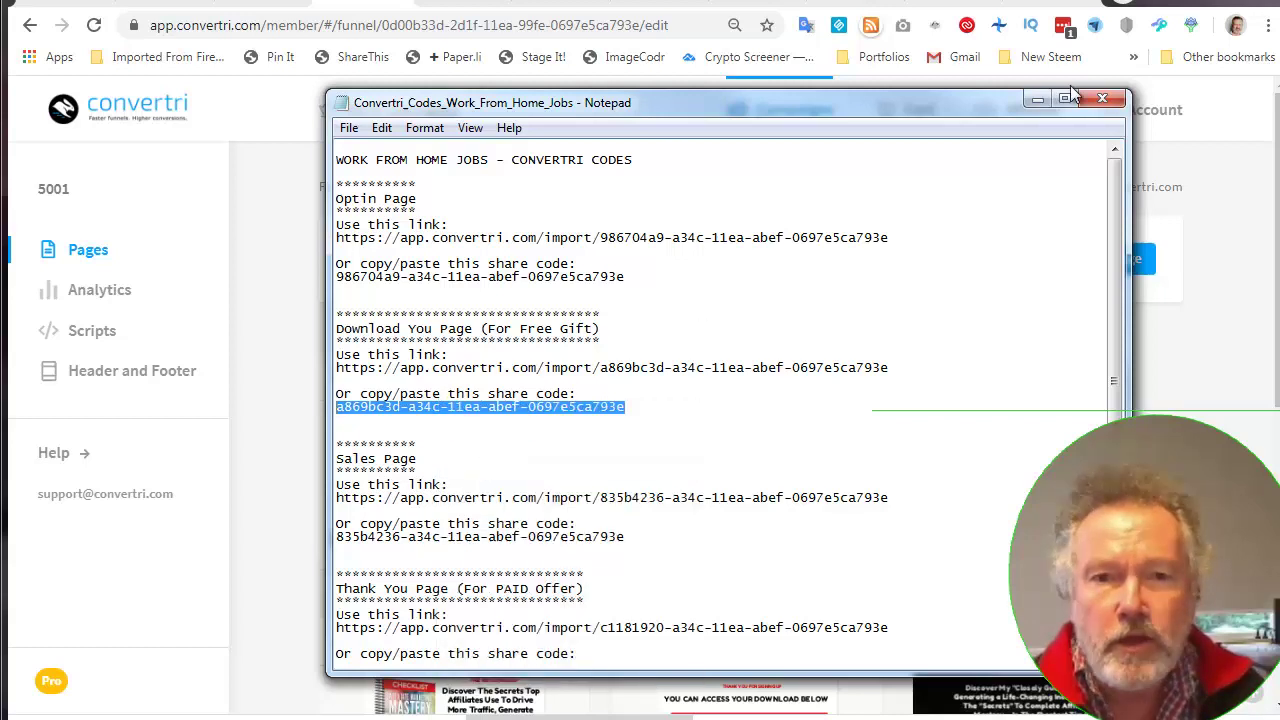
Import the copied code into funnel 5001 as a page named 'workfromhomethanks'
{"action": "left_click", "coordinate": [1038, 101]}
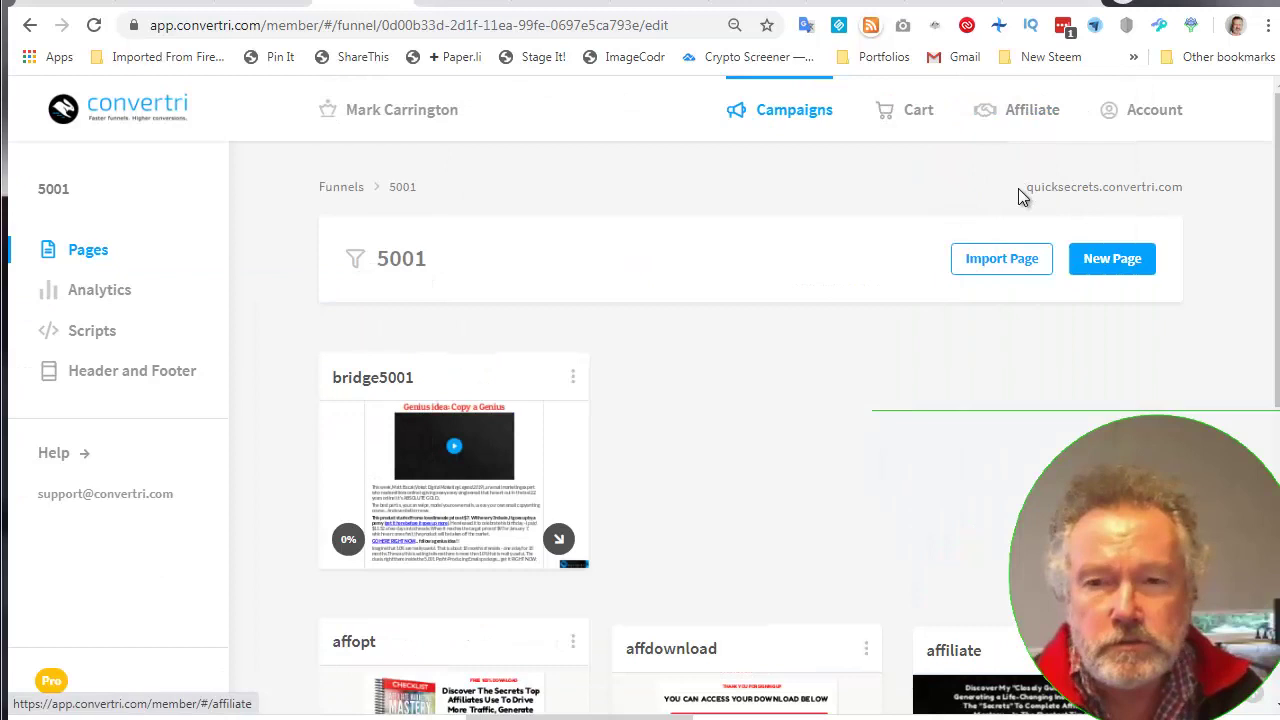
{"action": "left_click", "coordinate": [1005, 257]}
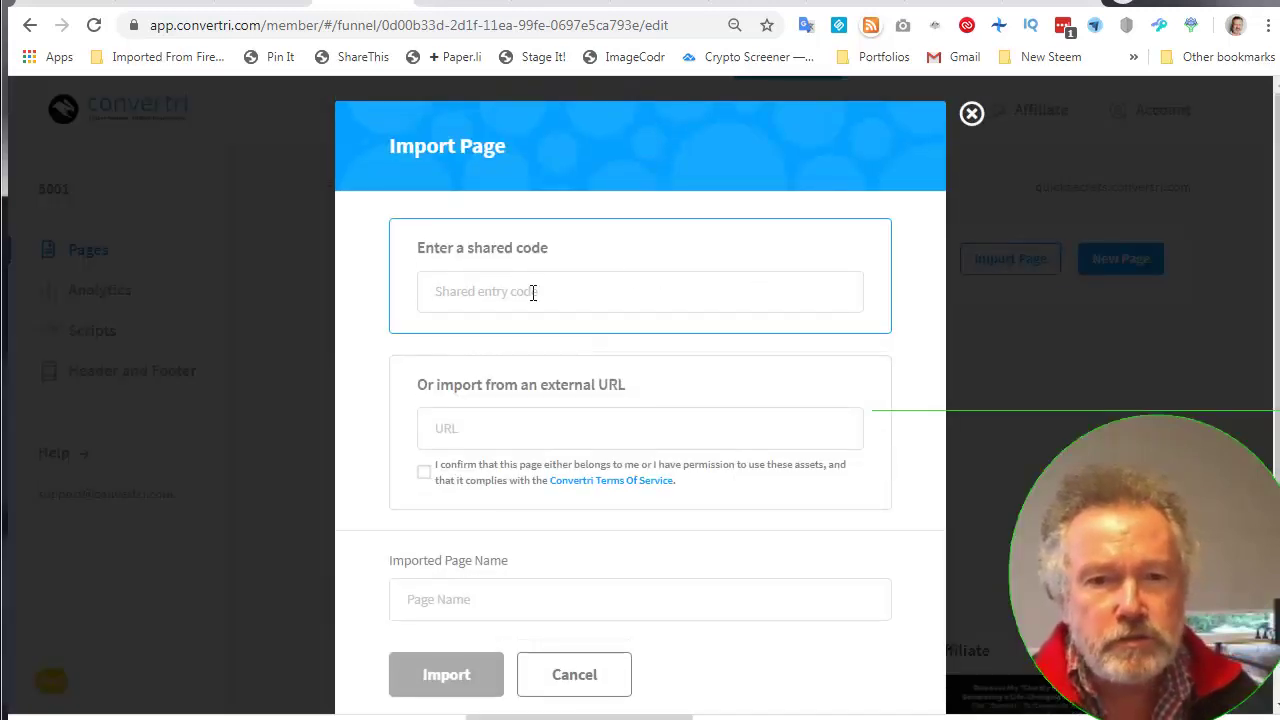
{"action": "left_click", "coordinate": [531, 291]}
{"action": "right_click", "coordinate": [531, 292]}
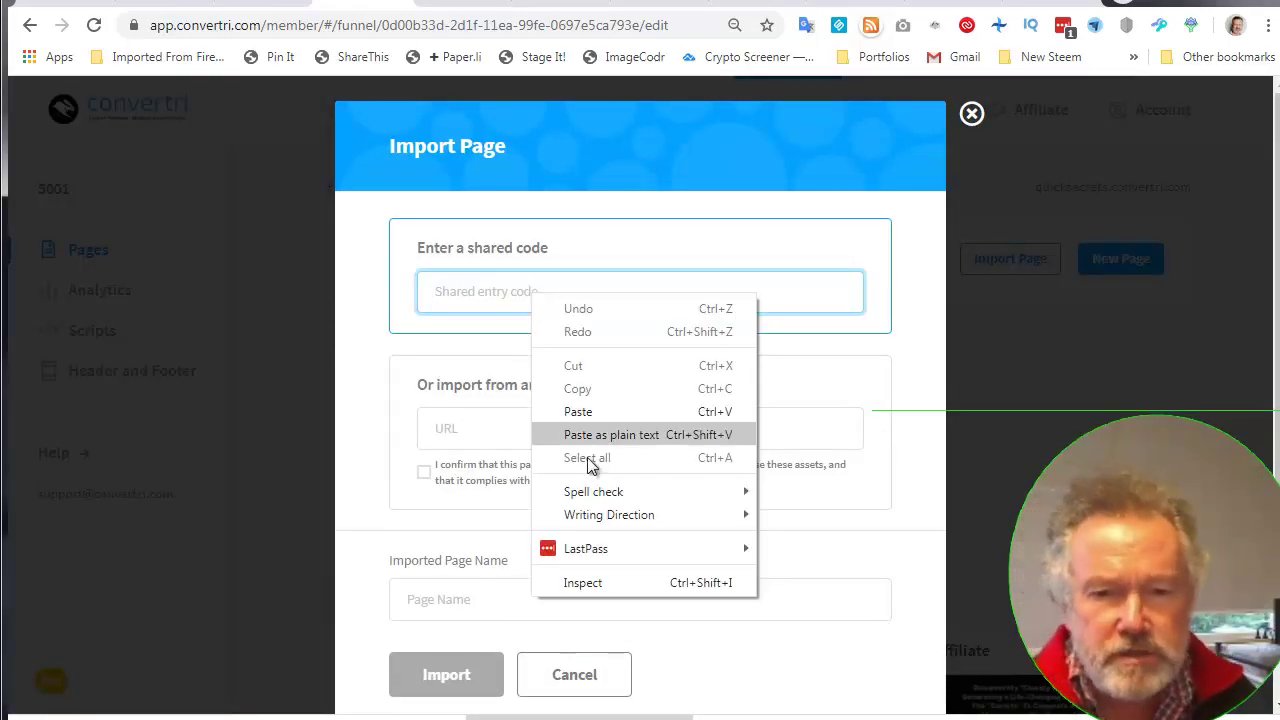
{"action": "left_click", "coordinate": [591, 416]}
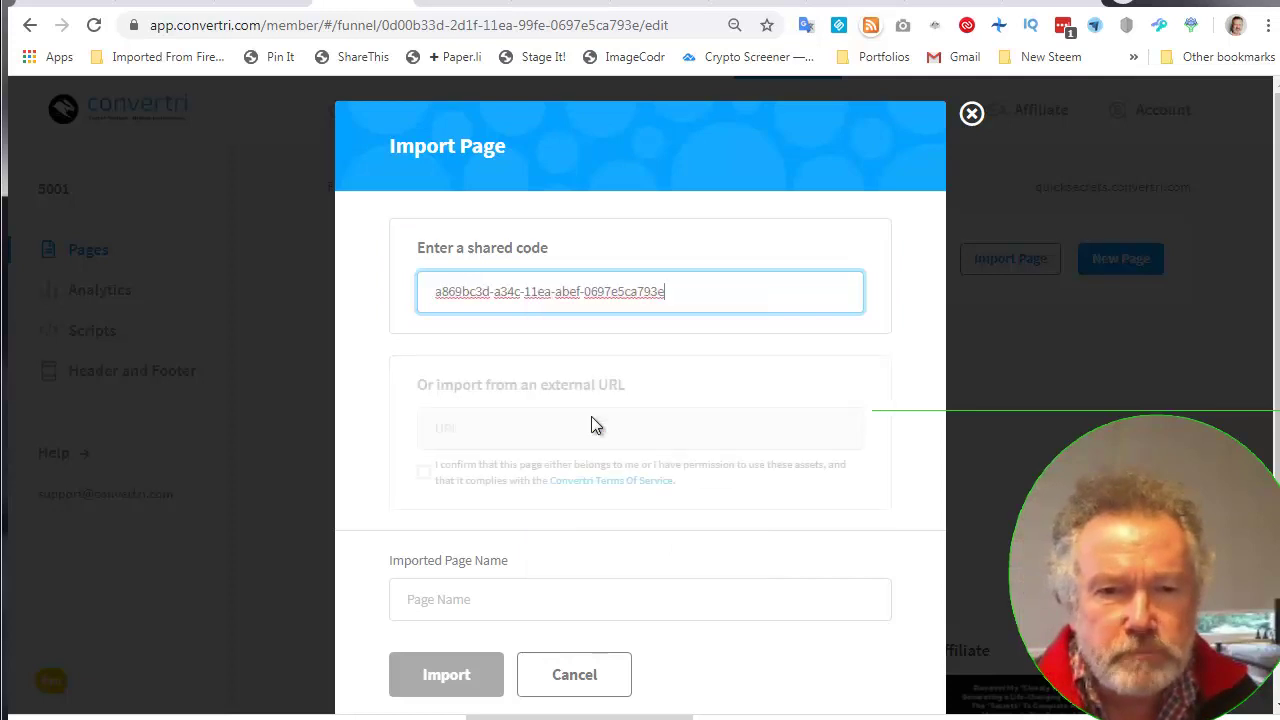
{"action": "left_click", "coordinate": [498, 600]}
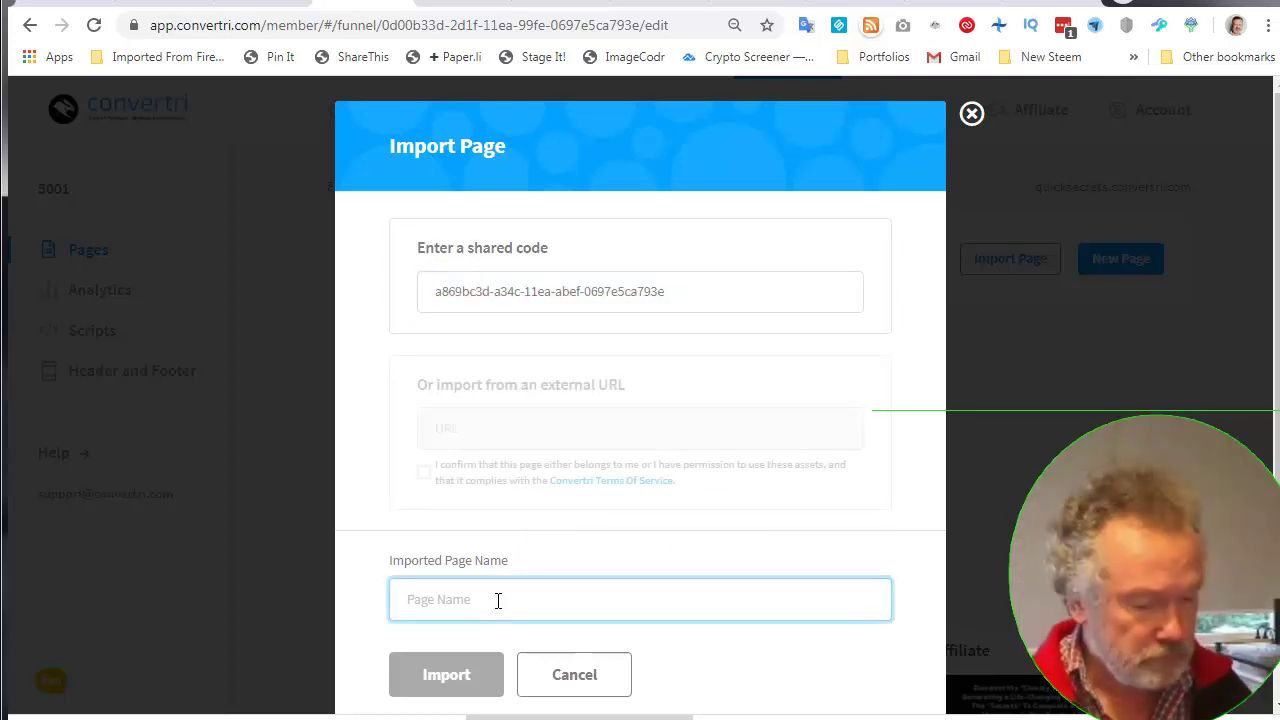
{"action": "type", "text": "work"}
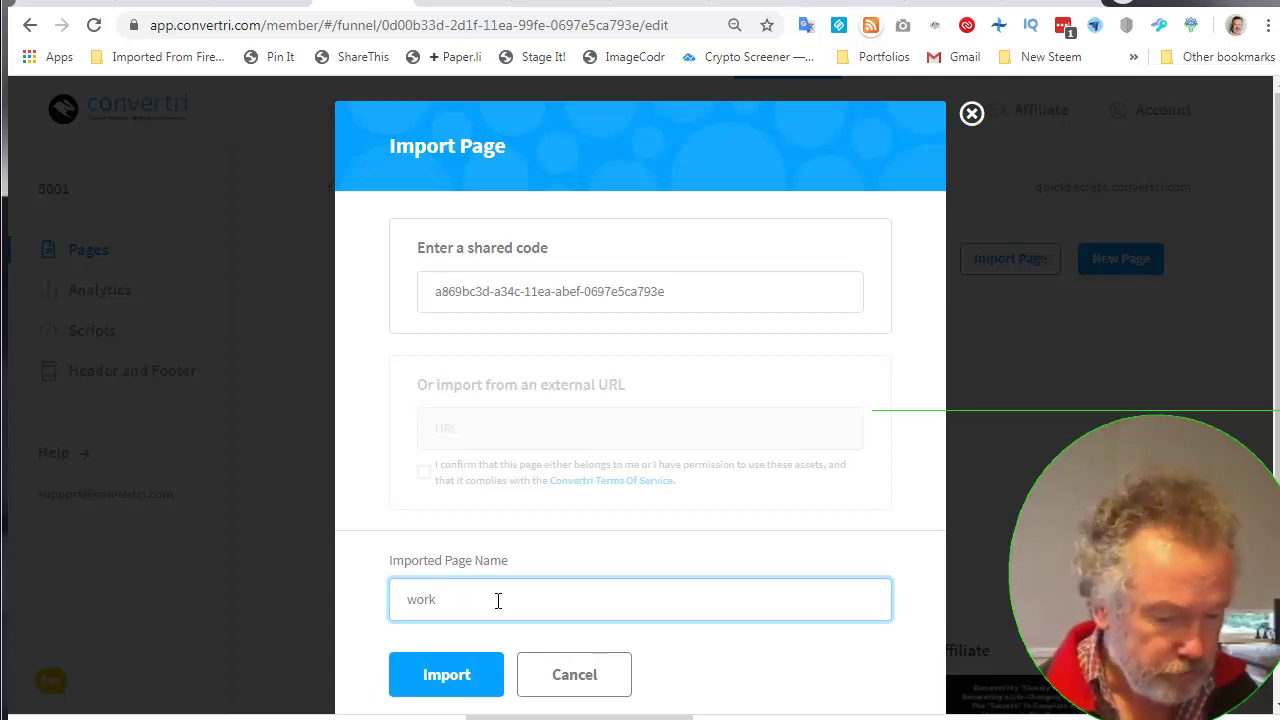
{"action": "type", "text": "fromhometh"}
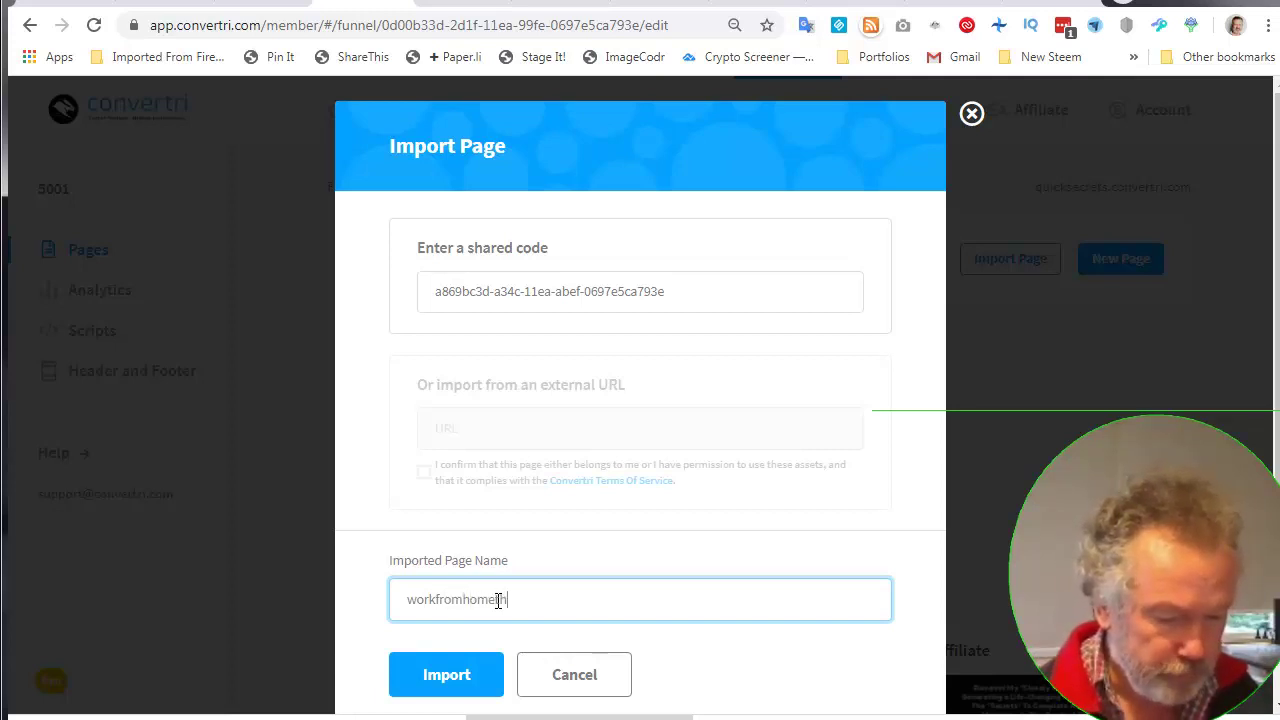
{"action": "type", "text": "anks"}
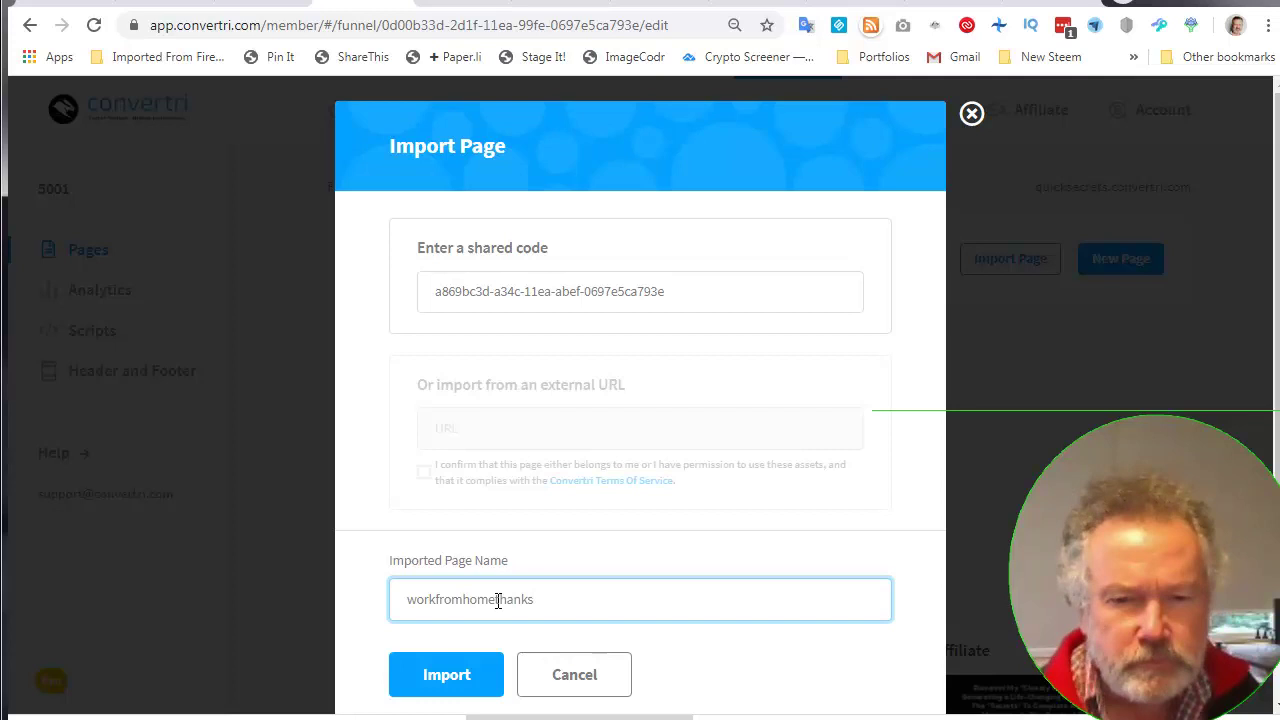
{"action": "left_click_drag", "start_coordinate": [543, 598], "coordinate": [363, 607]}
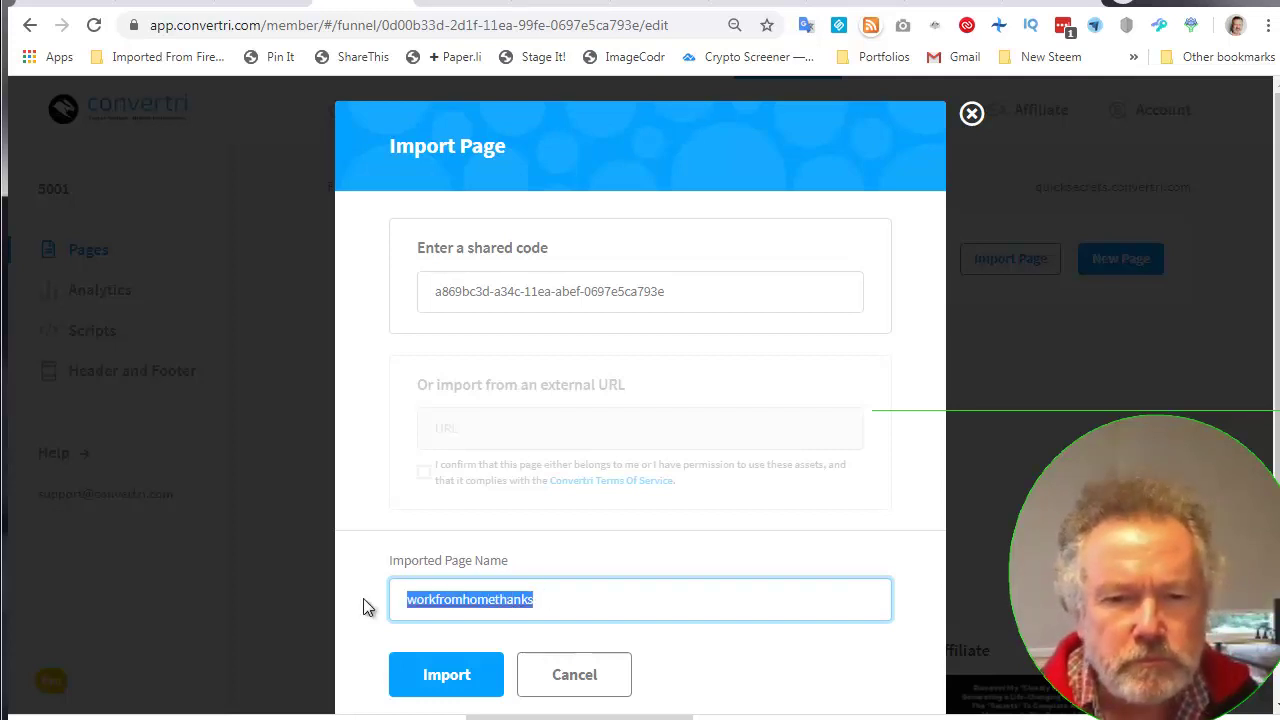
{"action": "left_click", "coordinate": [456, 668]}
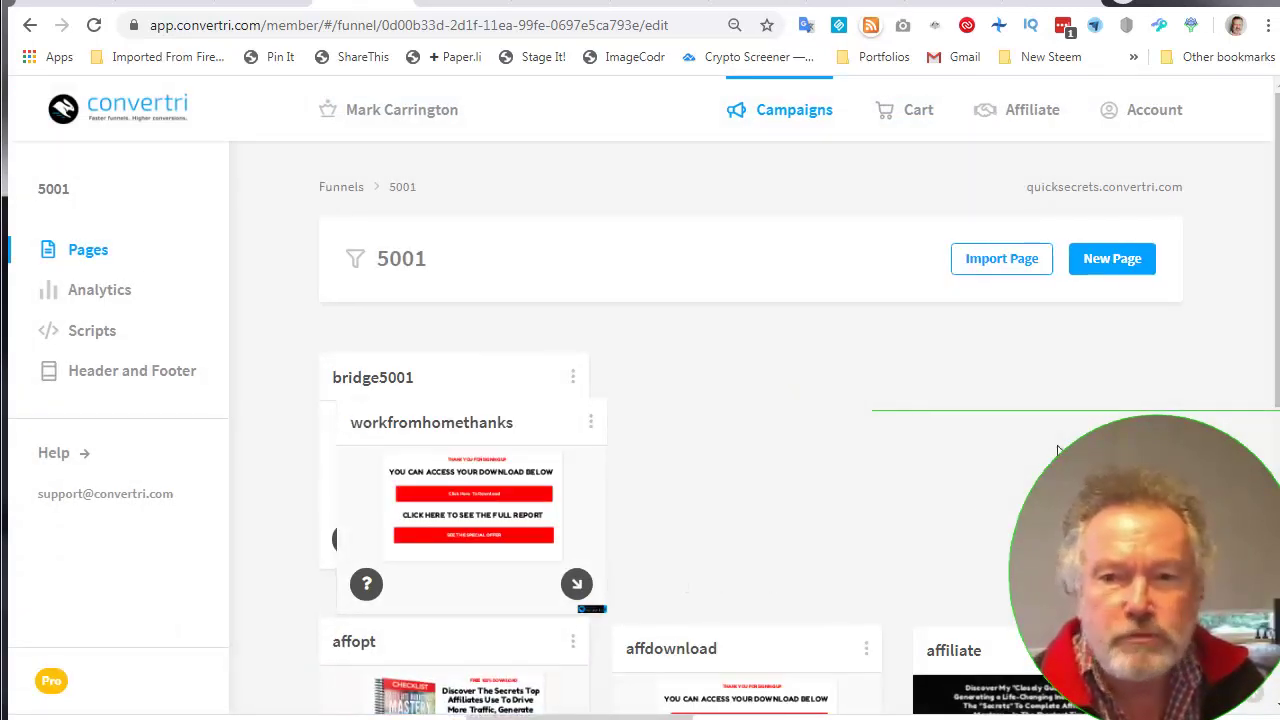
Start another page import and copy the Optin page share code from the notes
{"action": "left_click", "coordinate": [1018, 262]}
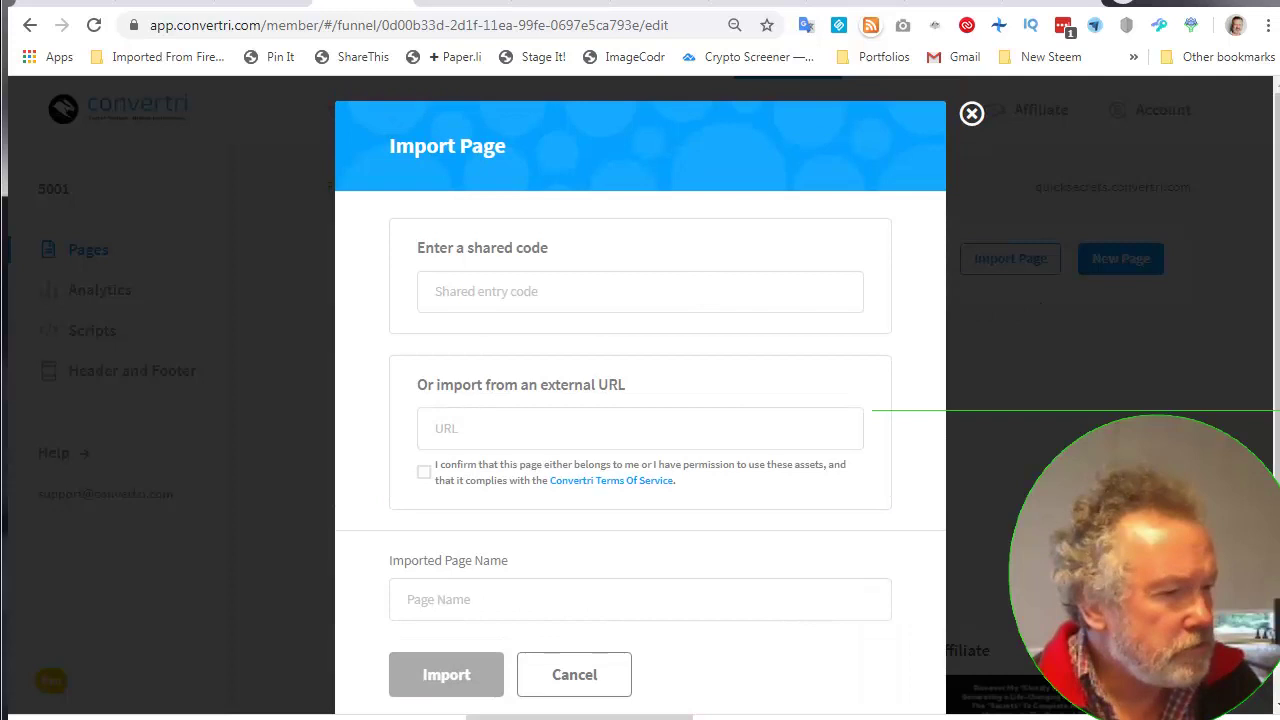
{"action": "key", "text": "alt+Tab"}
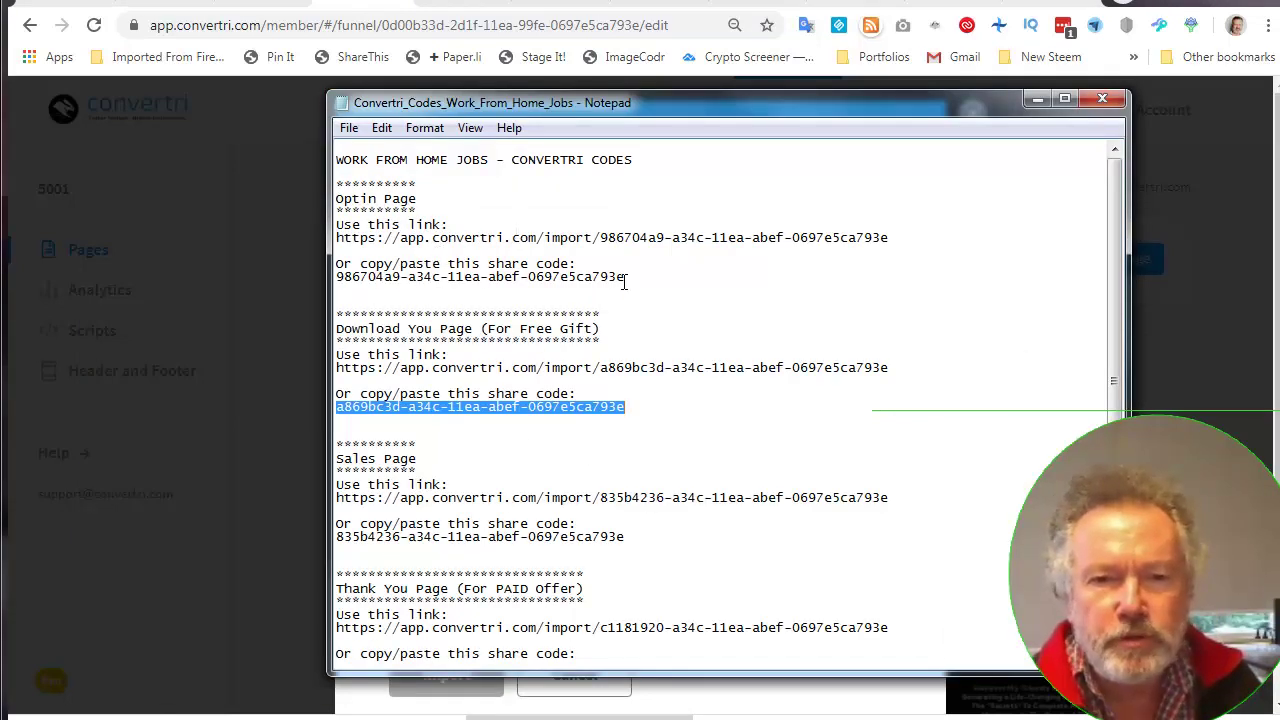
{"action": "left_click_drag", "start_coordinate": [626, 277], "coordinate": [338, 281]}
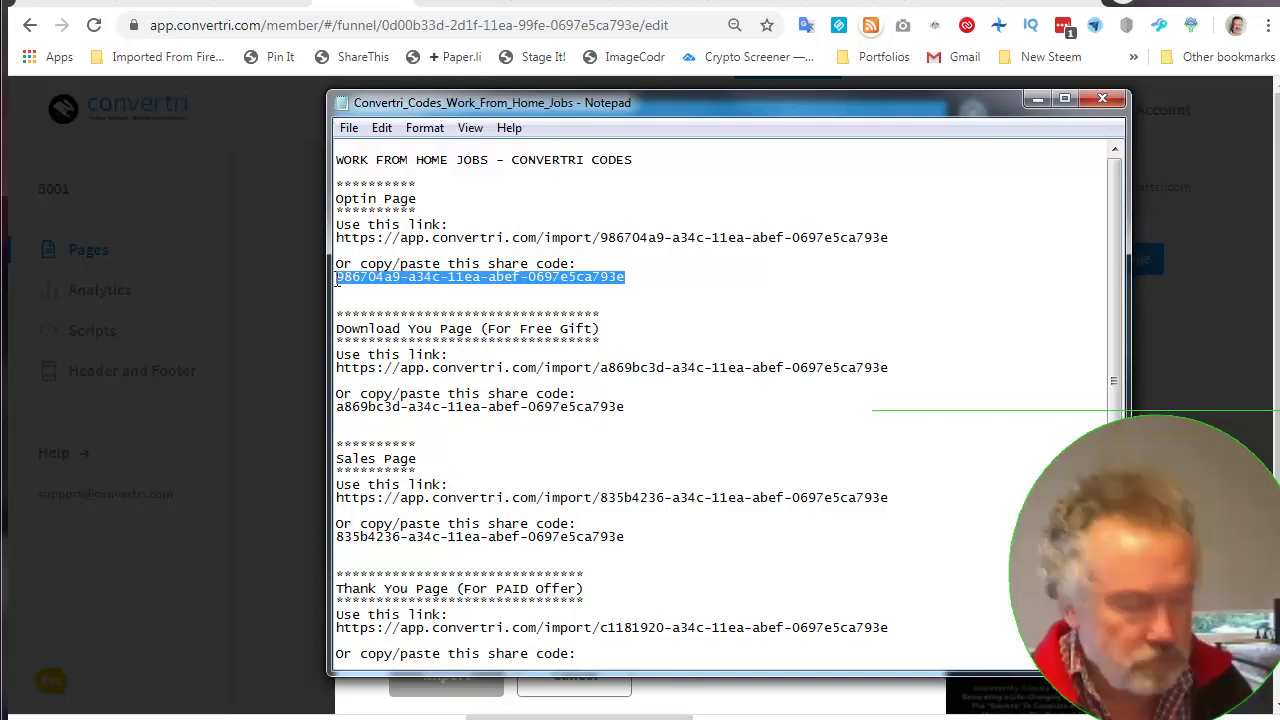
{"action": "right_click", "coordinate": [375, 279]}
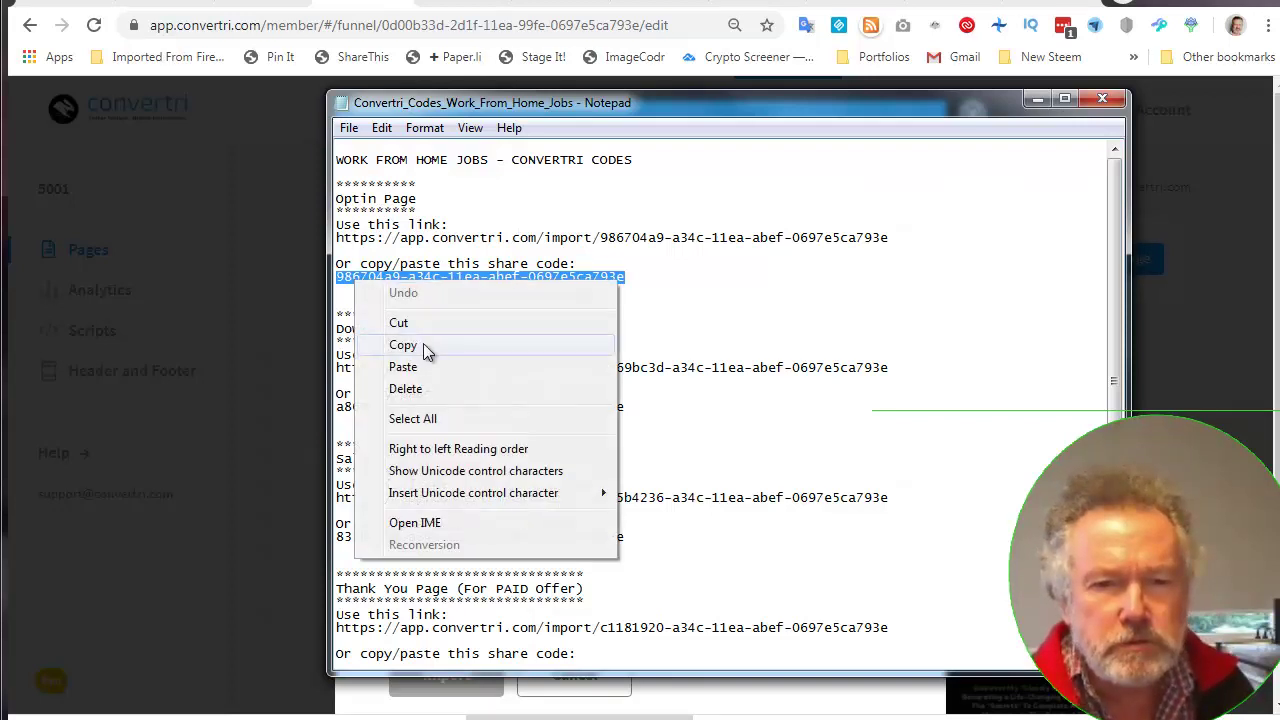
{"action": "left_click", "coordinate": [423, 344]}
Paste the Optin code, name the page 'workfromhome', and import it
{"action": "left_click", "coordinate": [1036, 103]}
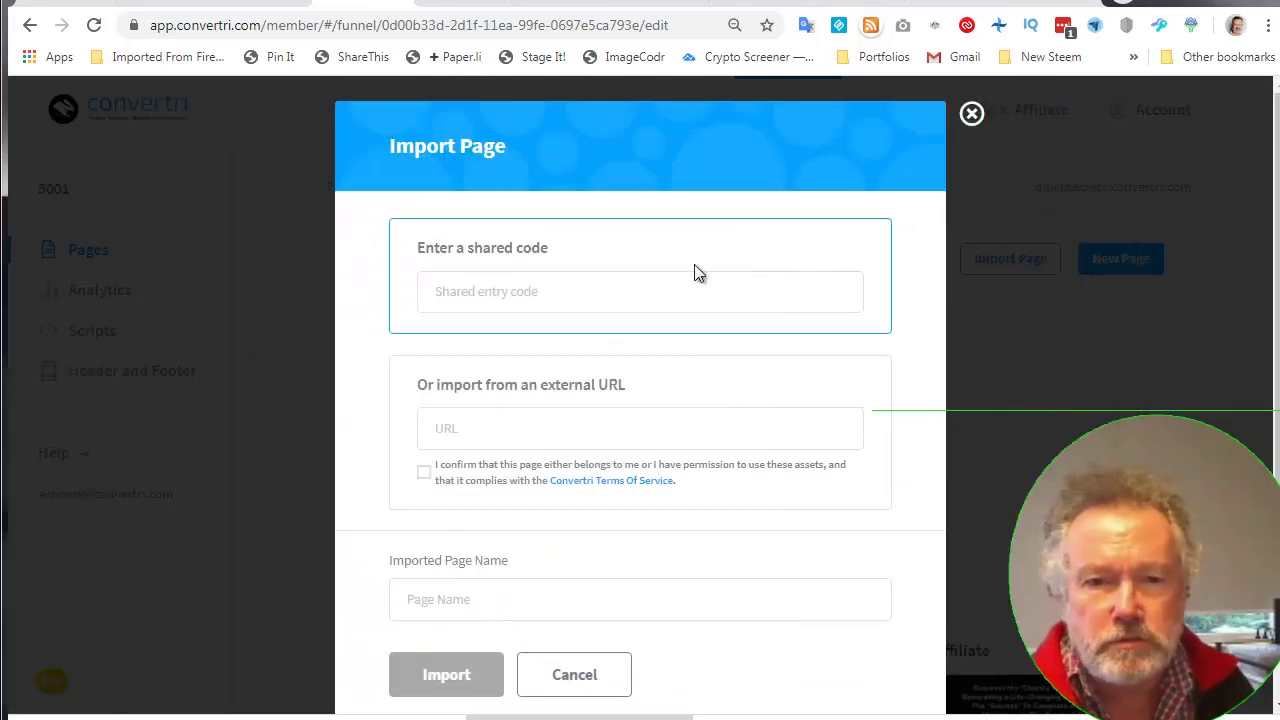
{"action": "left_click", "coordinate": [572, 289]}
{"action": "right_click", "coordinate": [572, 289]}
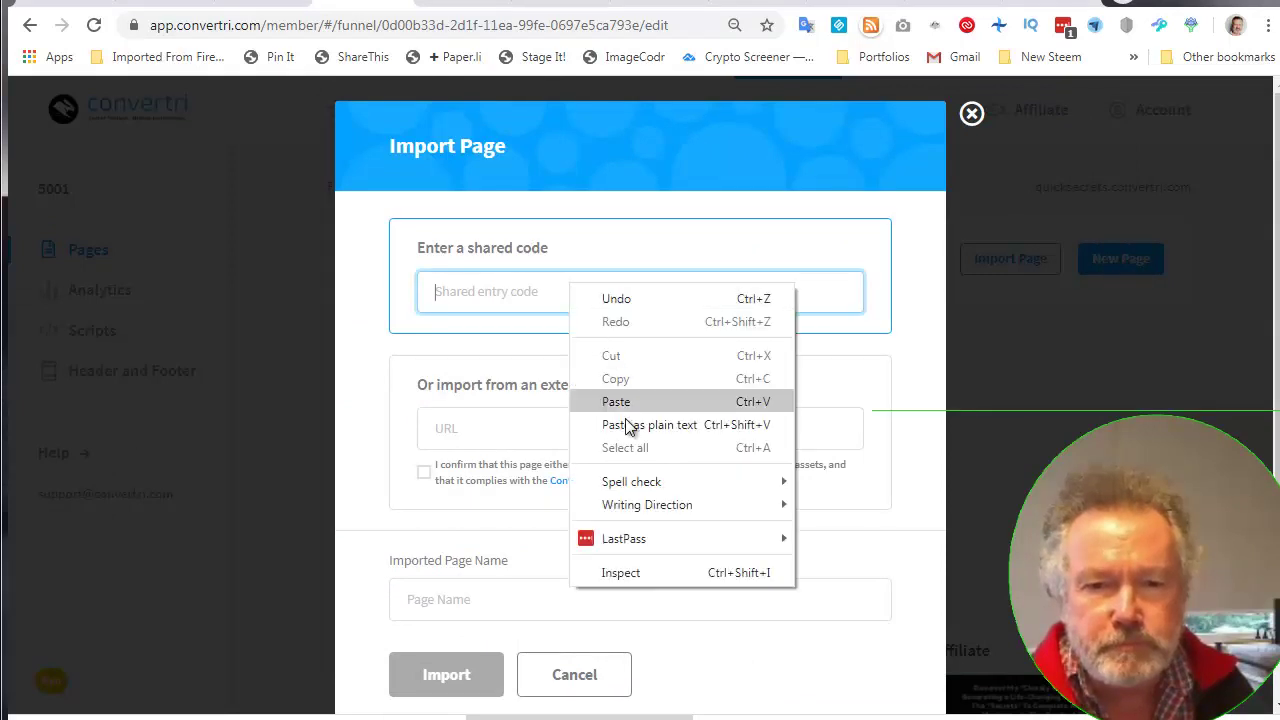
{"action": "left_click", "coordinate": [632, 402]}
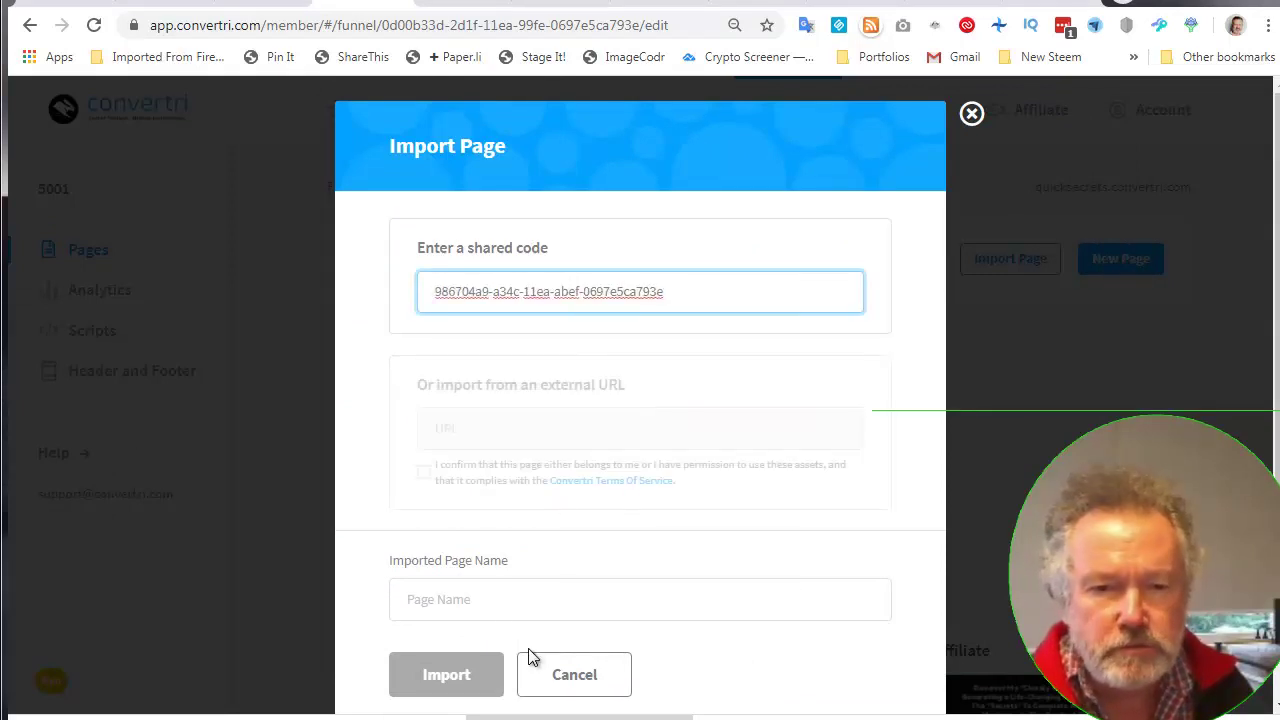
{"action": "left_click", "coordinate": [454, 599]}
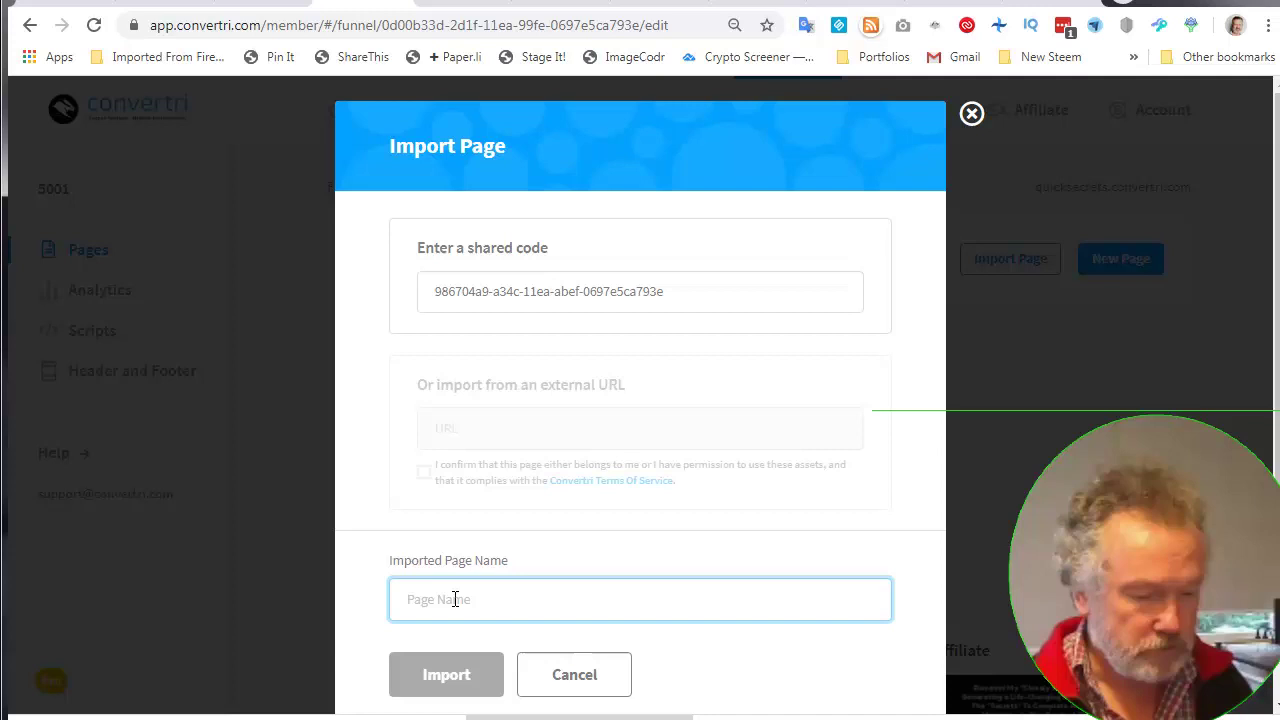
{"action": "type", "text": "work"}
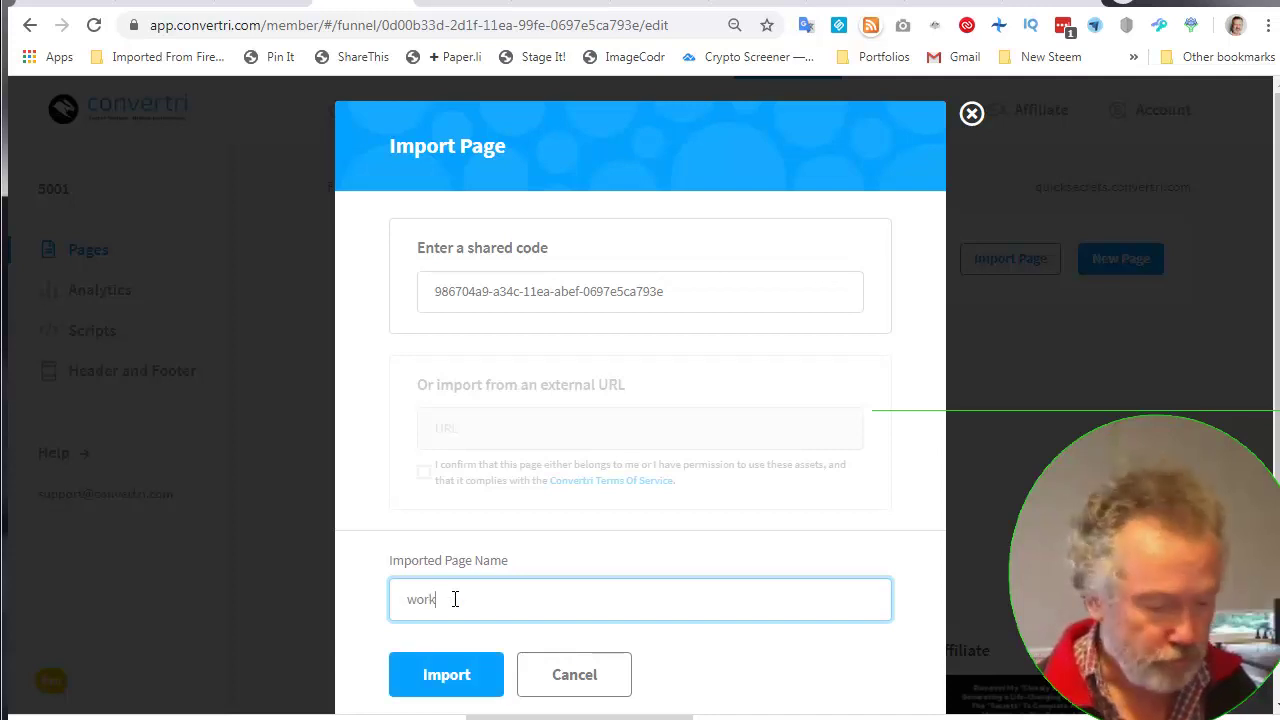
{"action": "type", "text": "fromhome"}
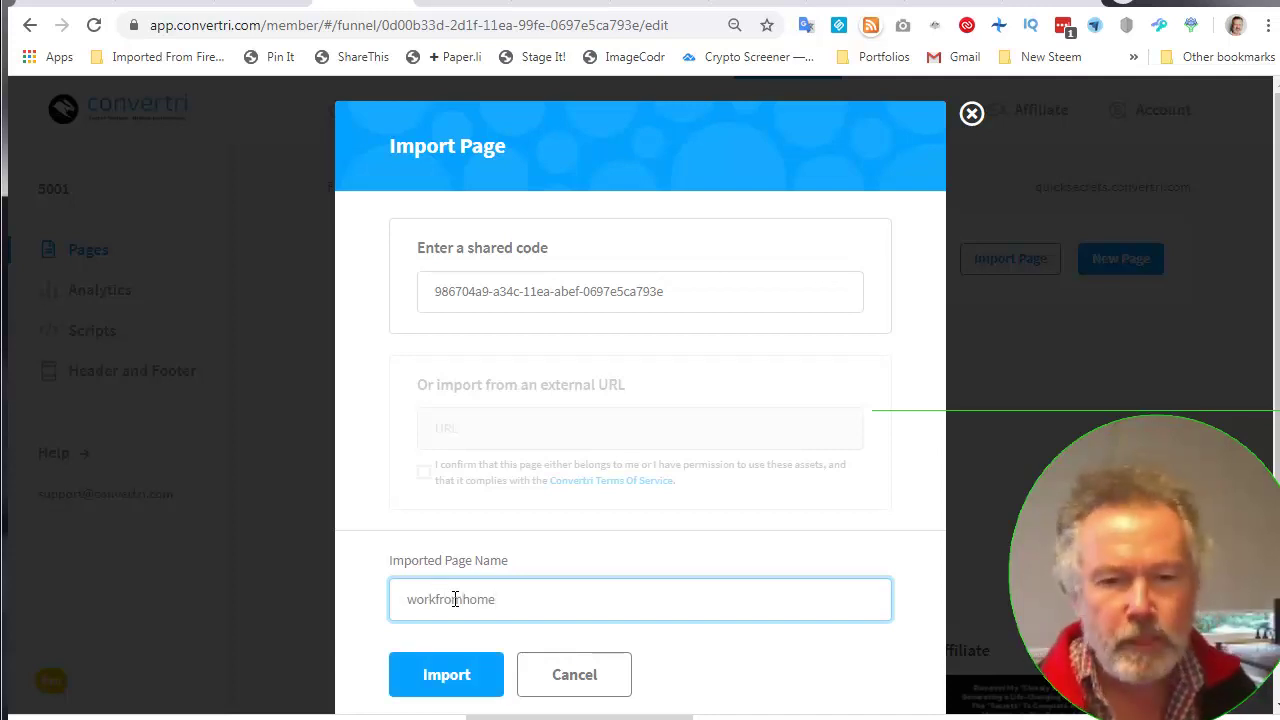
{"action": "left_click", "coordinate": [446, 675]}
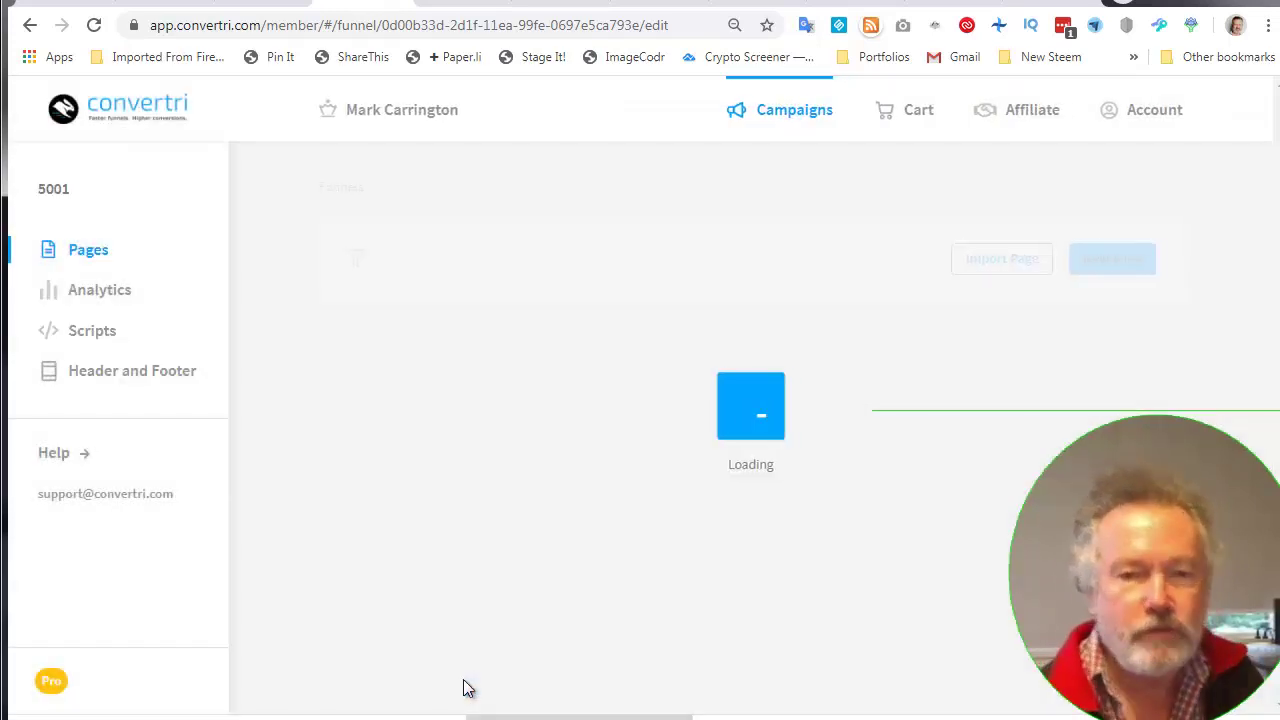
{"action": "mouse_move", "coordinate": [486, 537]}
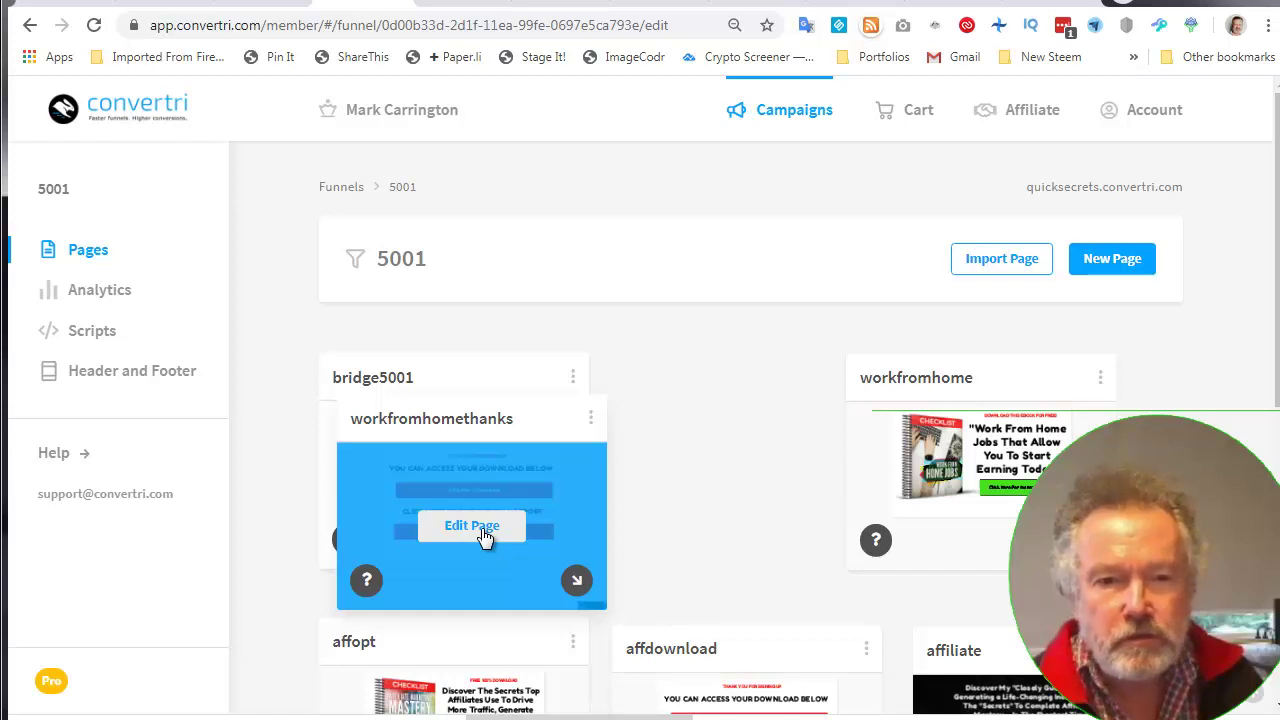
Open workfromhomethanks in the editor and check the Click Here To Download button's link settings
{"action": "left_click", "coordinate": [484, 535]}
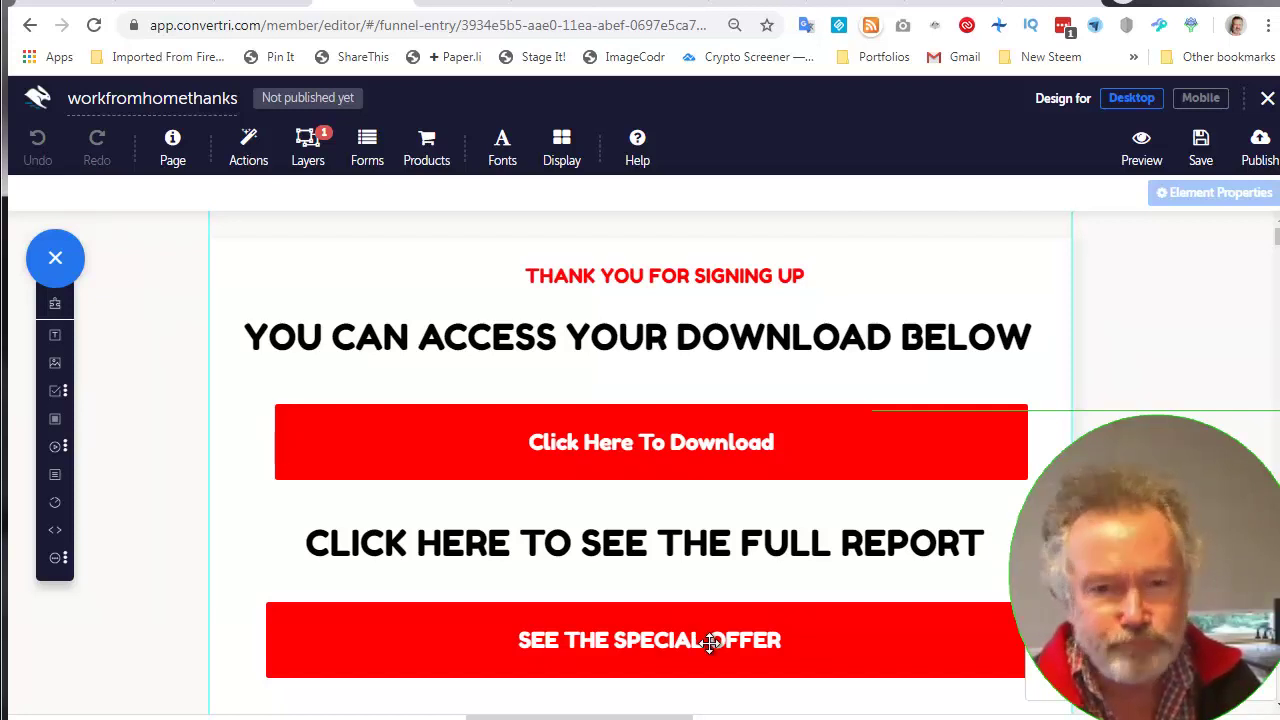
{"action": "left_click", "coordinate": [881, 441]}
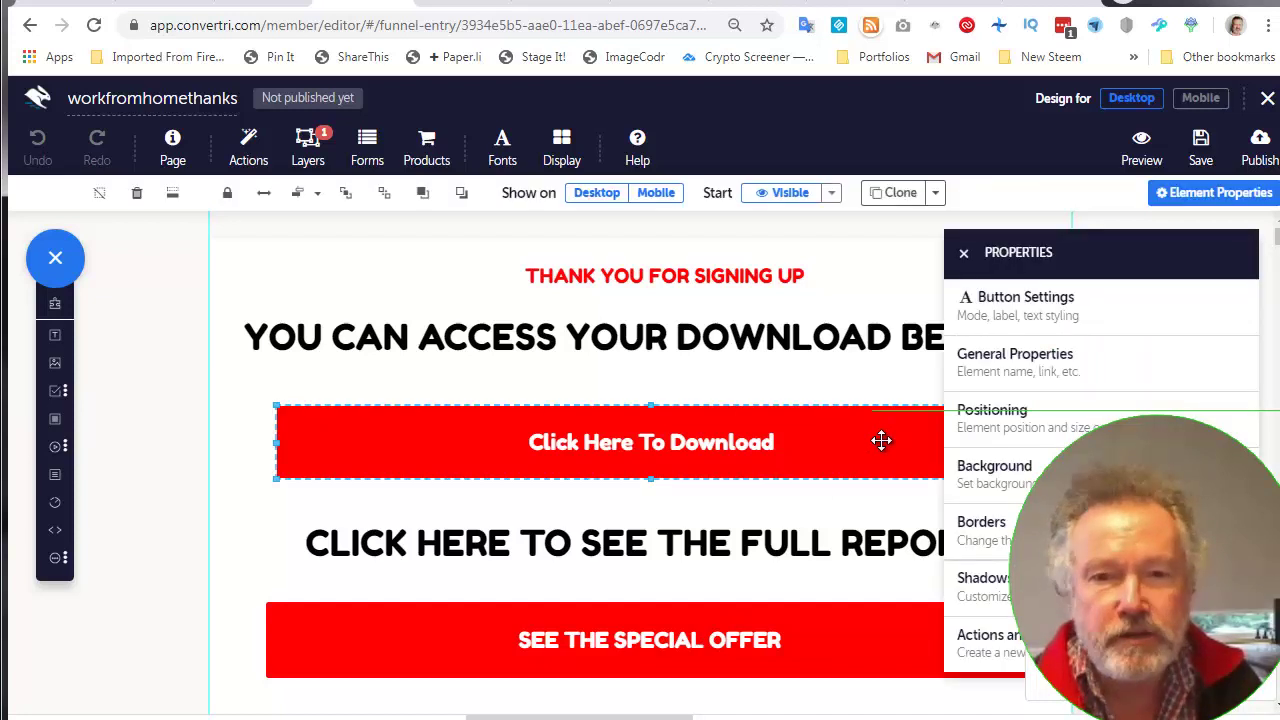
{"action": "left_click", "coordinate": [1072, 322]}
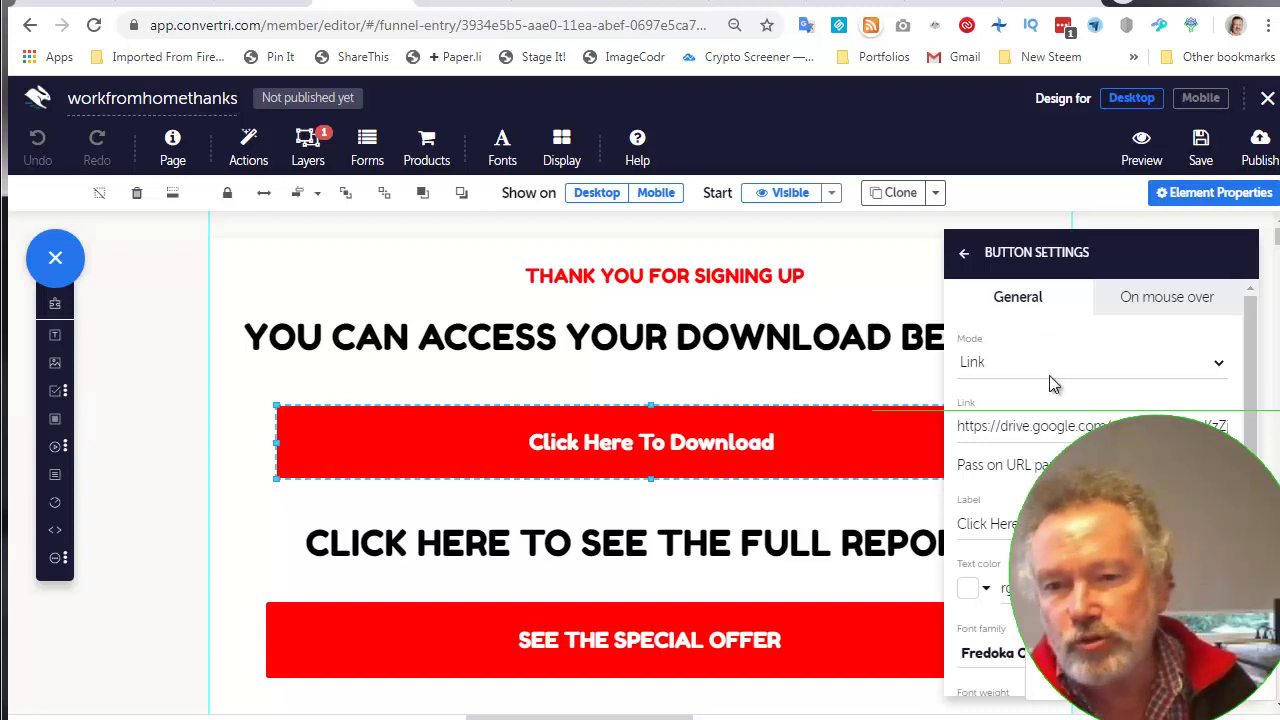
{"action": "left_click", "coordinate": [964, 253]}
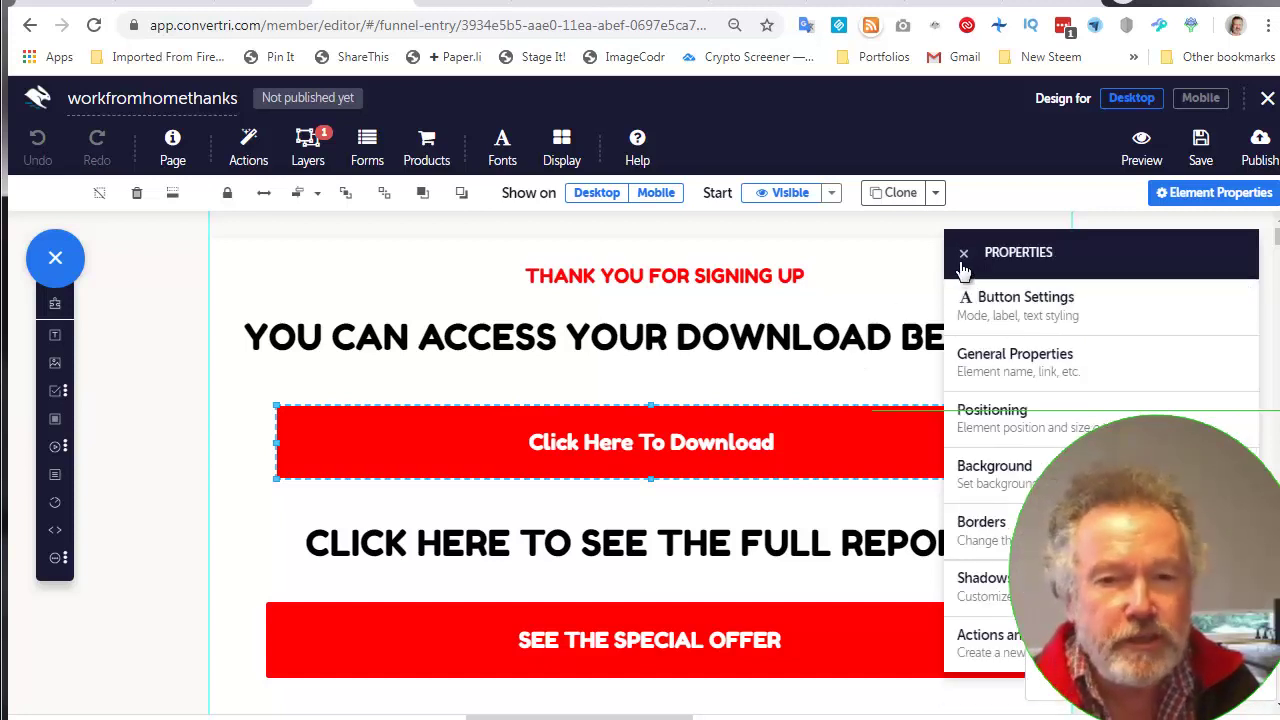
Check the SEE THE SPECIAL OFFER button's link settings, close Properties, and save the page
{"action": "left_click", "coordinate": [850, 637]}
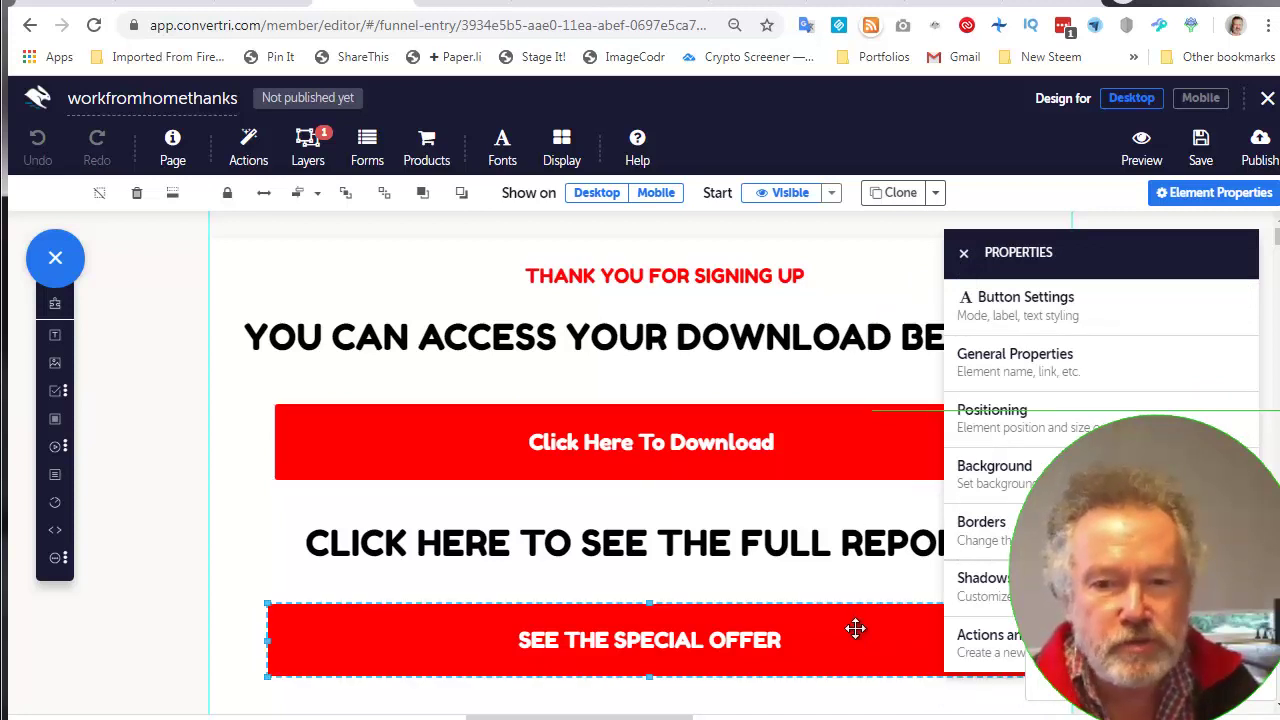
{"action": "left_click", "coordinate": [1018, 318]}
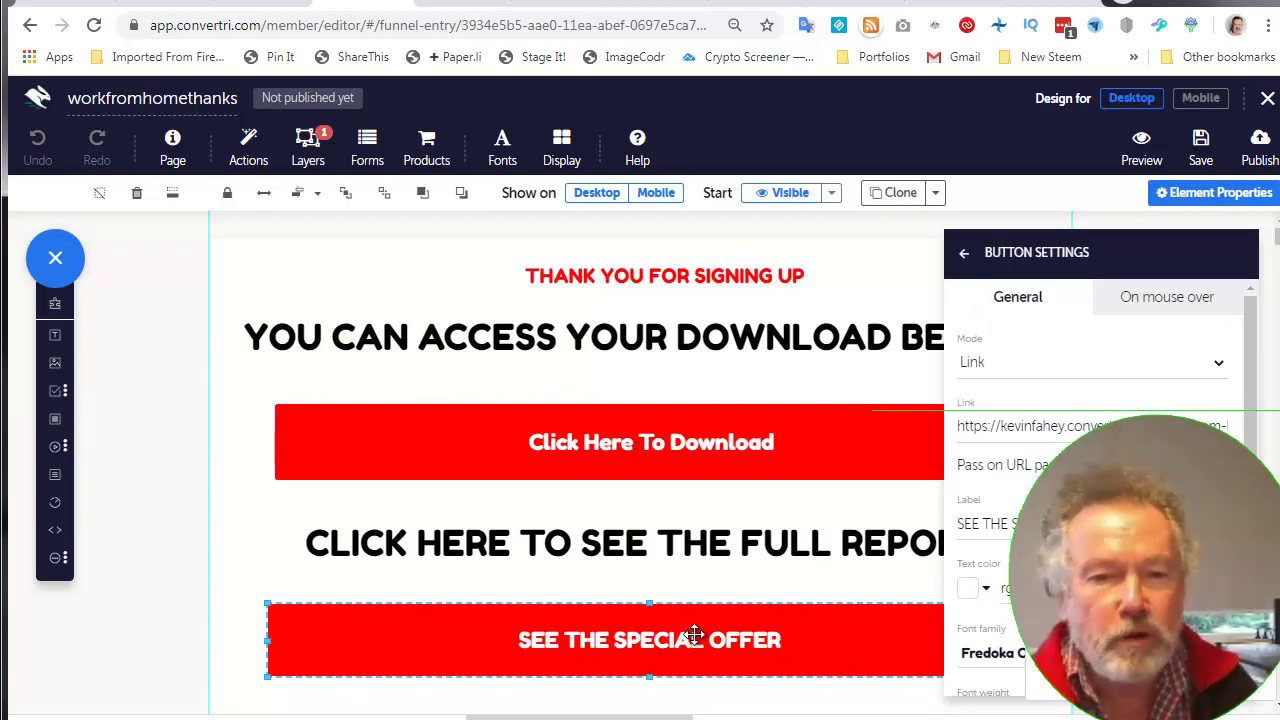
{"action": "left_click", "coordinate": [964, 254]}
{"action": "left_click", "coordinate": [838, 388]}
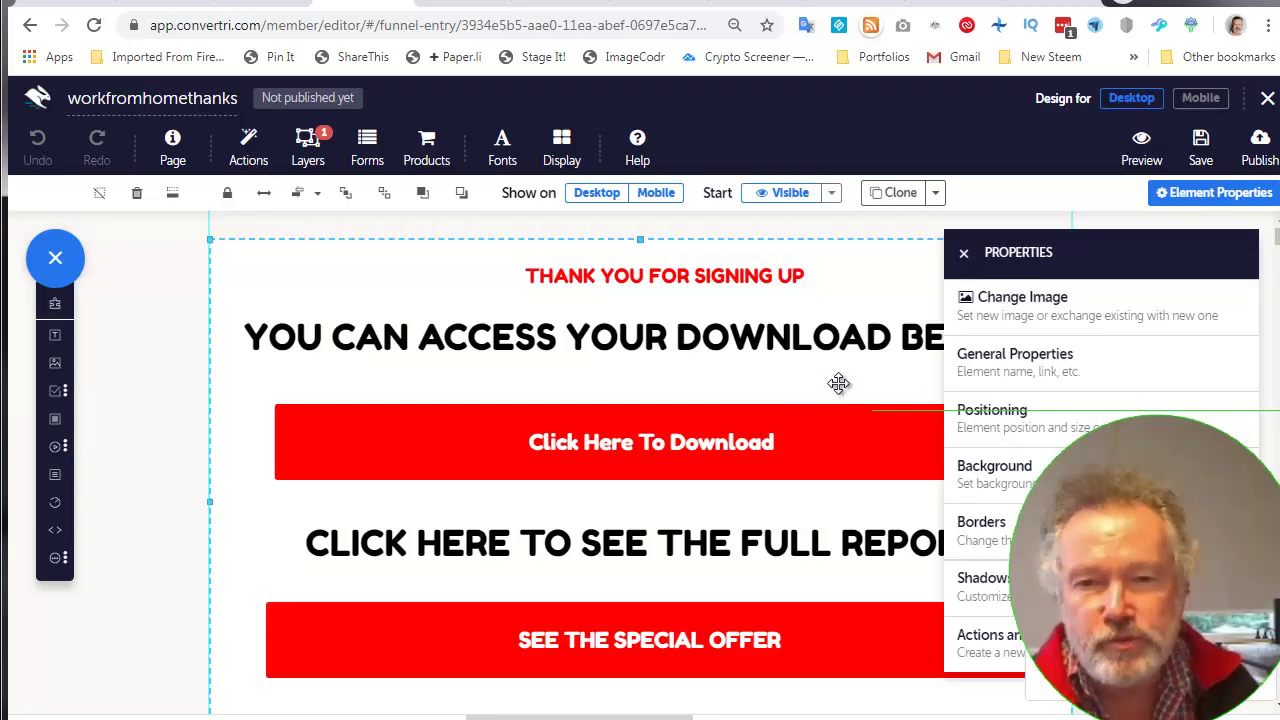
{"action": "left_click", "coordinate": [964, 254]}
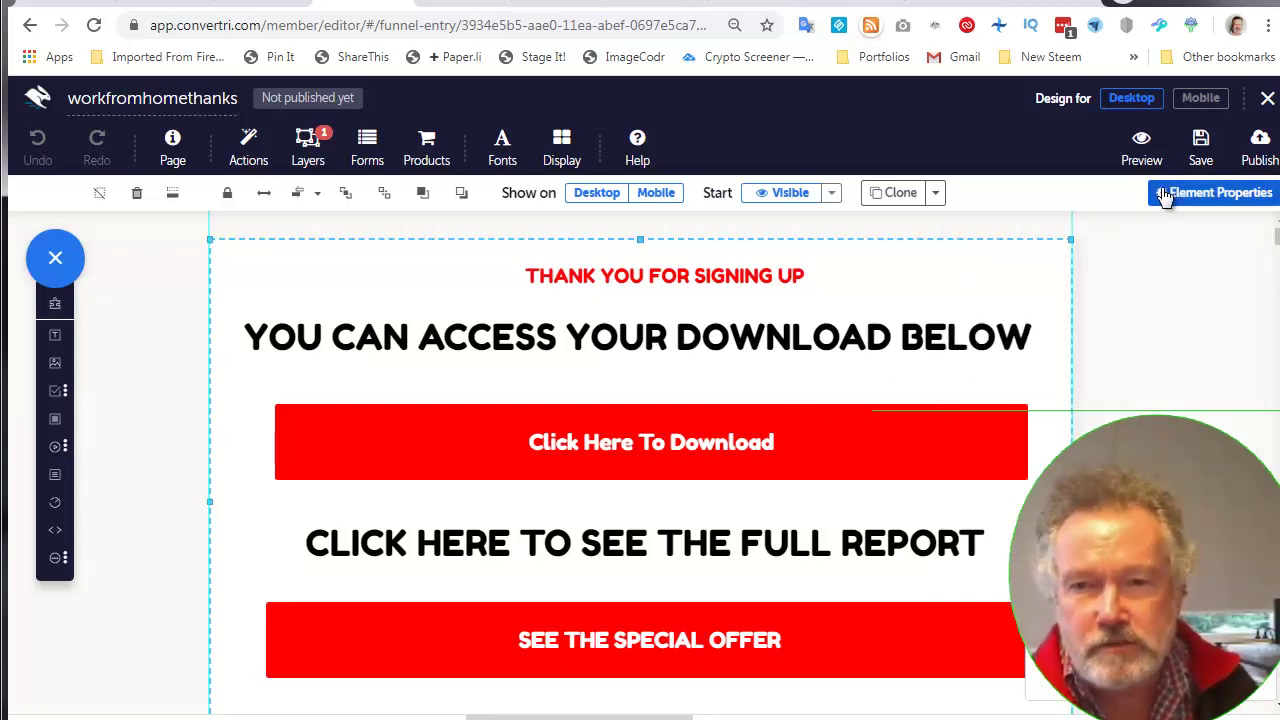
{"action": "left_click", "coordinate": [1205, 148]}
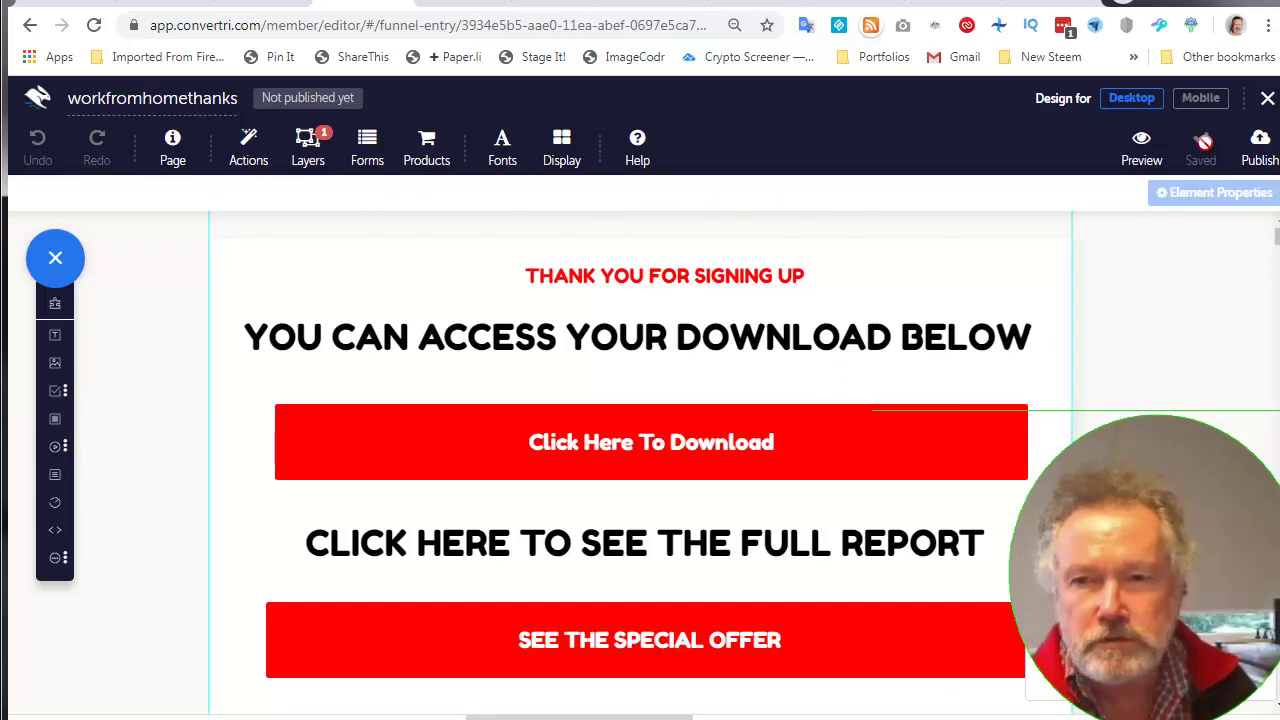
Publish the thank-you page at quicksecrets.convertri.com/workfromhomethanks, correcting the typed path first
{"action": "left_click", "coordinate": [1246, 155]}
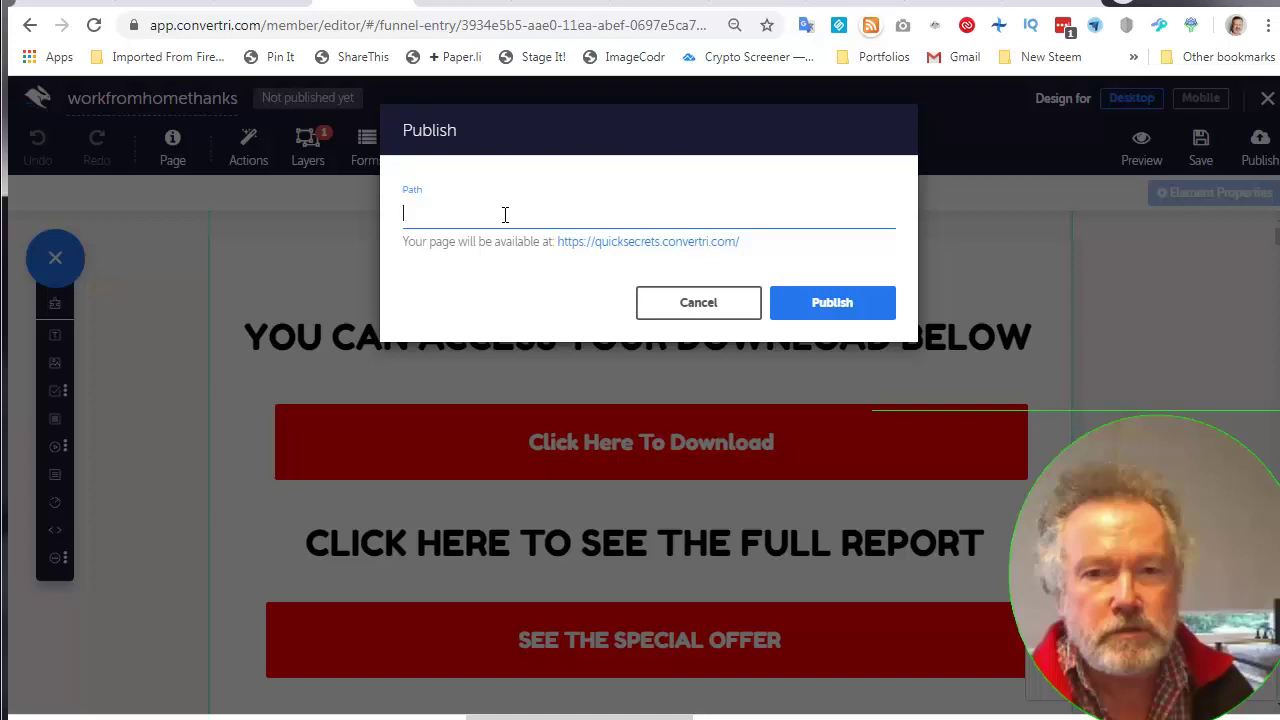
{"action": "type", "text": "workfro"}
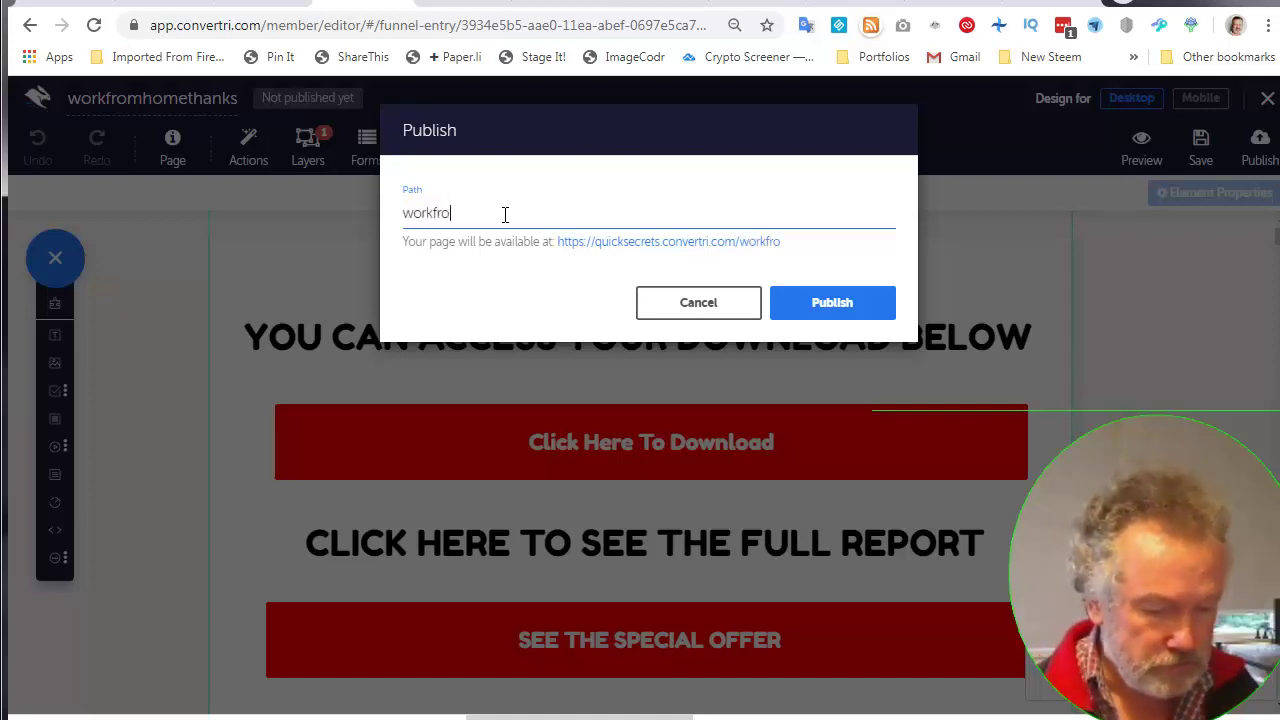
{"action": "type", "text": "mhometah"}
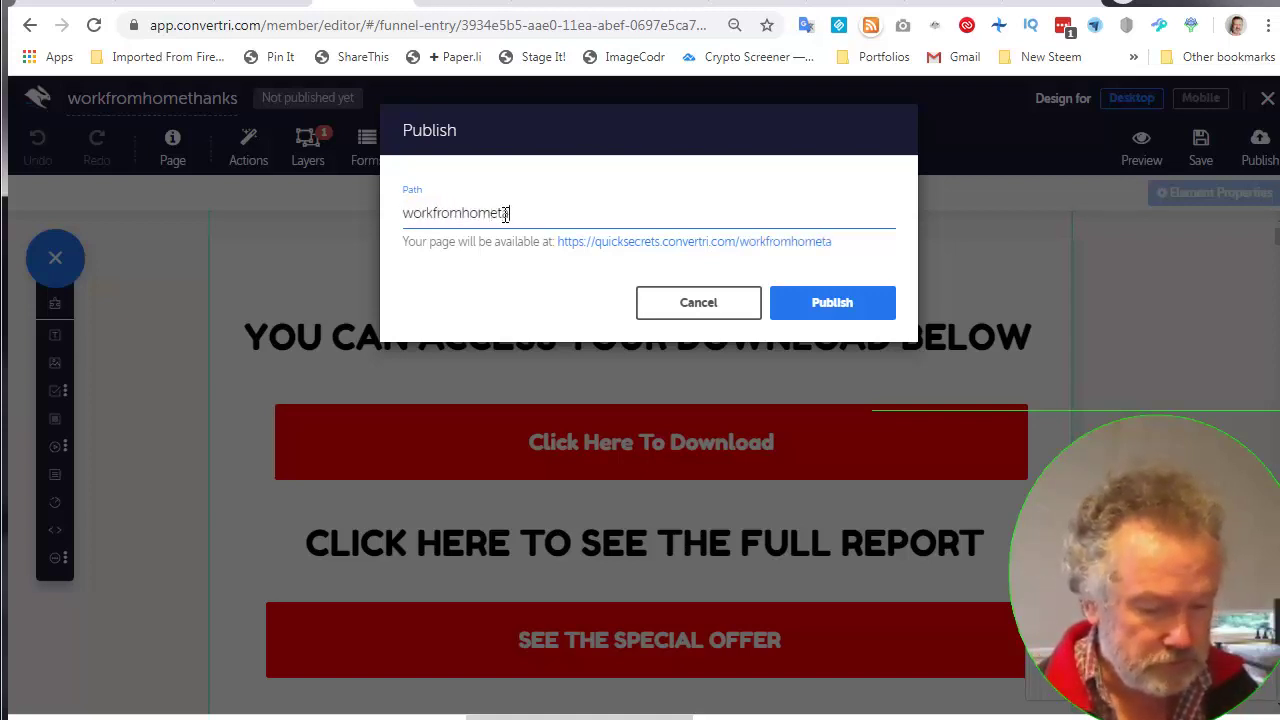
{"action": "key", "text": "BackSpace"}
{"action": "key", "text": "BackSpace"}
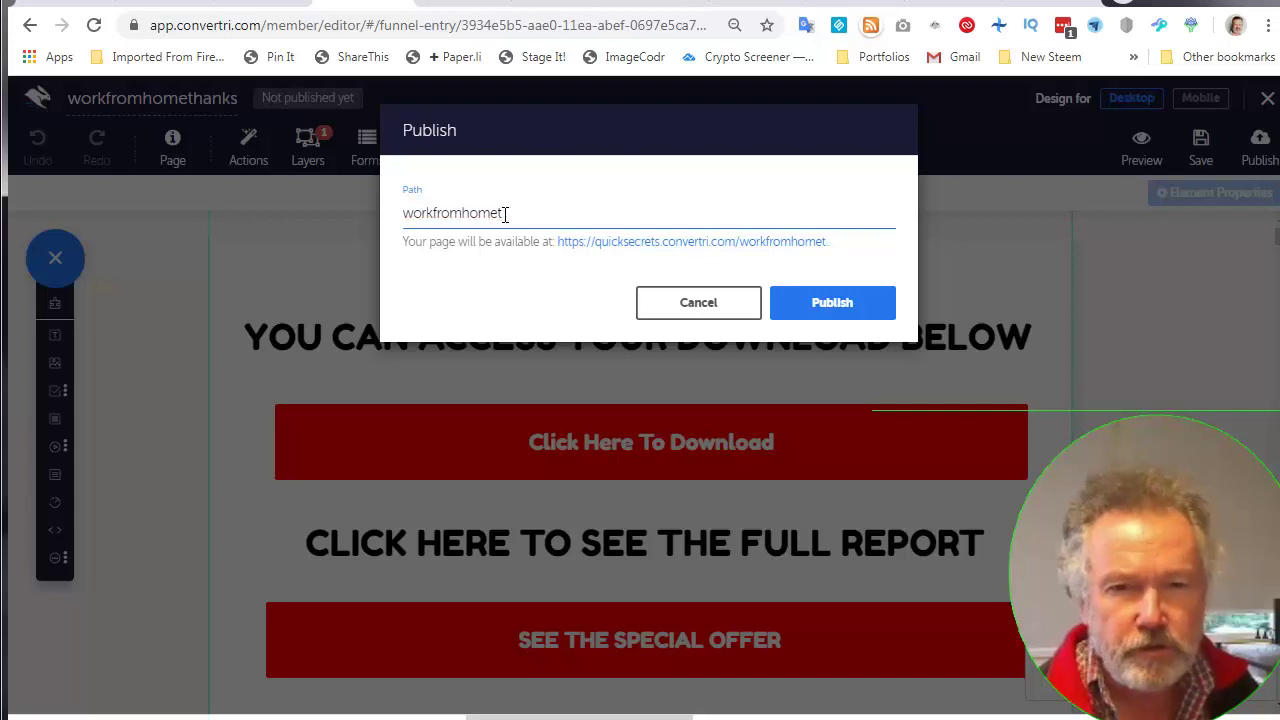
{"action": "type", "text": "hans"}
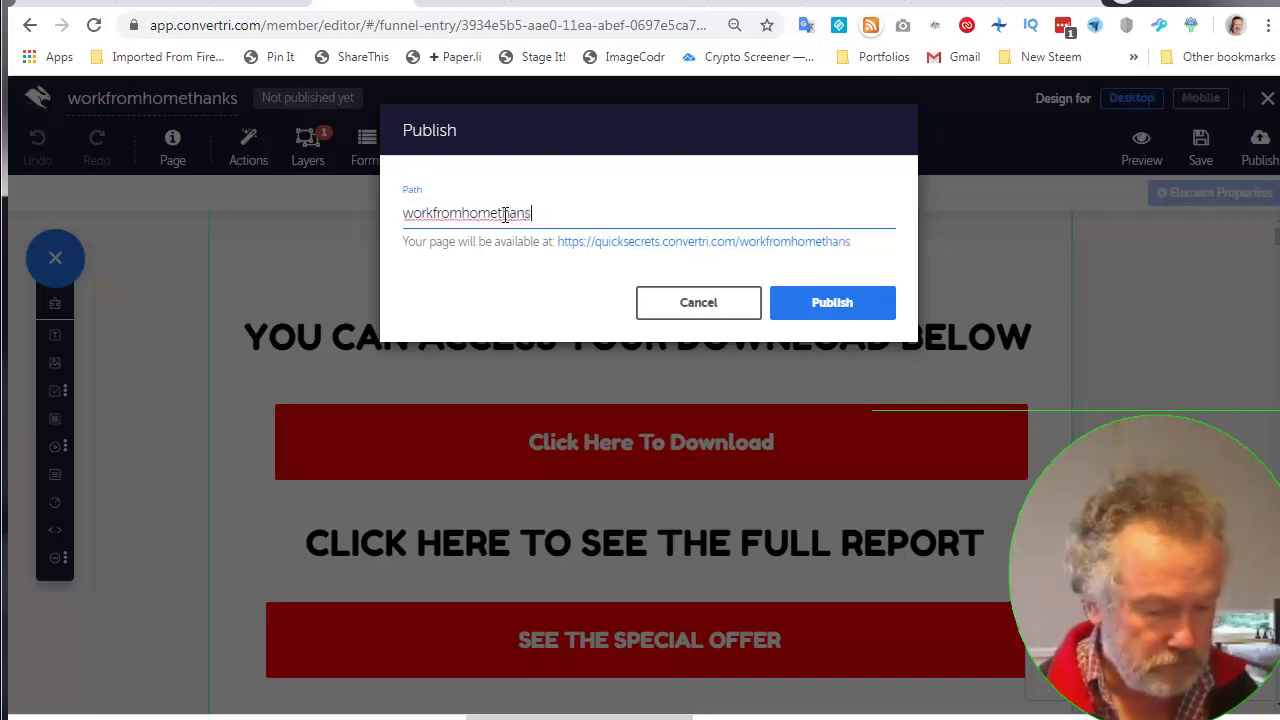
{"action": "key", "text": "BackSpace"}
{"action": "key", "text": "BackSpace"}
{"action": "key", "text": "BackSpace"}
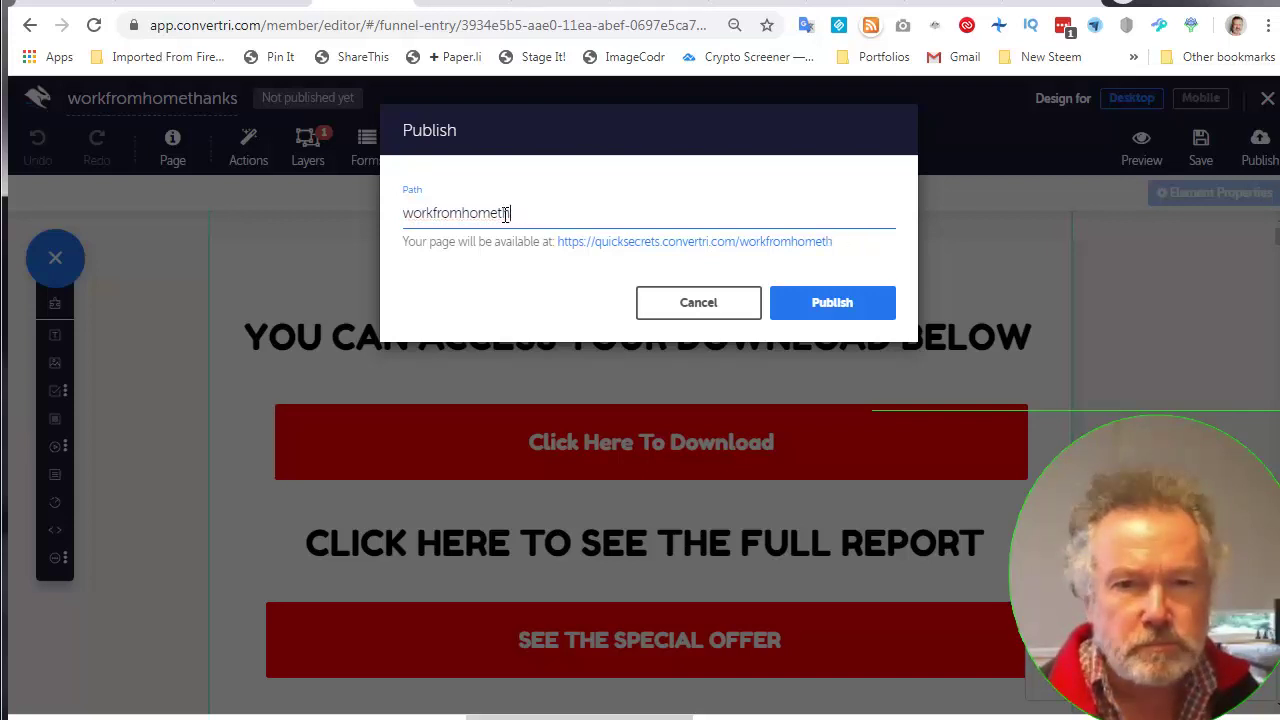
{"action": "type", "text": "anks"}
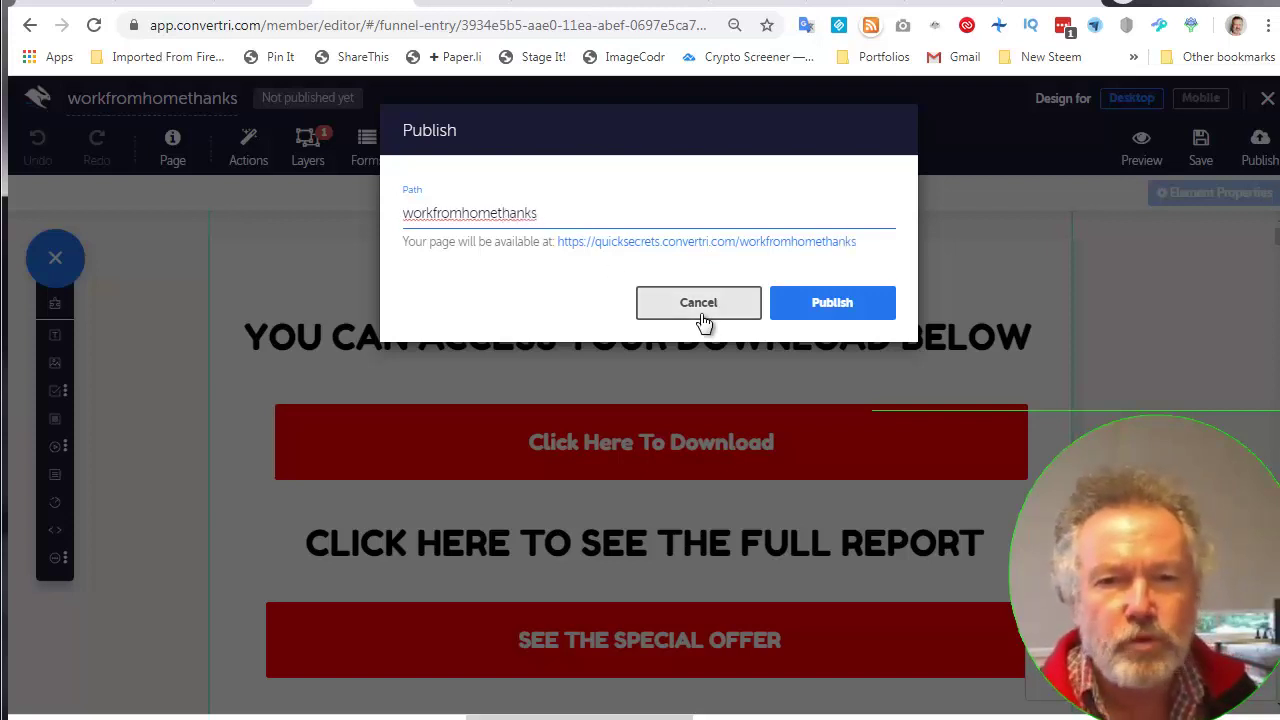
{"action": "left_click", "coordinate": [837, 311]}
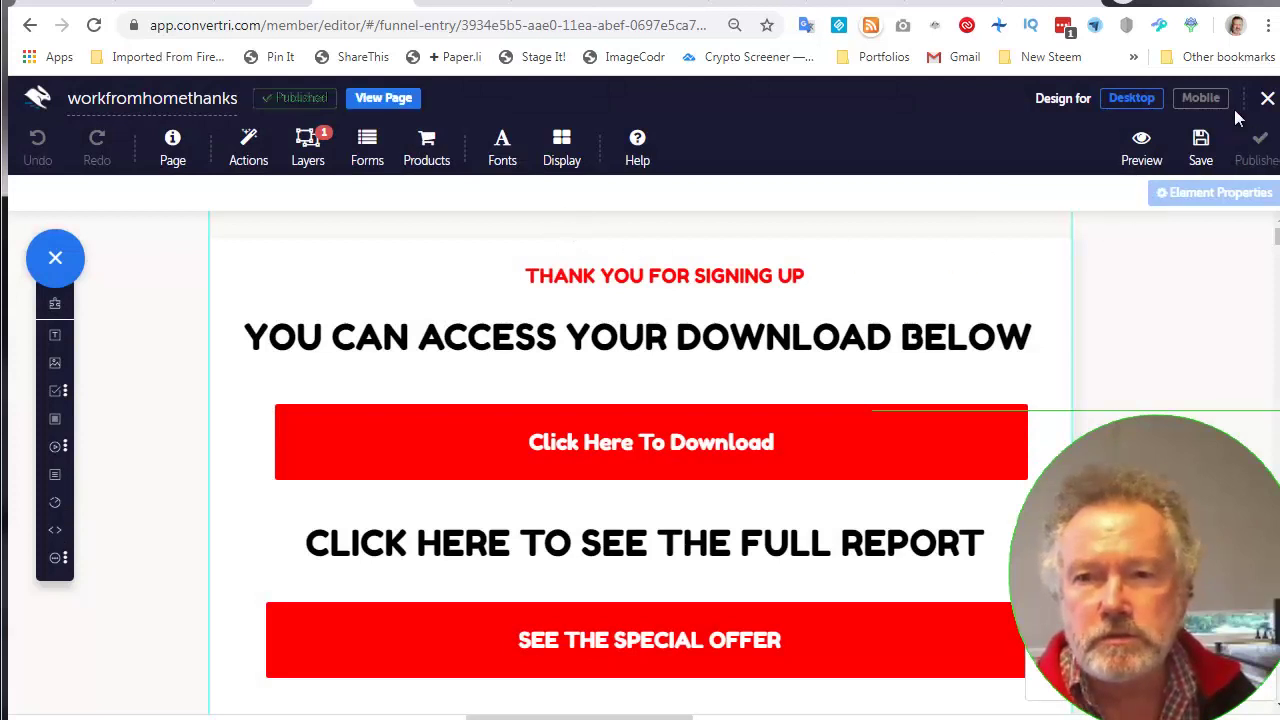
Copy the workfromhomethanks page's published link, then start editing the workfromhome page
{"action": "left_click", "coordinate": [1267, 102]}
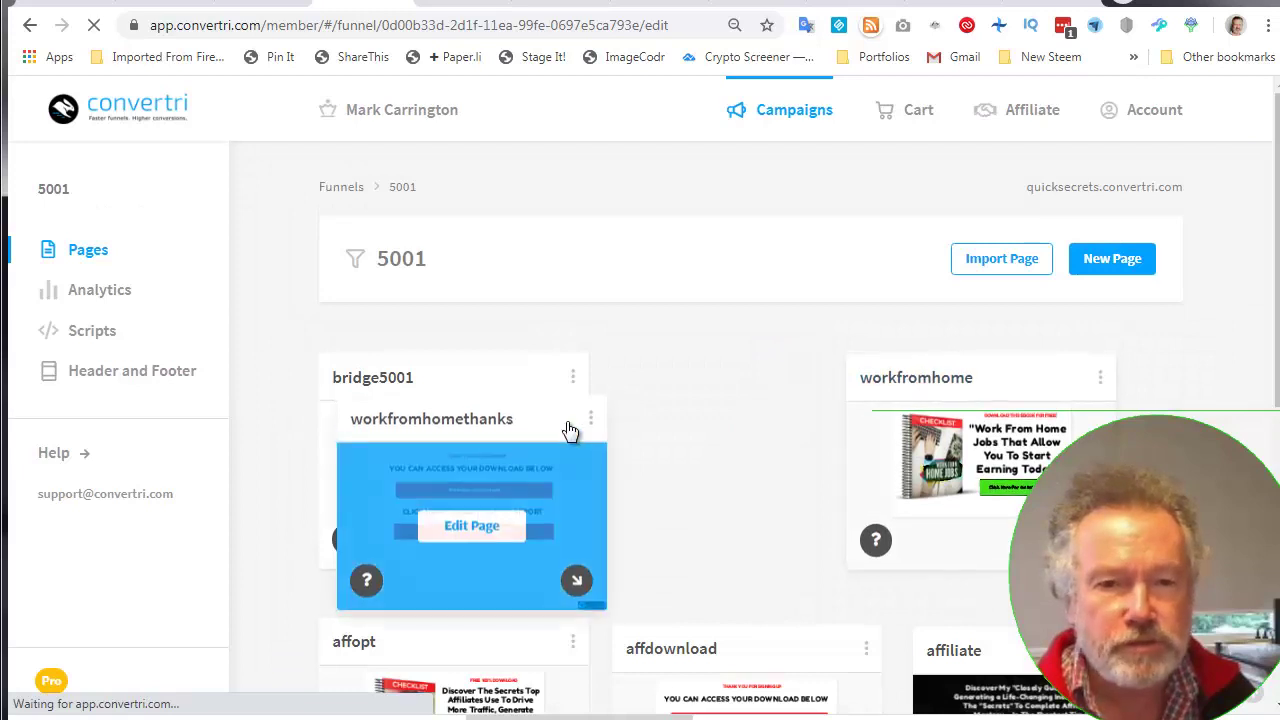
{"action": "left_click", "coordinate": [590, 421]}
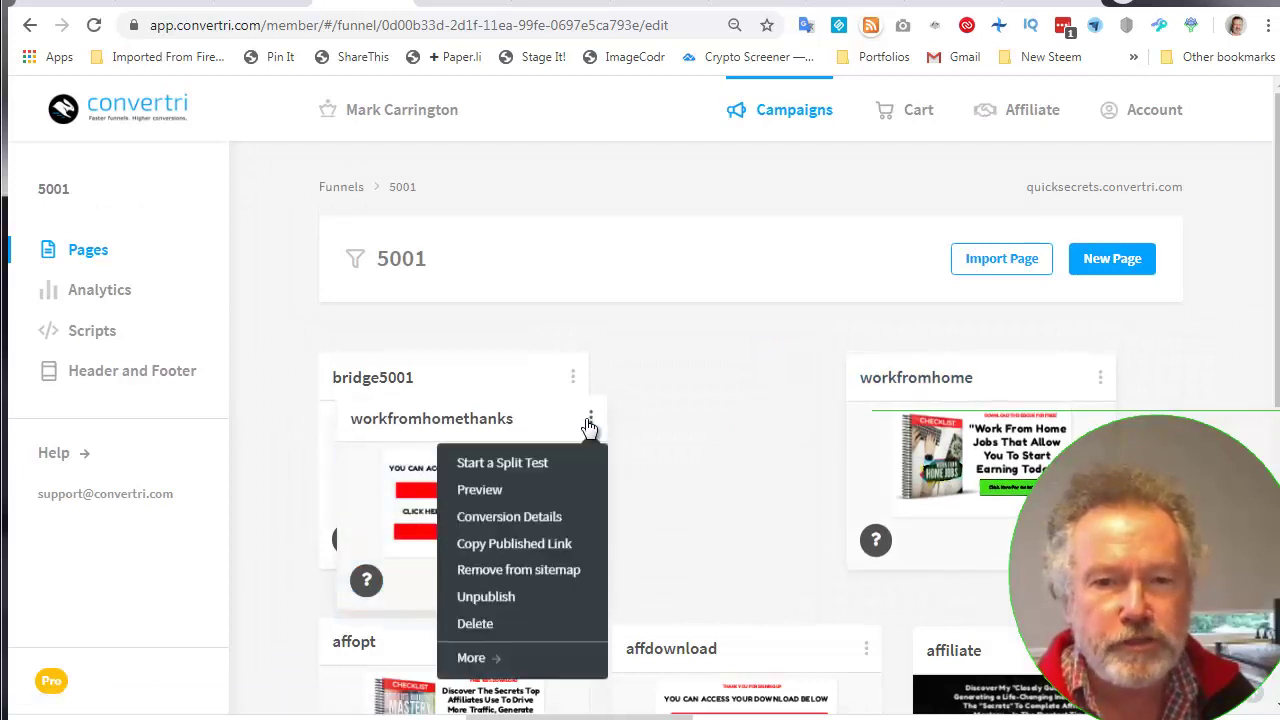
{"action": "left_click", "coordinate": [514, 550]}
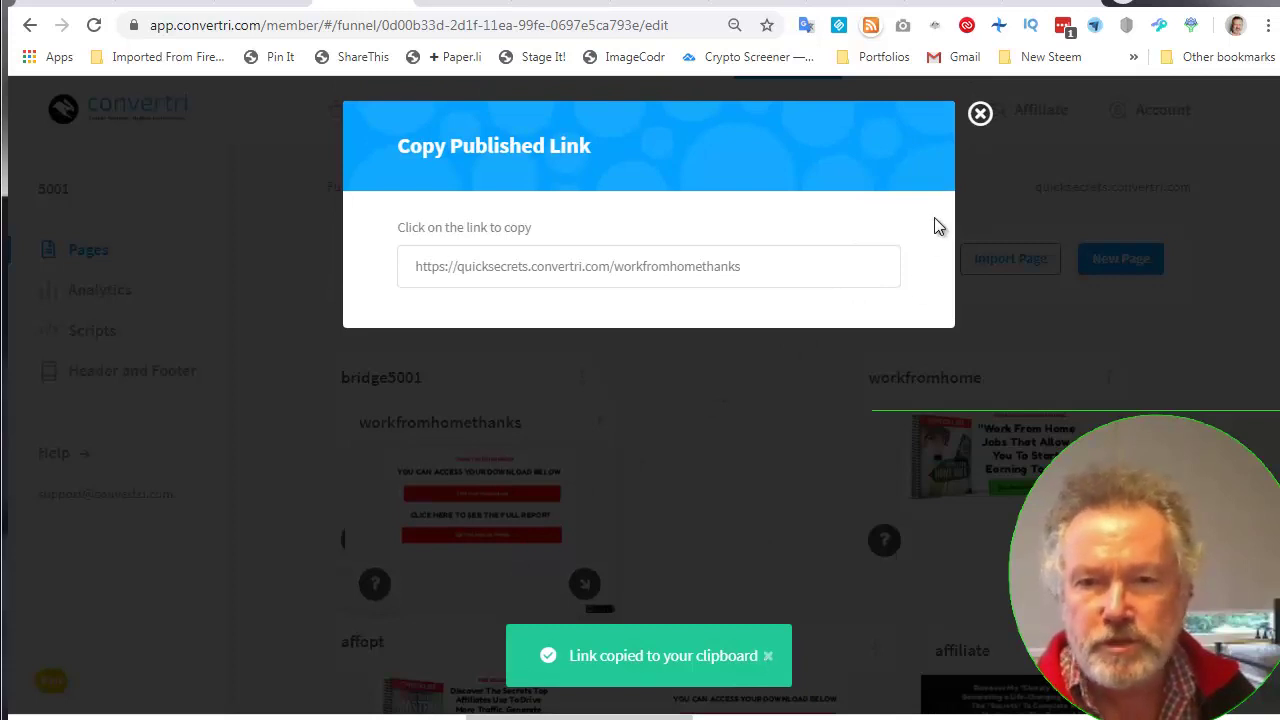
{"action": "left_click", "coordinate": [980, 115]}
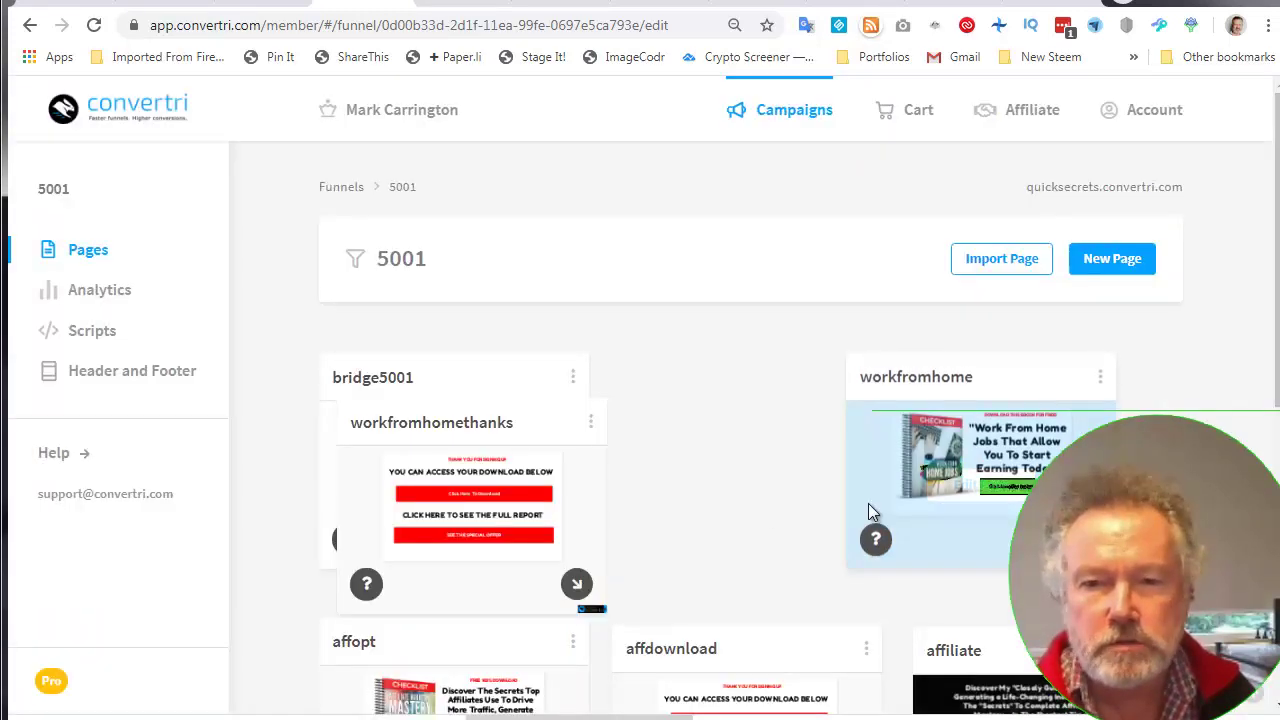
{"action": "left_click", "coordinate": [1005, 492]}
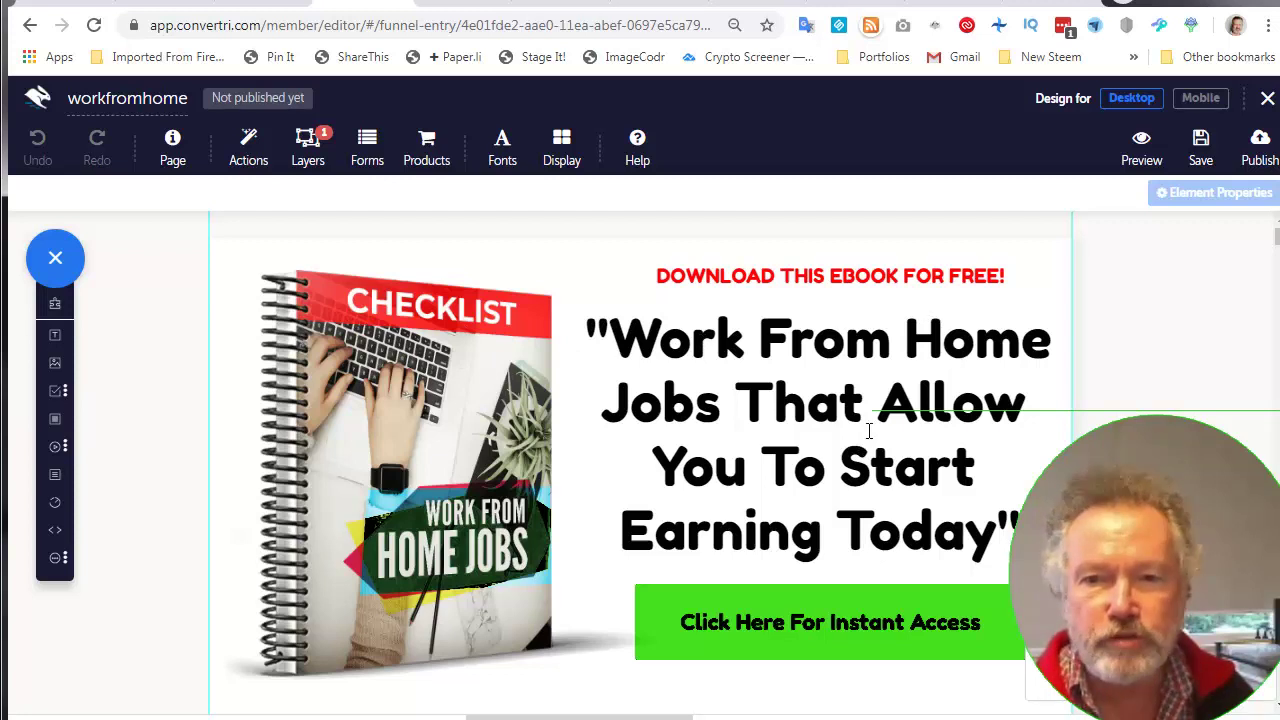
Replace EBOOK with CHECKLIST so the red line reads DOWNLOAD THIS CHECKLIST FOR FREE!
{"action": "left_click_drag", "start_coordinate": [831, 275], "coordinate": [901, 275]}
{"action": "type", "text": "checkl"}
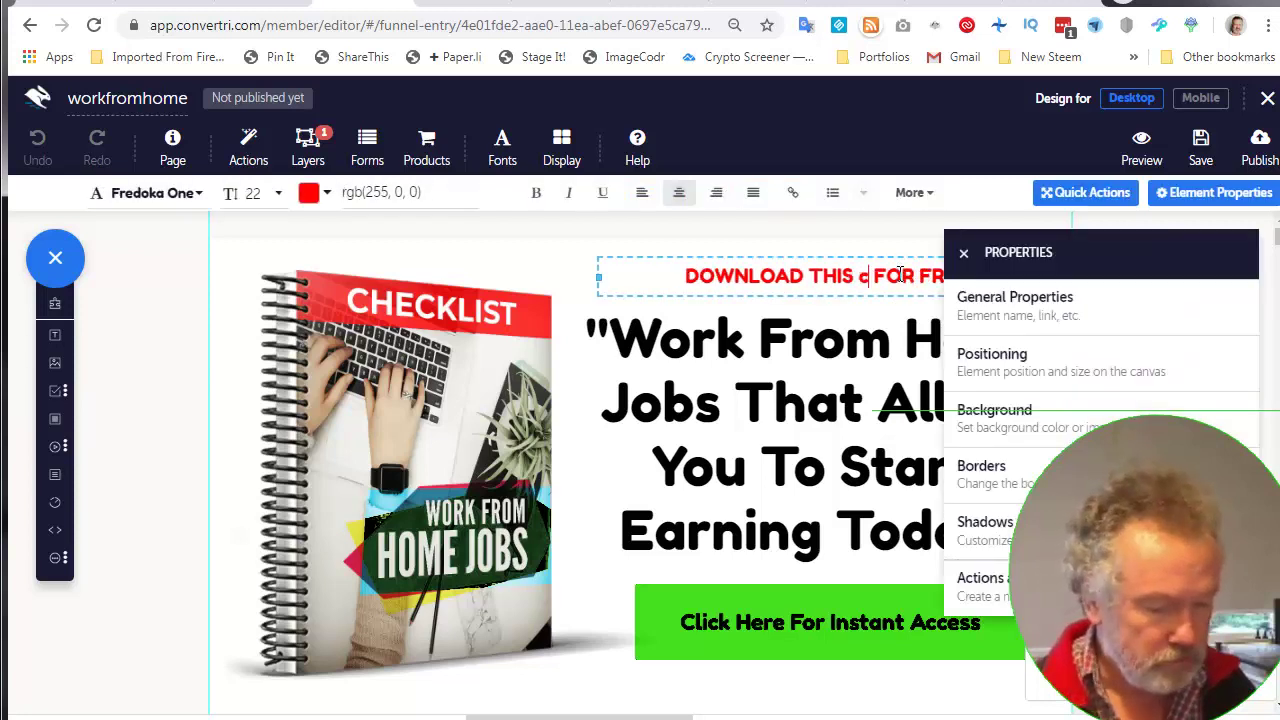
{"action": "type", "text": "ist"}
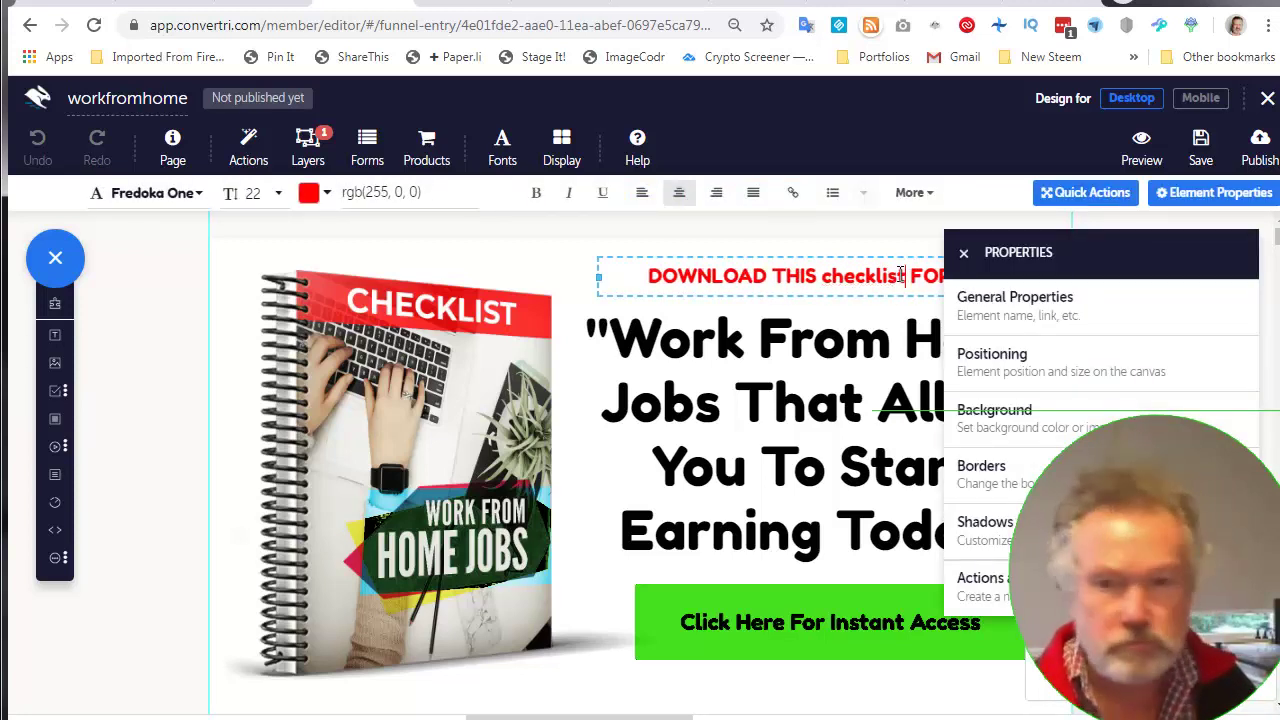
{"action": "double_click", "coordinate": [879, 276]}
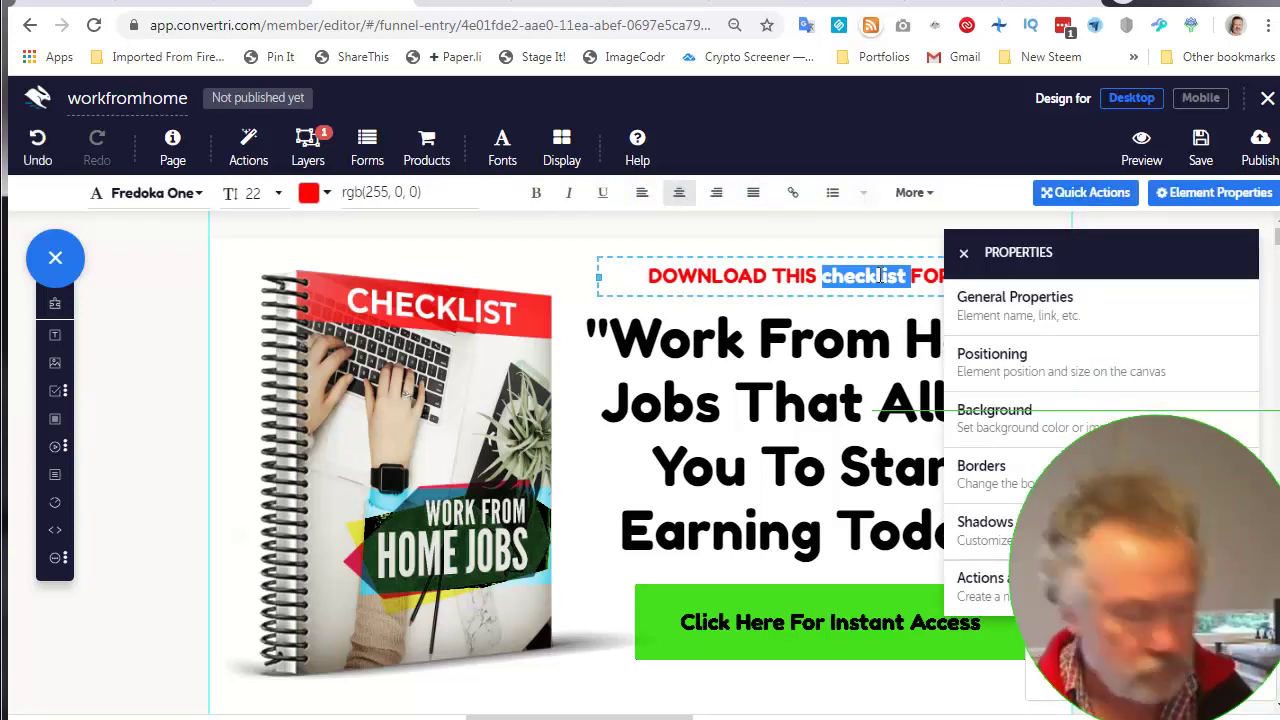
{"action": "type", "text": "CHECKLIST"}
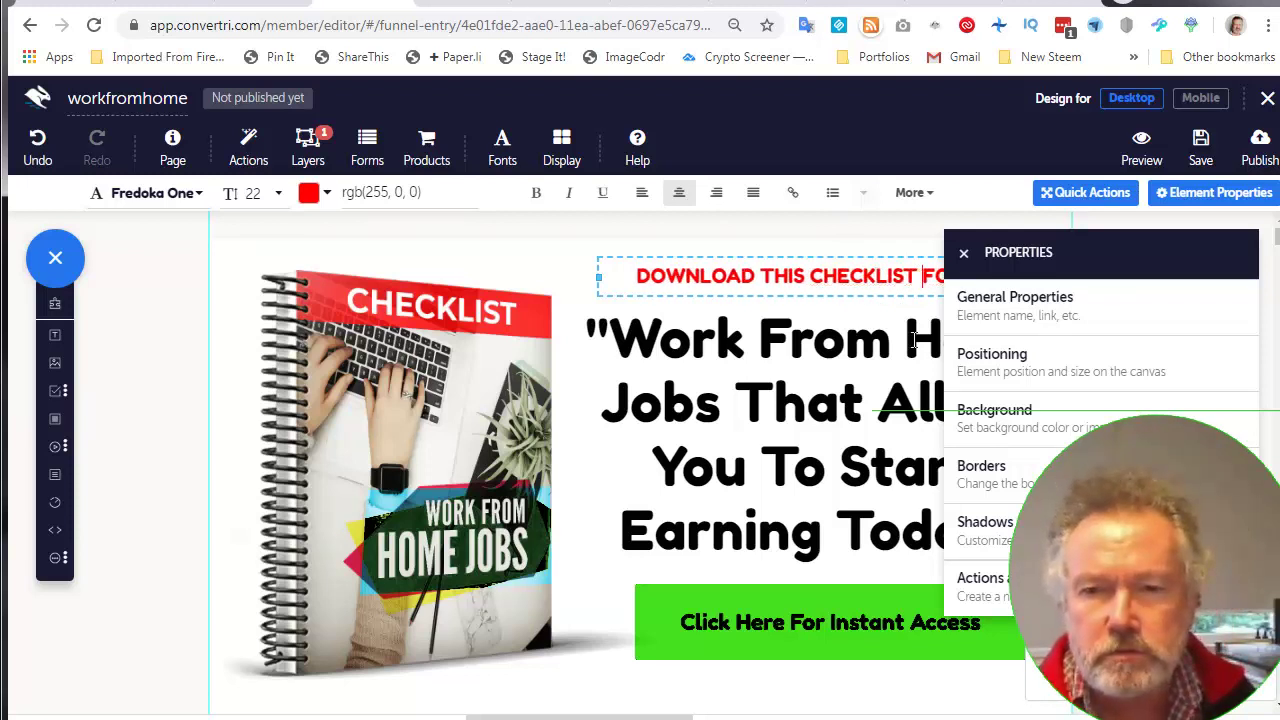
{"action": "left_click", "coordinate": [829, 243]}
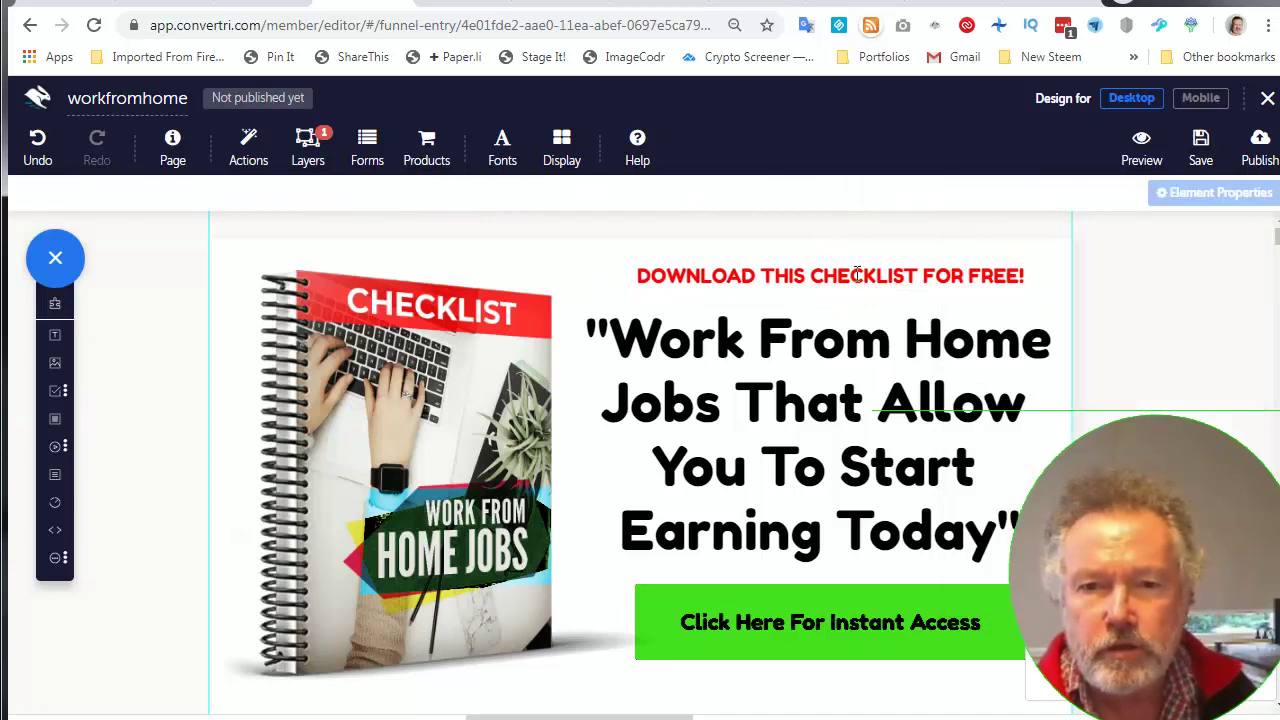
Show the hidden 2-Step pop-up layer and select its email input field
{"action": "left_click", "coordinate": [899, 604]}
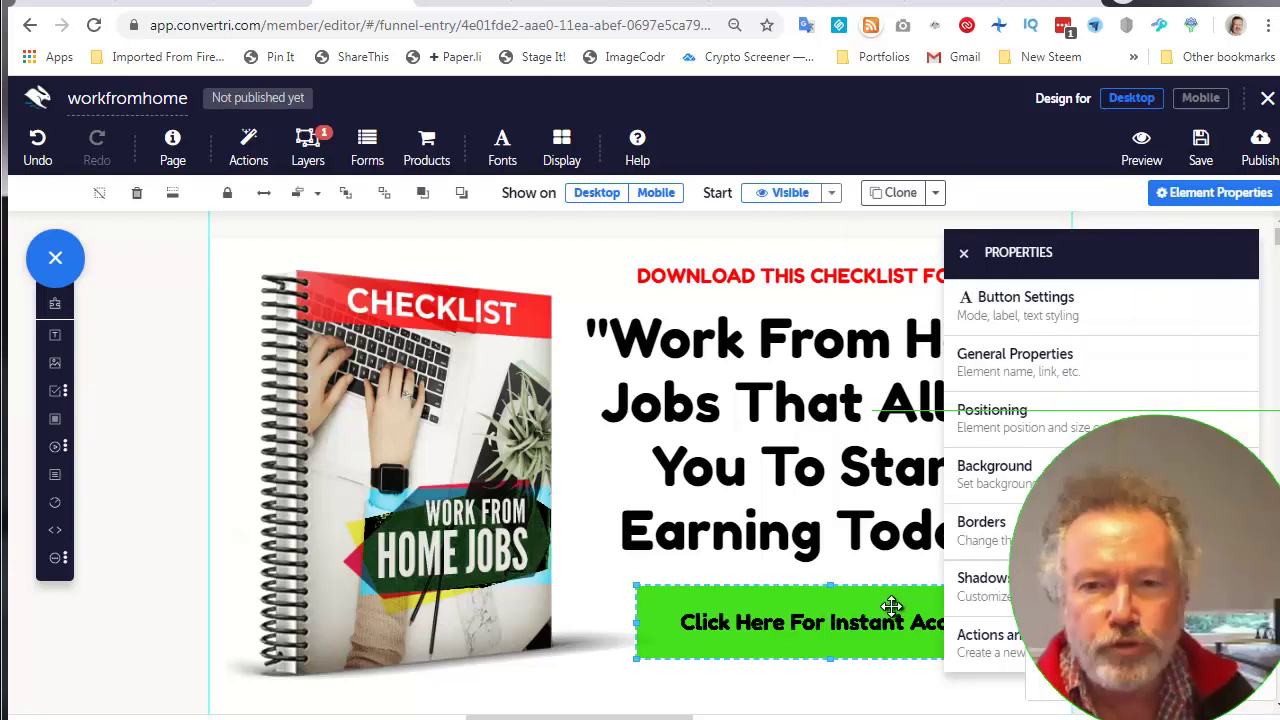
{"action": "left_click", "coordinate": [963, 253]}
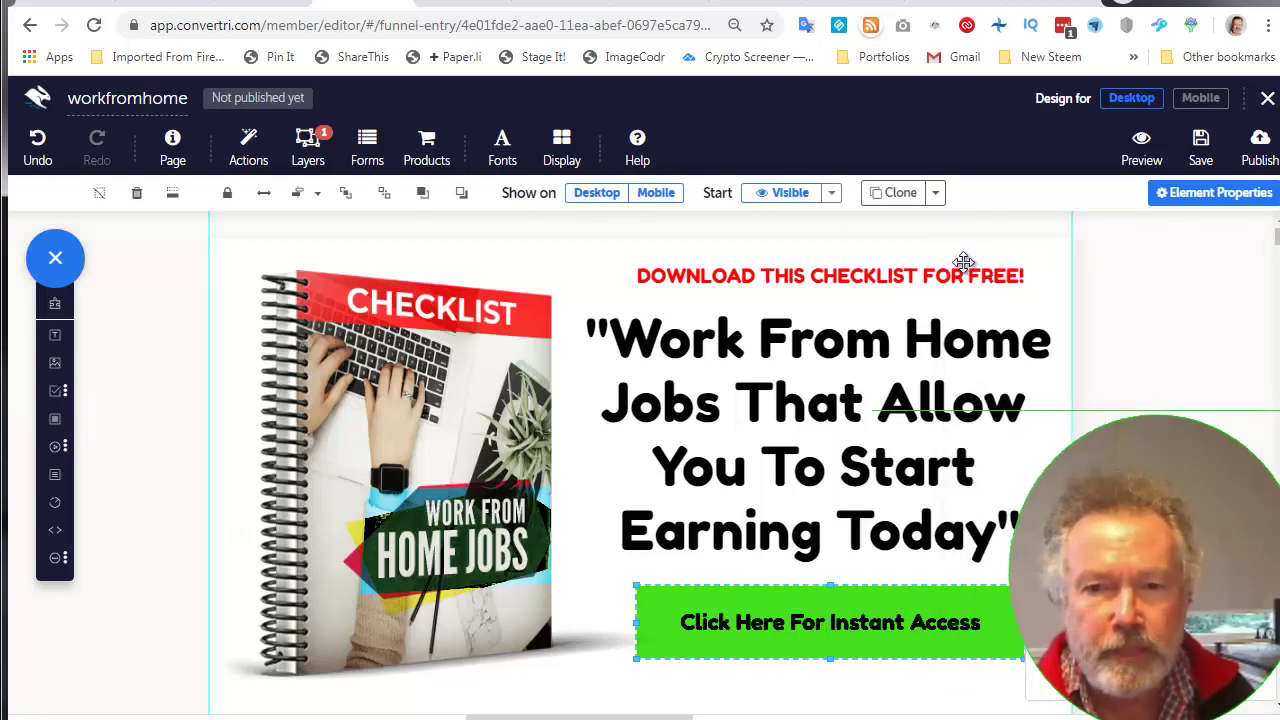
{"action": "left_click", "coordinate": [310, 165]}
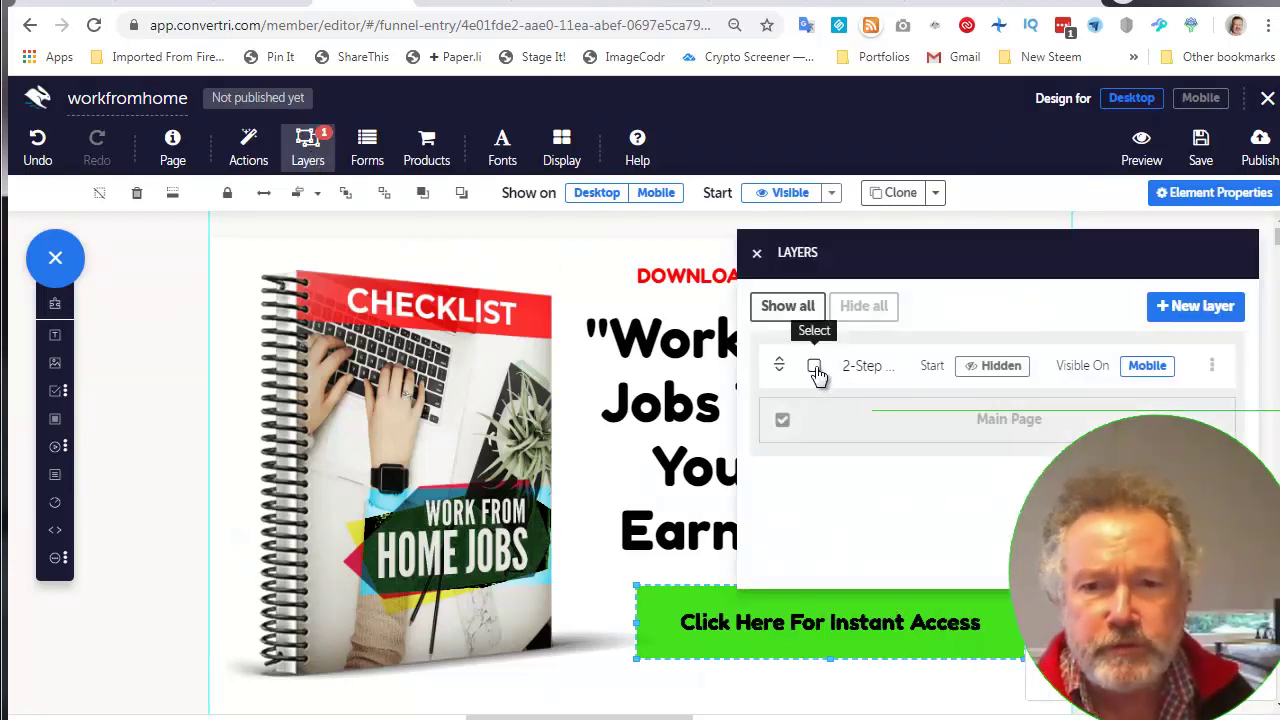
{"action": "left_click", "coordinate": [815, 367]}
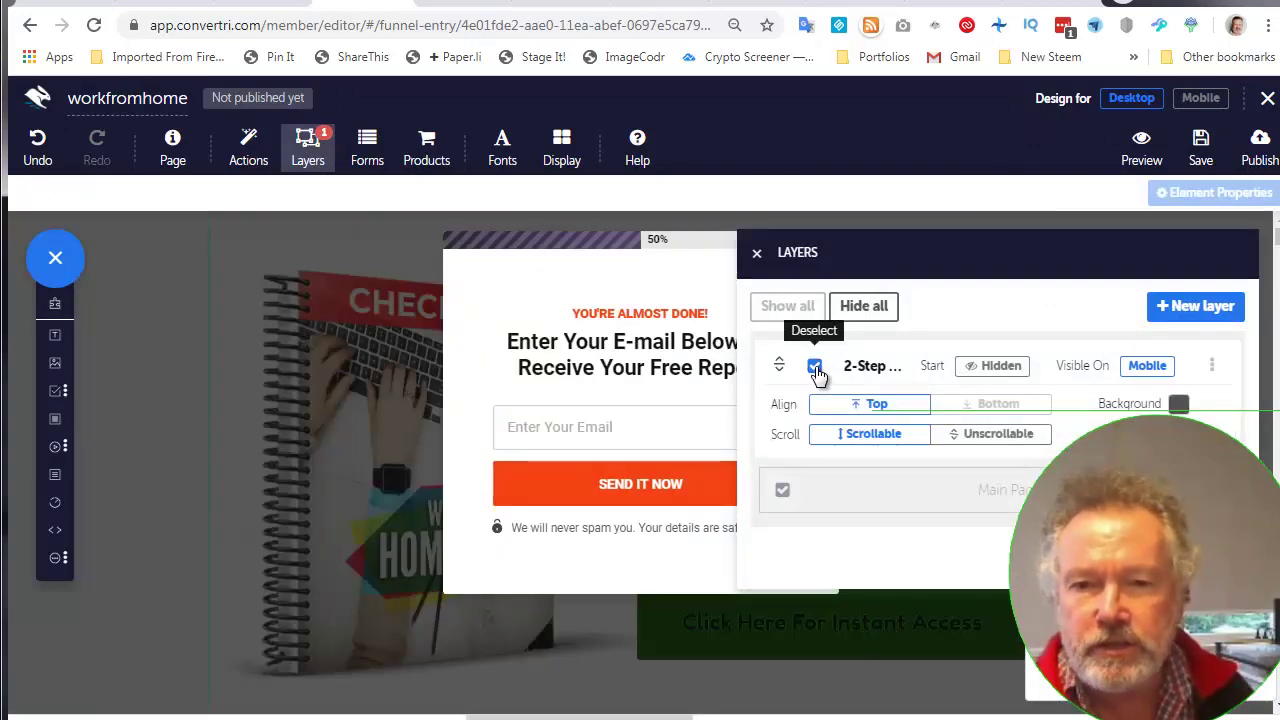
{"action": "left_click", "coordinate": [757, 253]}
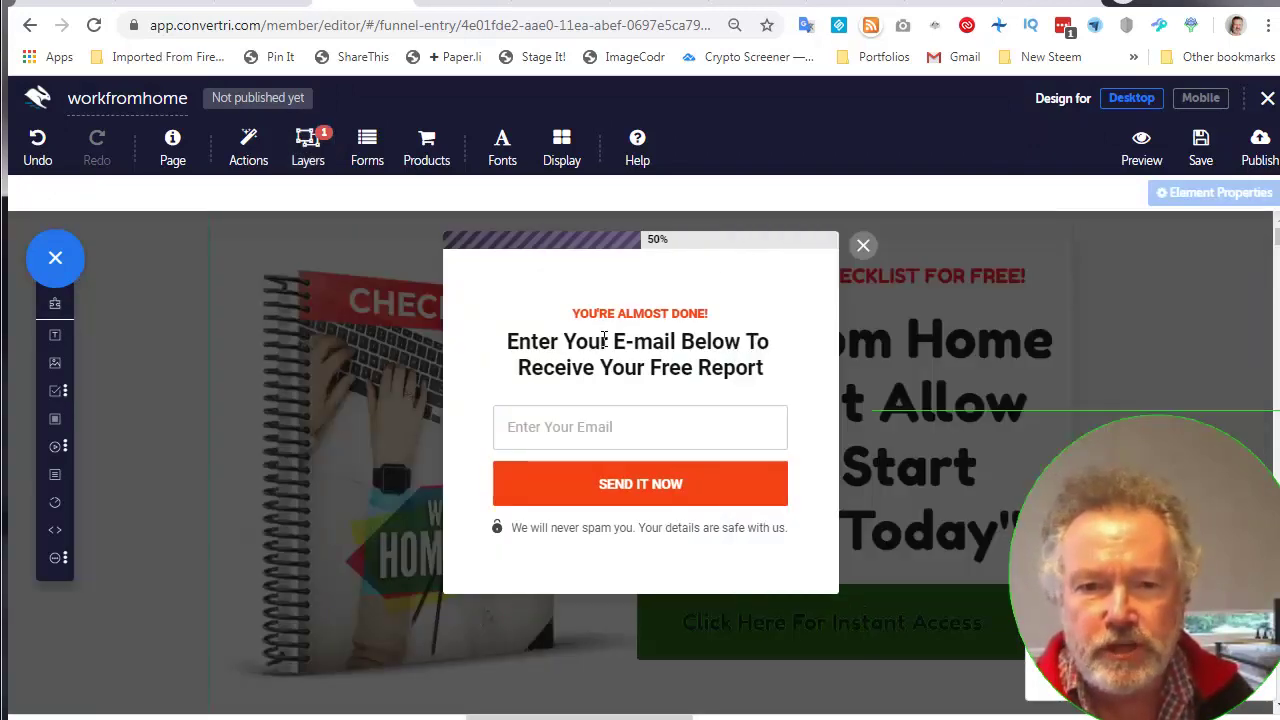
{"action": "left_click", "coordinate": [619, 424]}
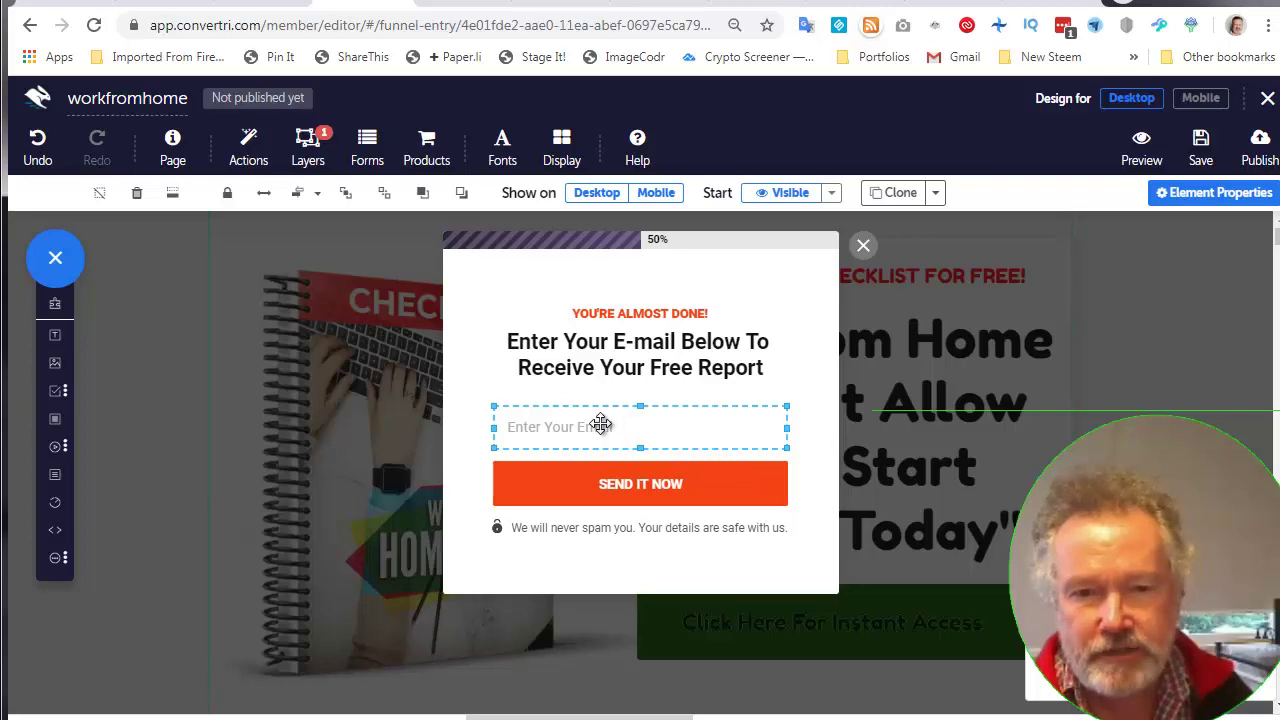
Connect the pop-up form to GetResponse using the workfromhomemc campaign
{"action": "left_click", "coordinate": [367, 150]}
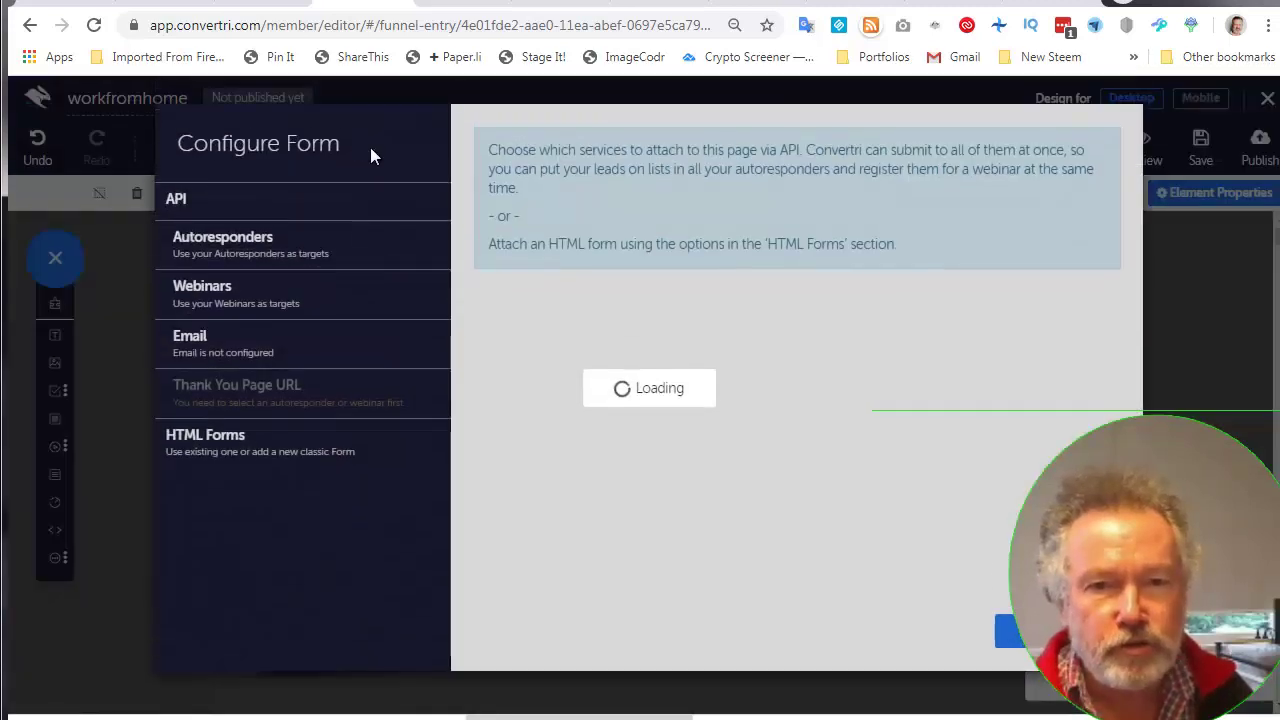
{"action": "left_click", "coordinate": [235, 262]}
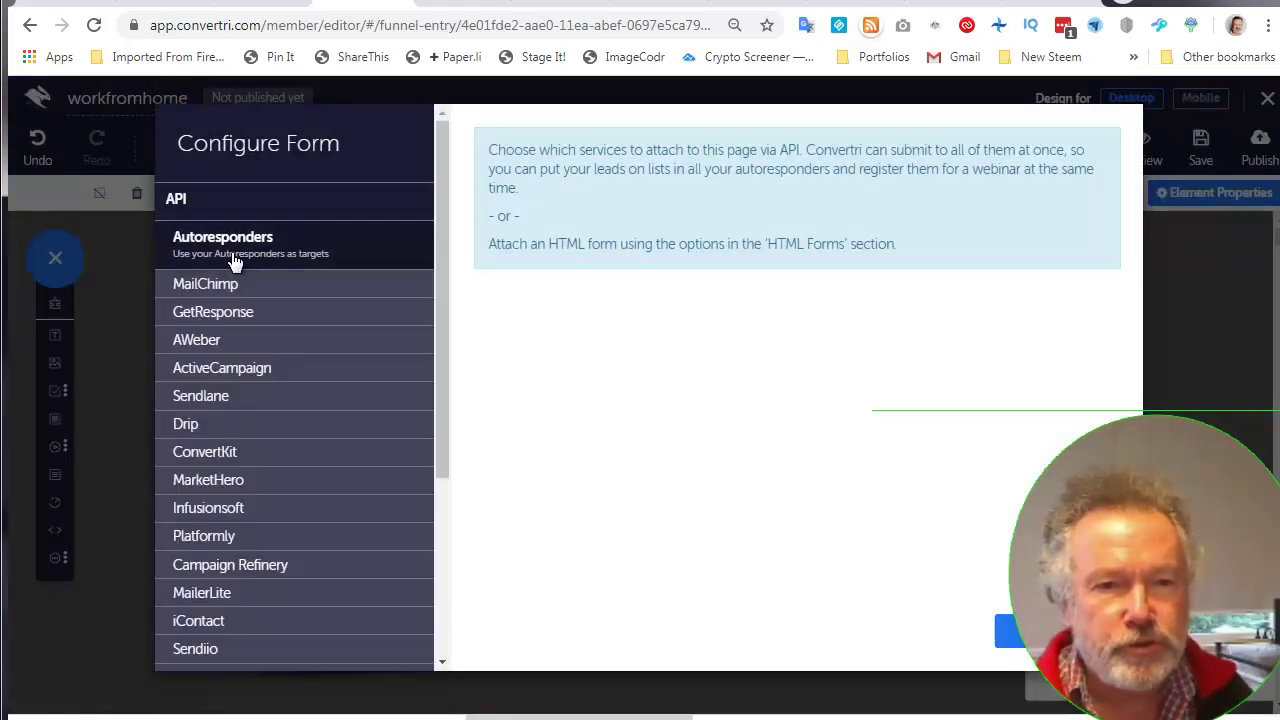
{"action": "left_click", "coordinate": [226, 314]}
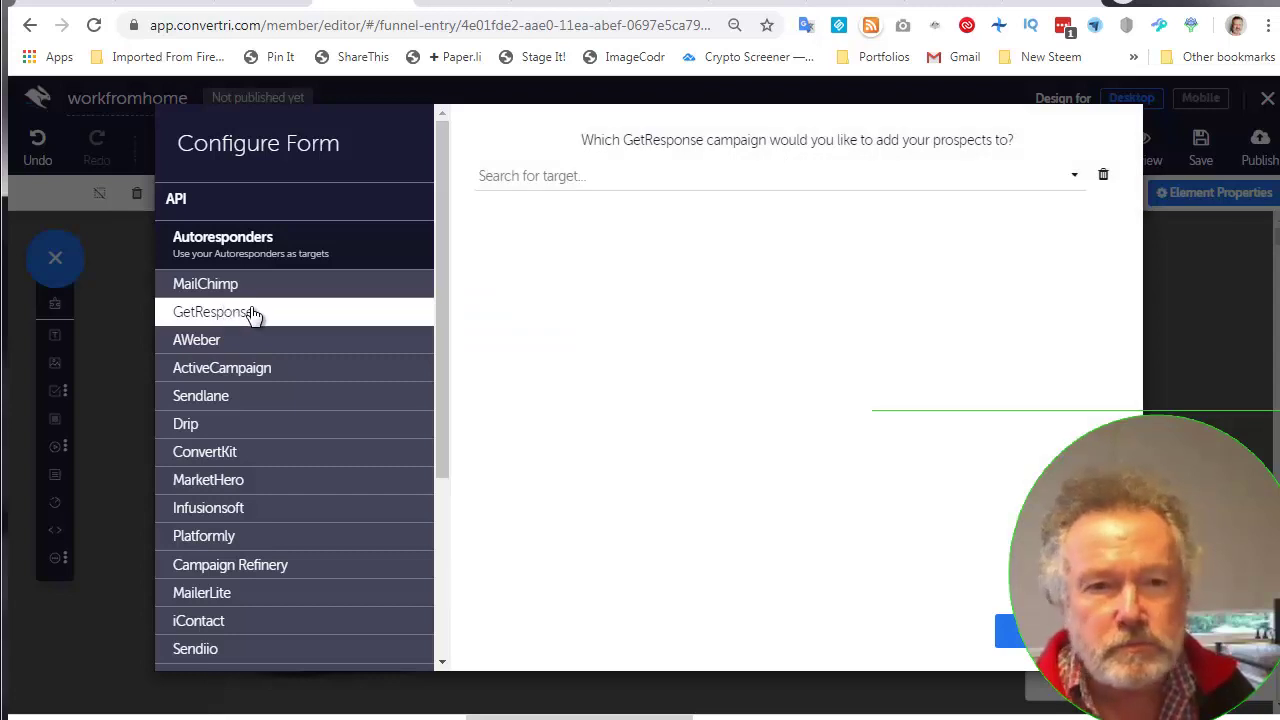
{"action": "left_click", "coordinate": [1070, 177]}
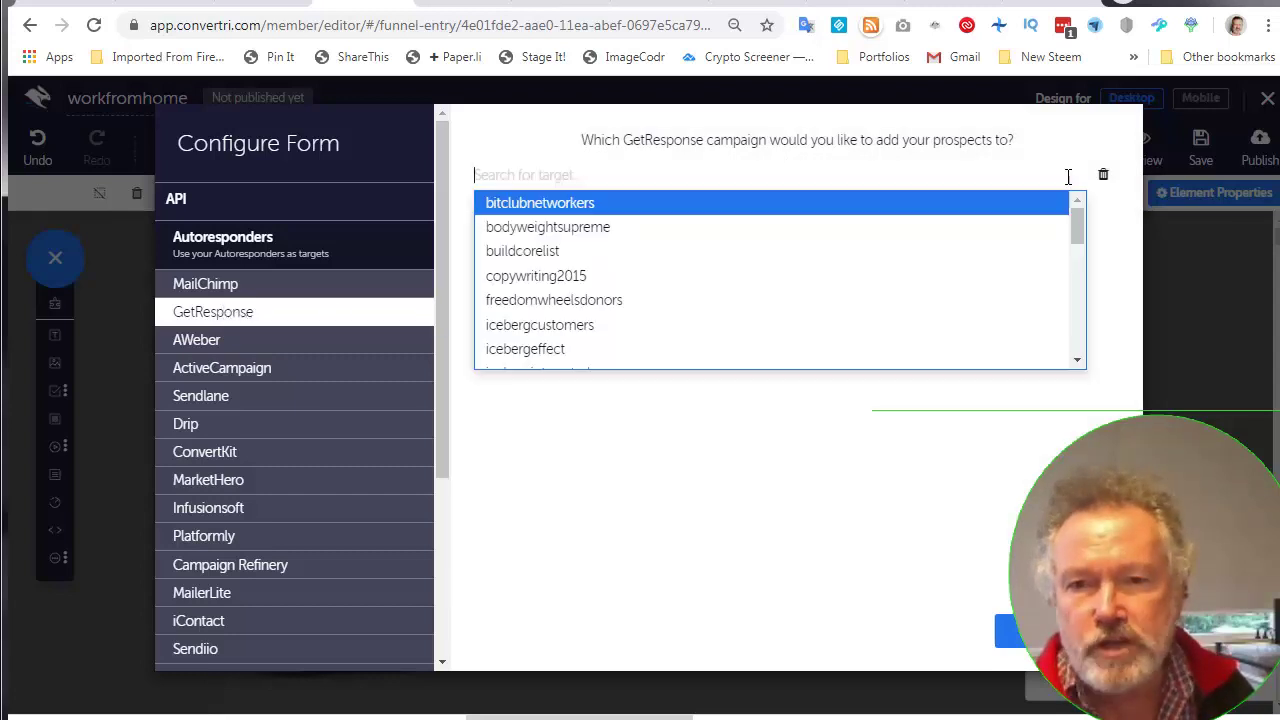
{"action": "scroll", "coordinate": [724, 276], "scroll_direction": "down", "scroll_amount": 5}
{"action": "scroll", "coordinate": [724, 276], "scroll_direction": "down", "scroll_amount": 10}
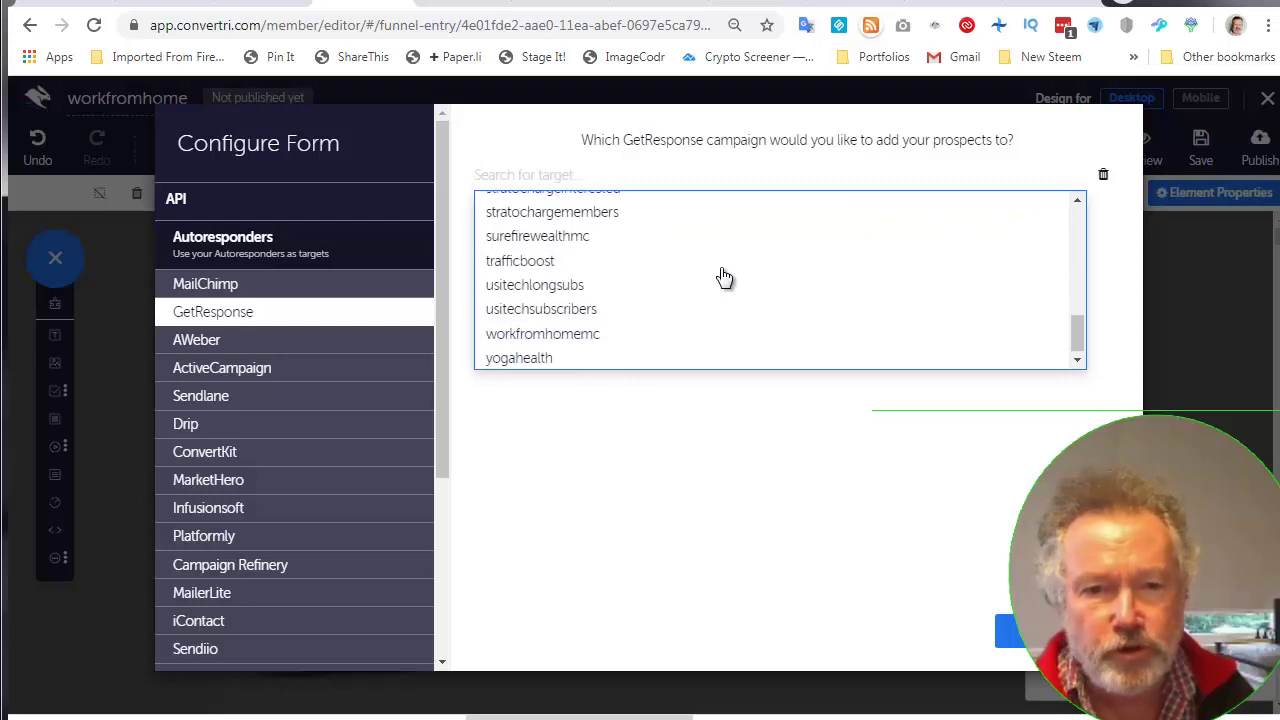
{"action": "left_click", "coordinate": [578, 334]}
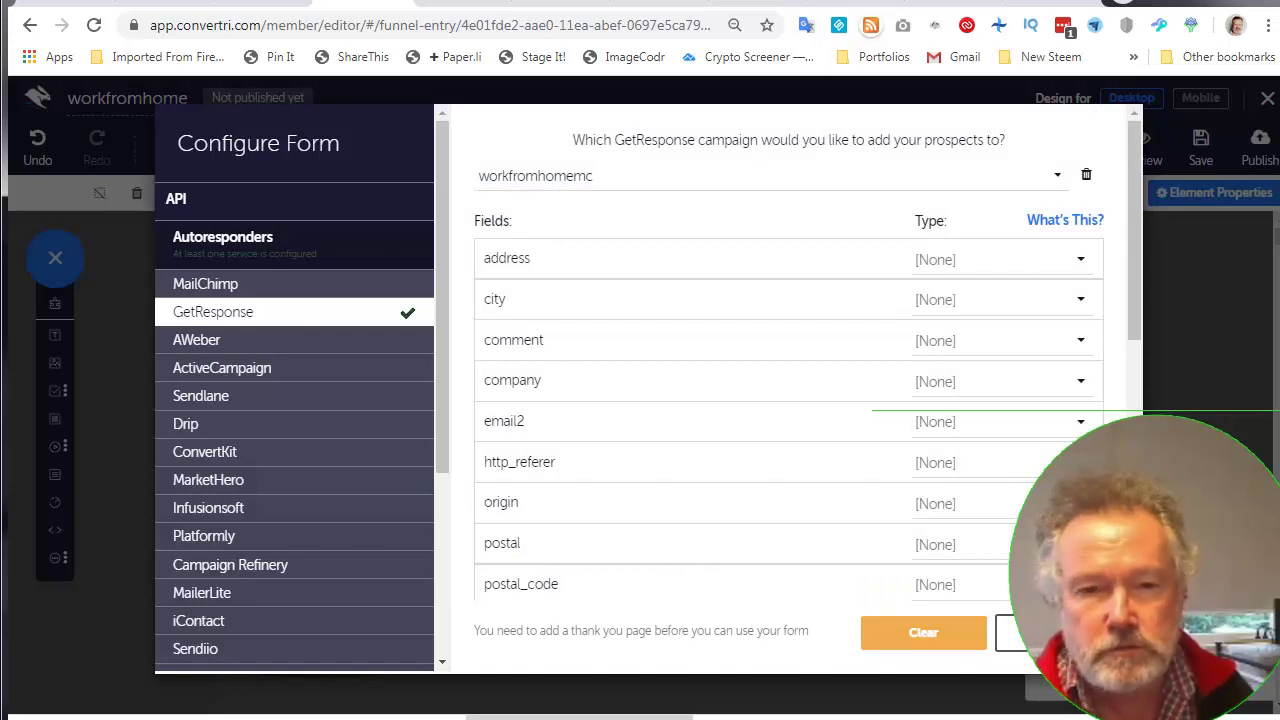
Set the form's Thank You Page URL to the pasted workfromhomethanks link
{"action": "left_click", "coordinate": [1040, 632]}
{"action": "left_click", "coordinate": [573, 257]}
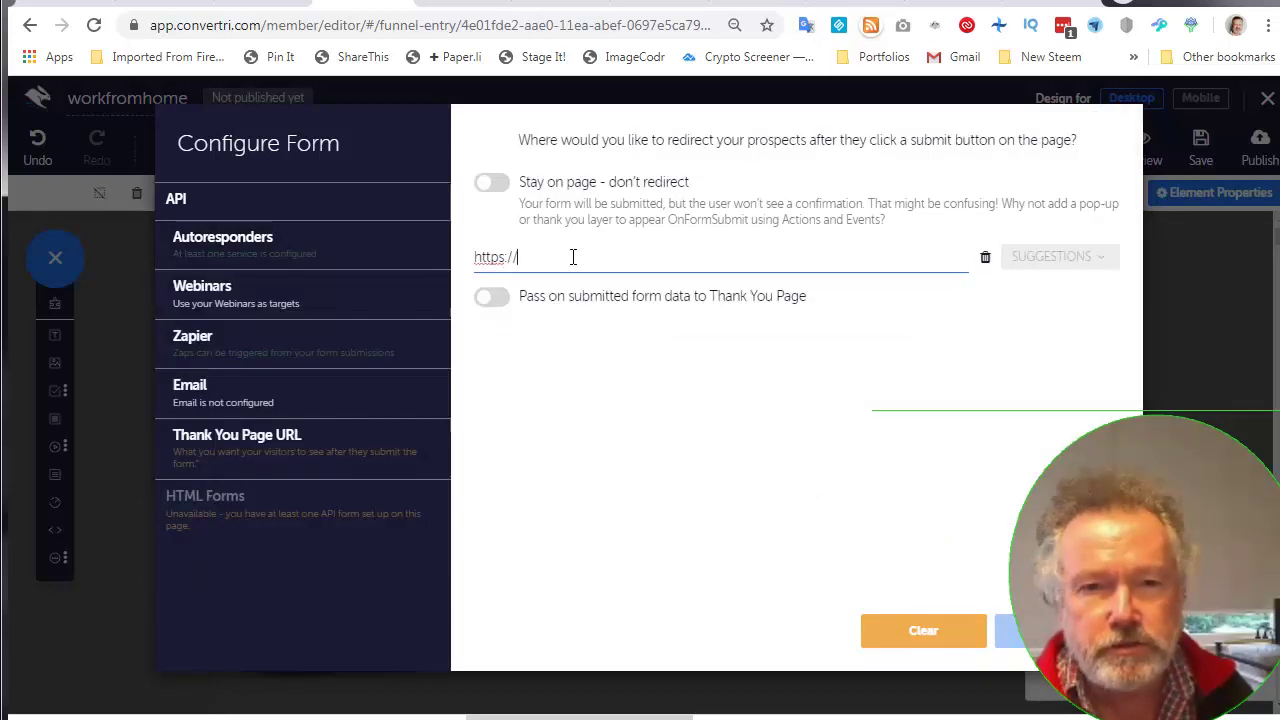
{"action": "key", "text": "ctrl+a"}
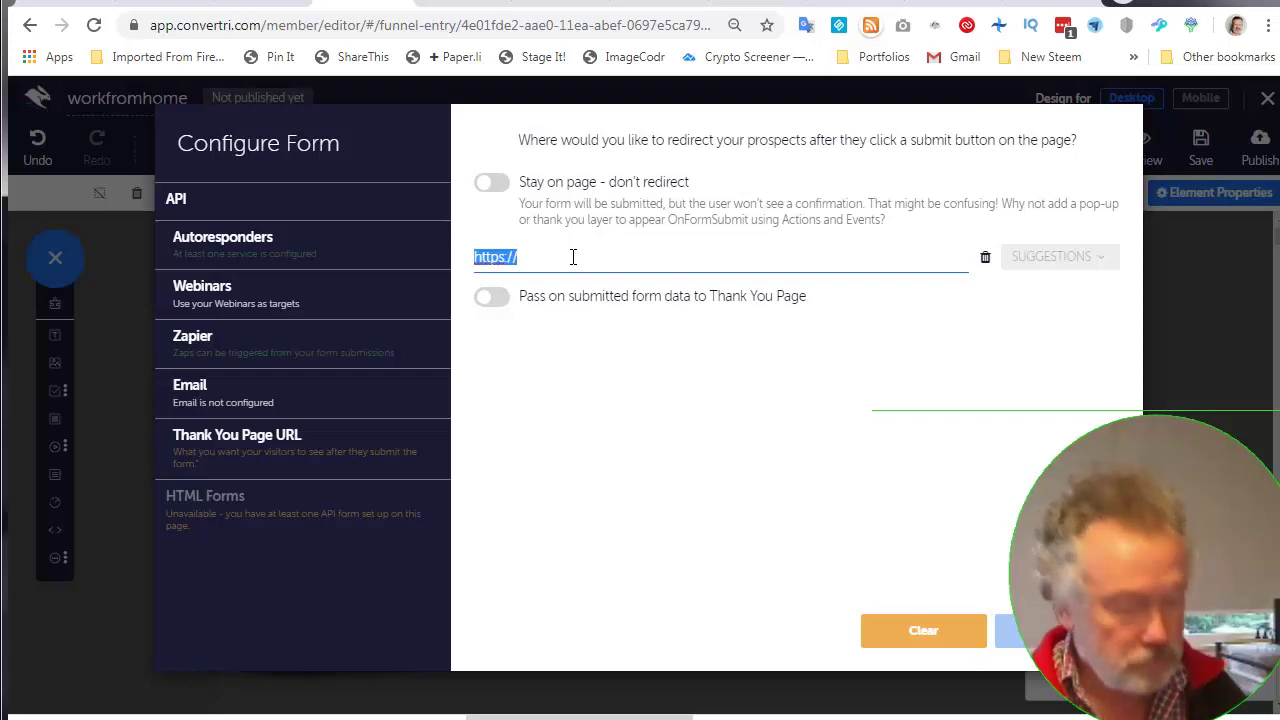
{"action": "type", "text": "https://quicksecrets.convertri.com/workfromhomethanks"}
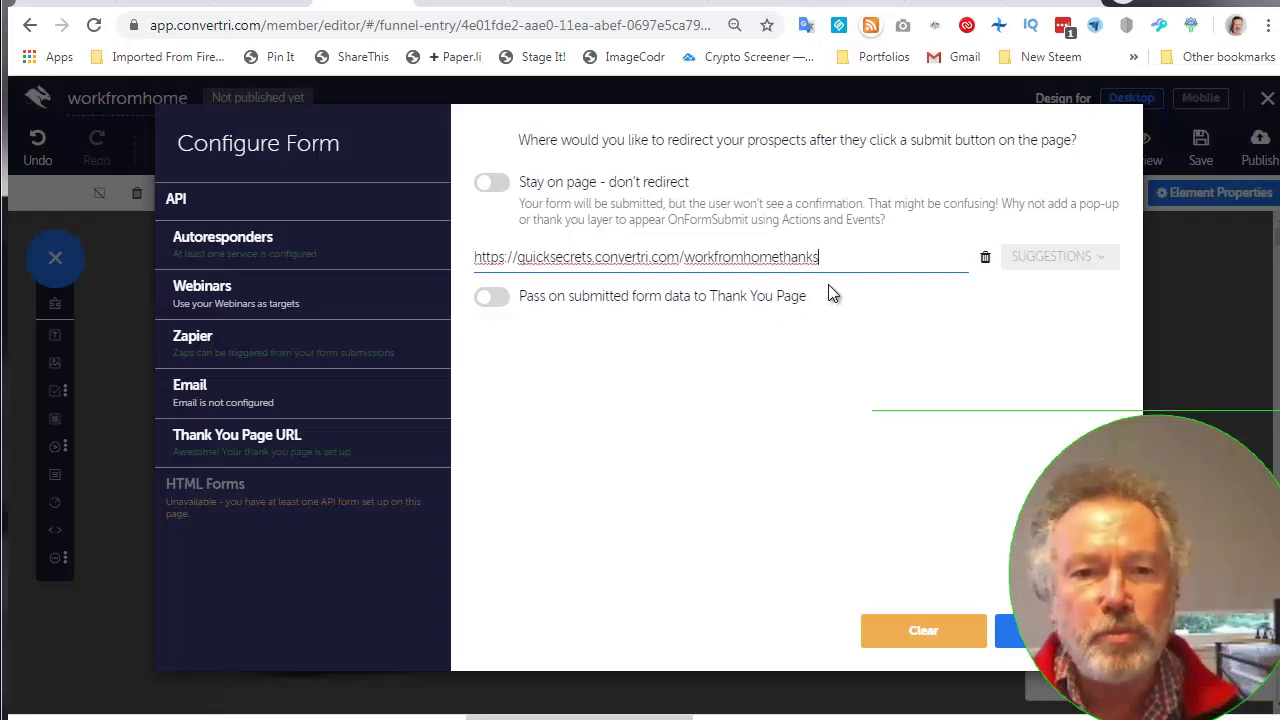
{"action": "left_click", "coordinate": [1005, 630]}
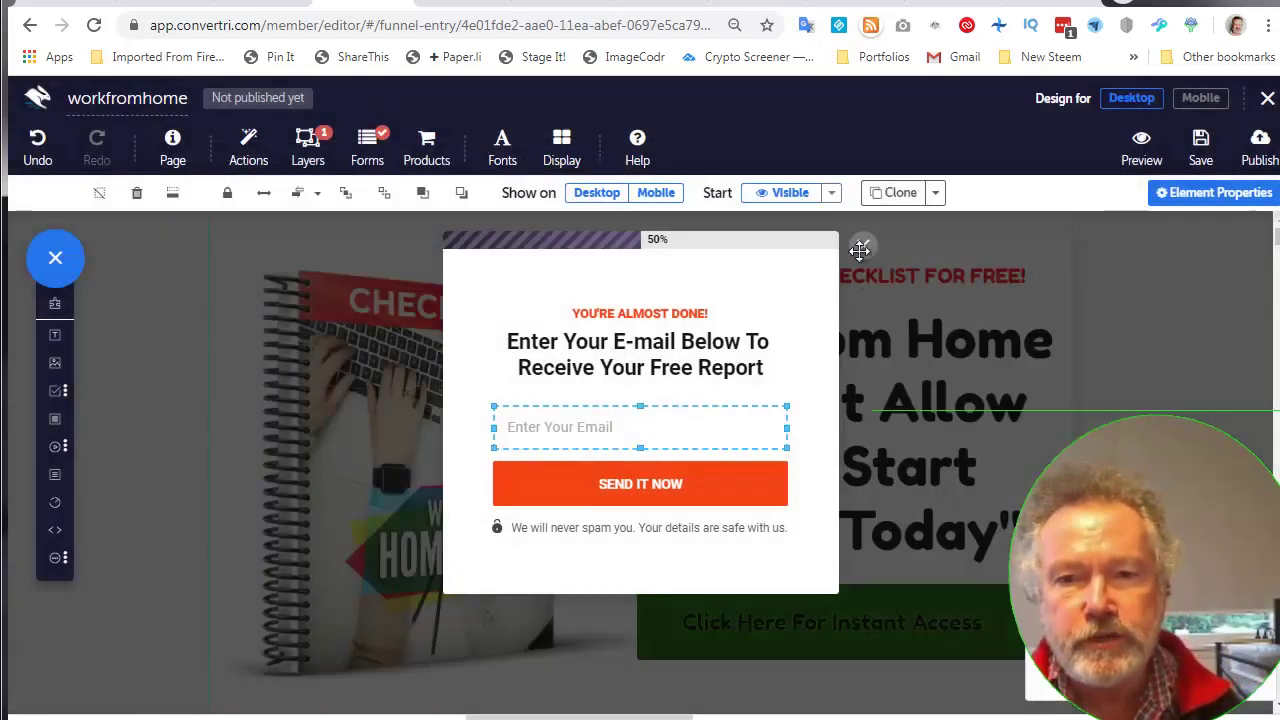
Hide the 2-Step pop-up layer and save the workfromhome page
{"action": "left_click", "coordinate": [1201, 160]}
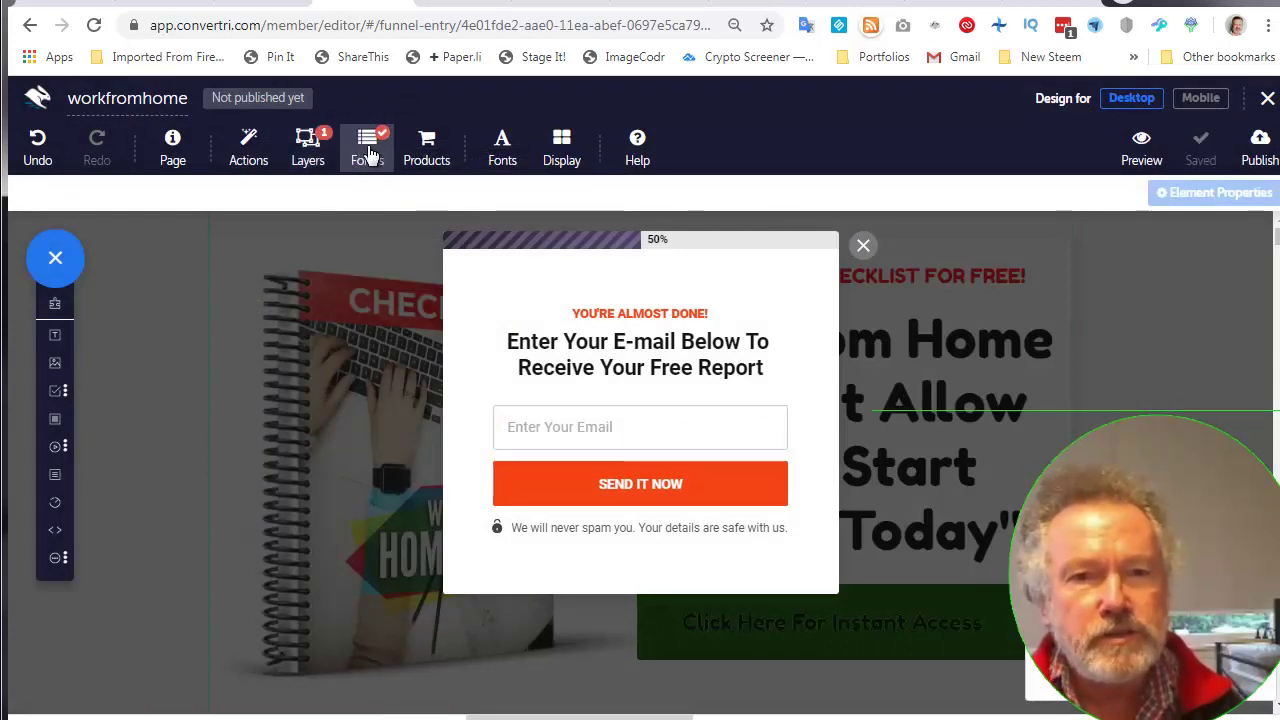
{"action": "left_click", "coordinate": [305, 150]}
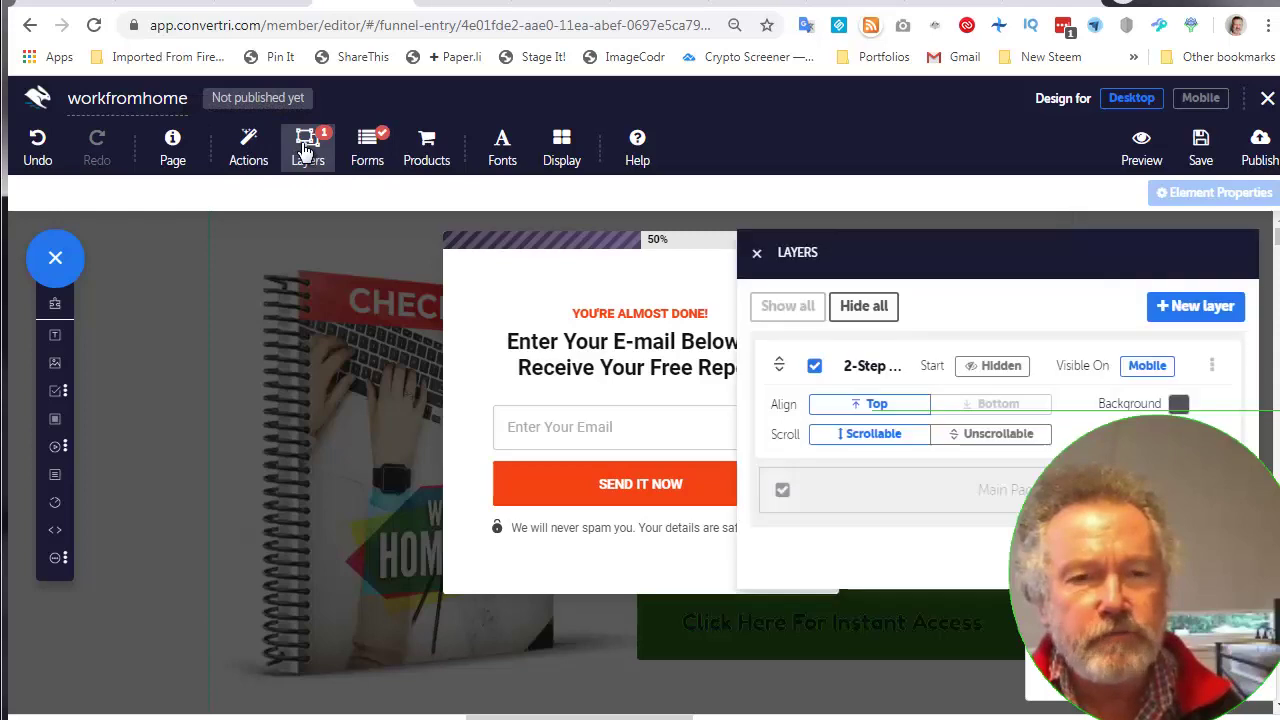
{"action": "left_click", "coordinate": [814, 365]}
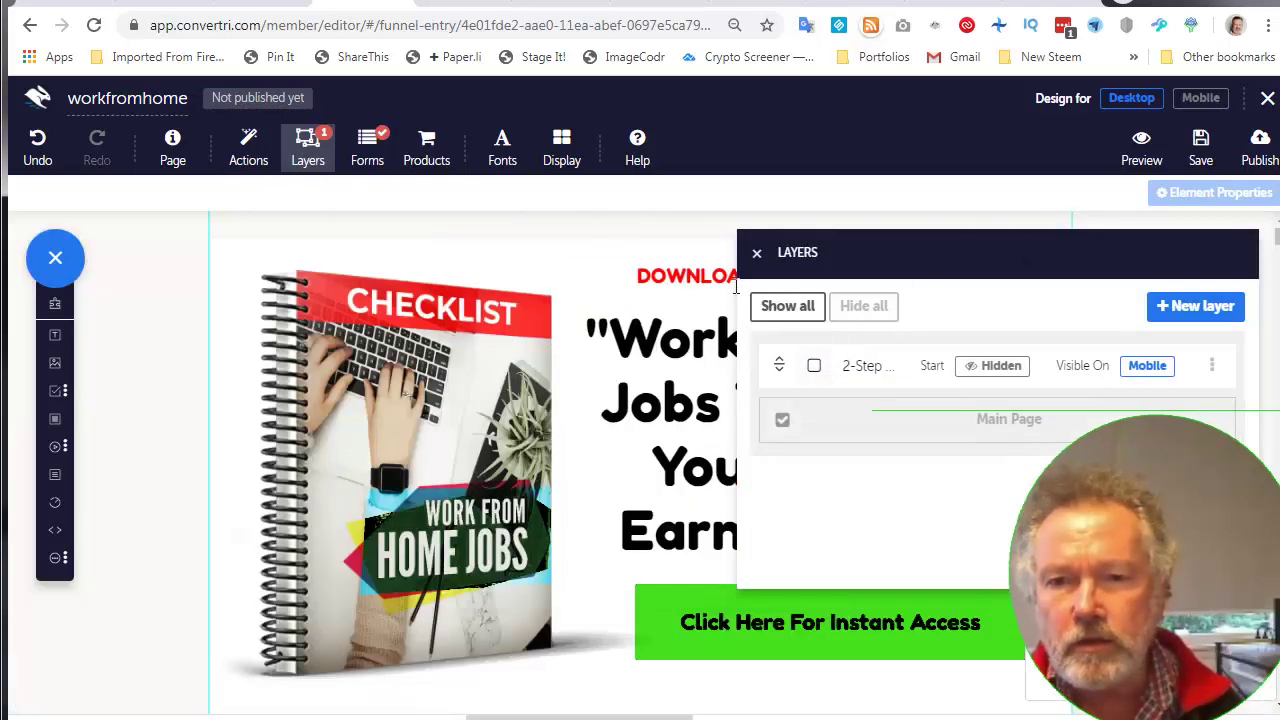
{"action": "left_click", "coordinate": [757, 253]}
{"action": "left_click", "coordinate": [1205, 150]}
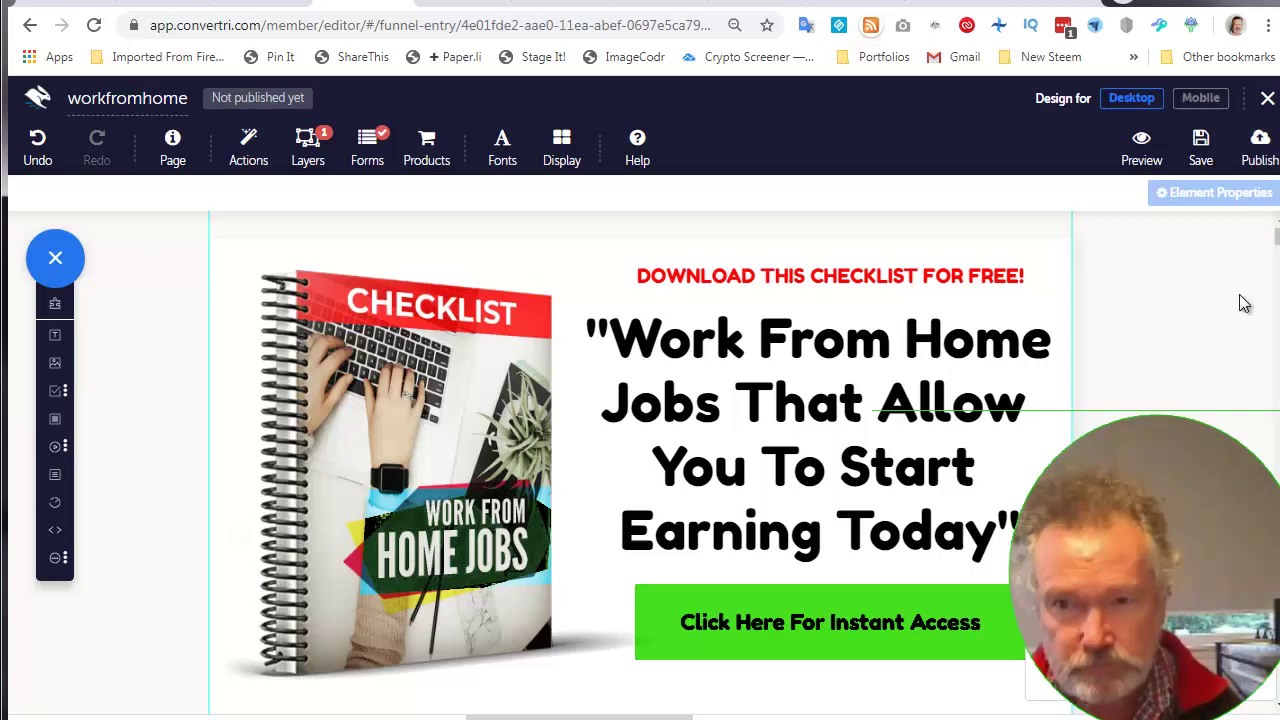
Preview the page, confirm the green access button opens the pop-up, then exit preview
{"action": "left_click", "coordinate": [821, 448]}
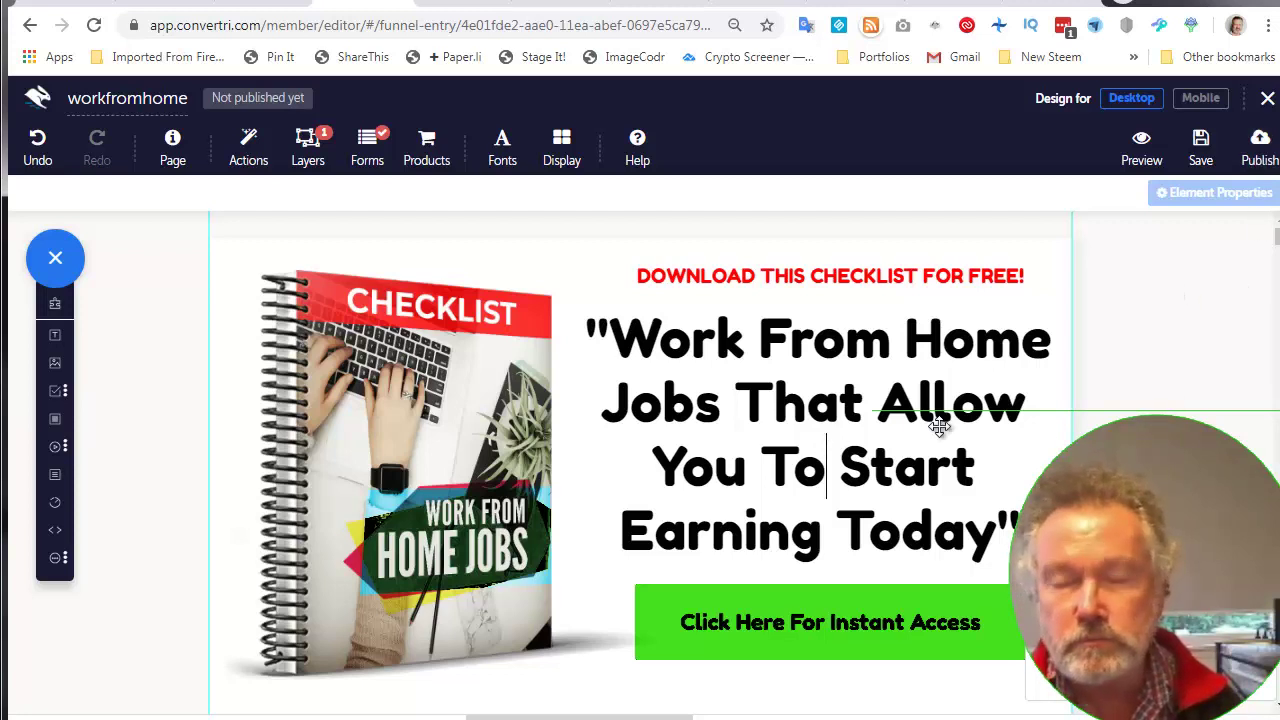
{"action": "left_click", "coordinate": [1143, 145]}
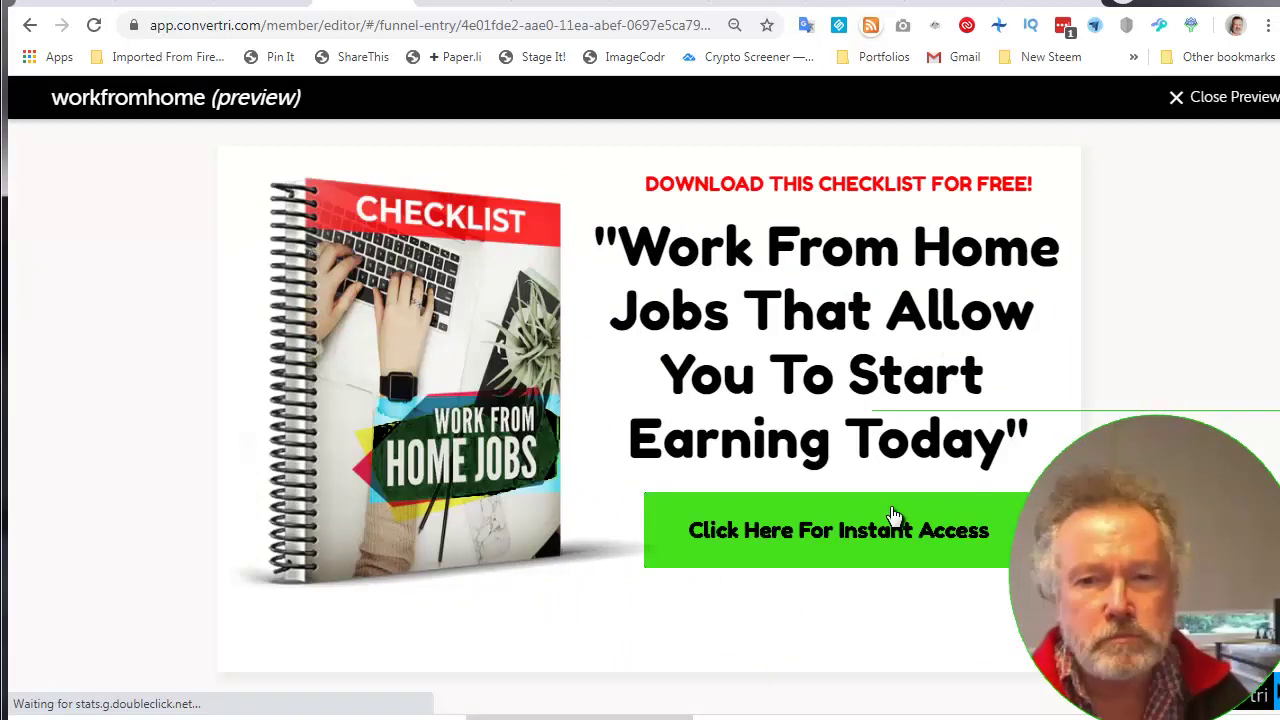
{"action": "left_click", "coordinate": [878, 532]}
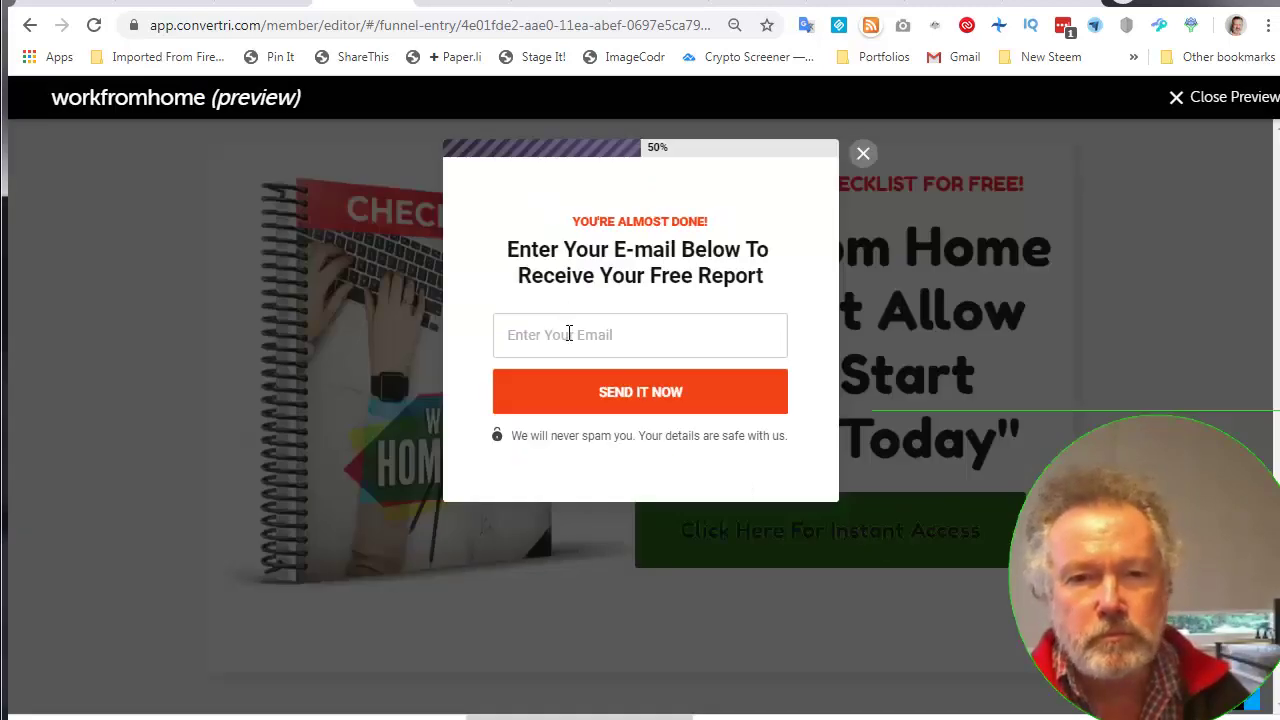
{"action": "left_click", "coordinate": [863, 156]}
{"action": "left_click", "coordinate": [1222, 97]}
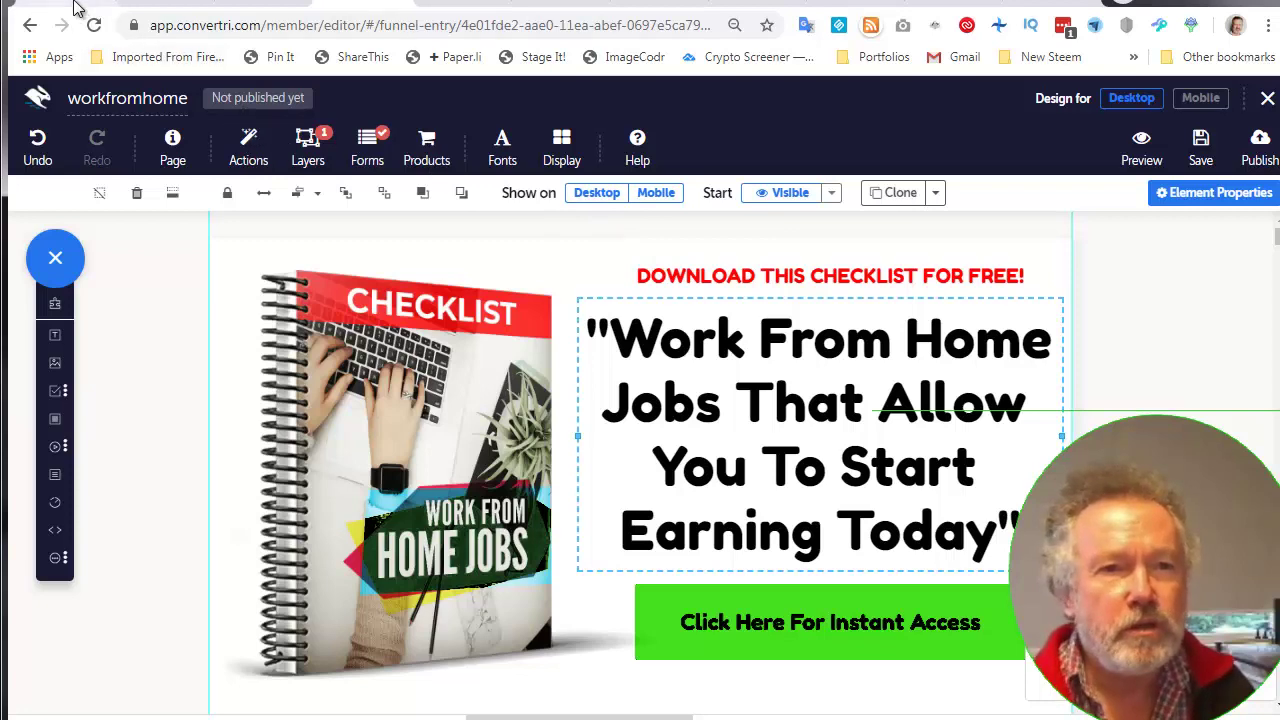
Browse the How To Setup Your Funnels lessons, then bring up the AffiliateMarketingMasteryAllFiles folder
{"action": "left_click", "coordinate": [162, 4]}
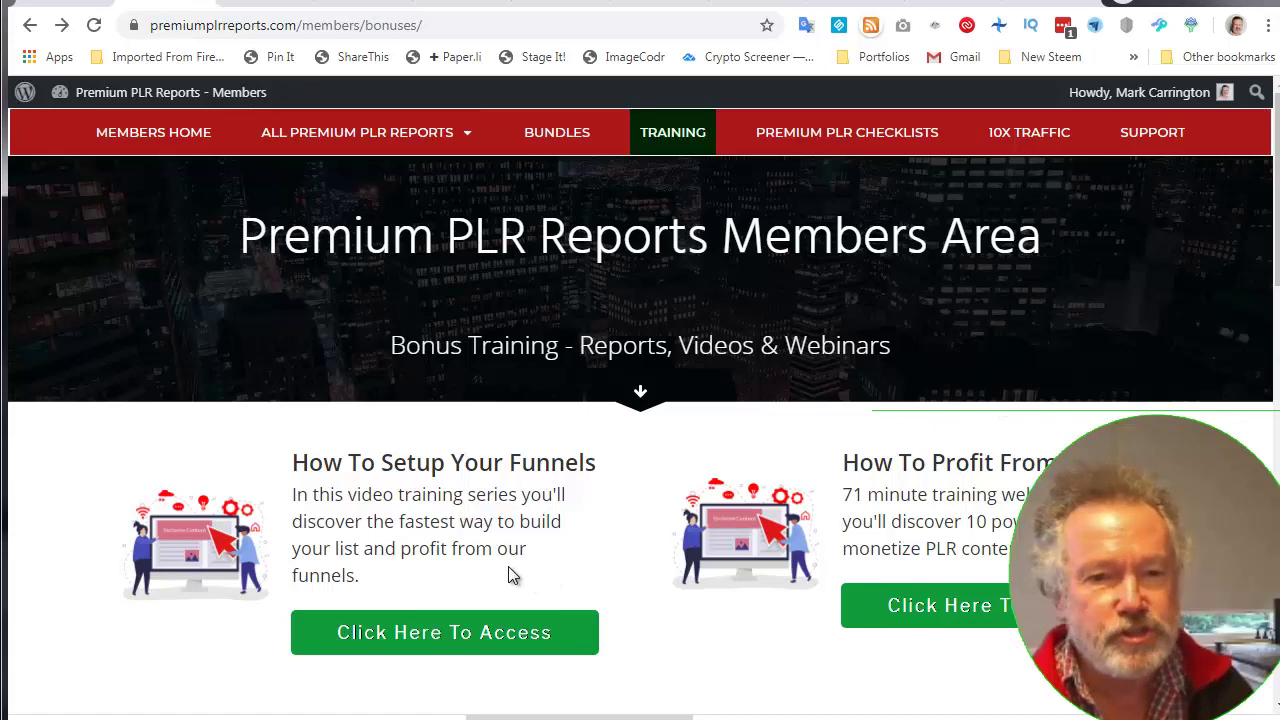
{"action": "left_click", "coordinate": [491, 632]}
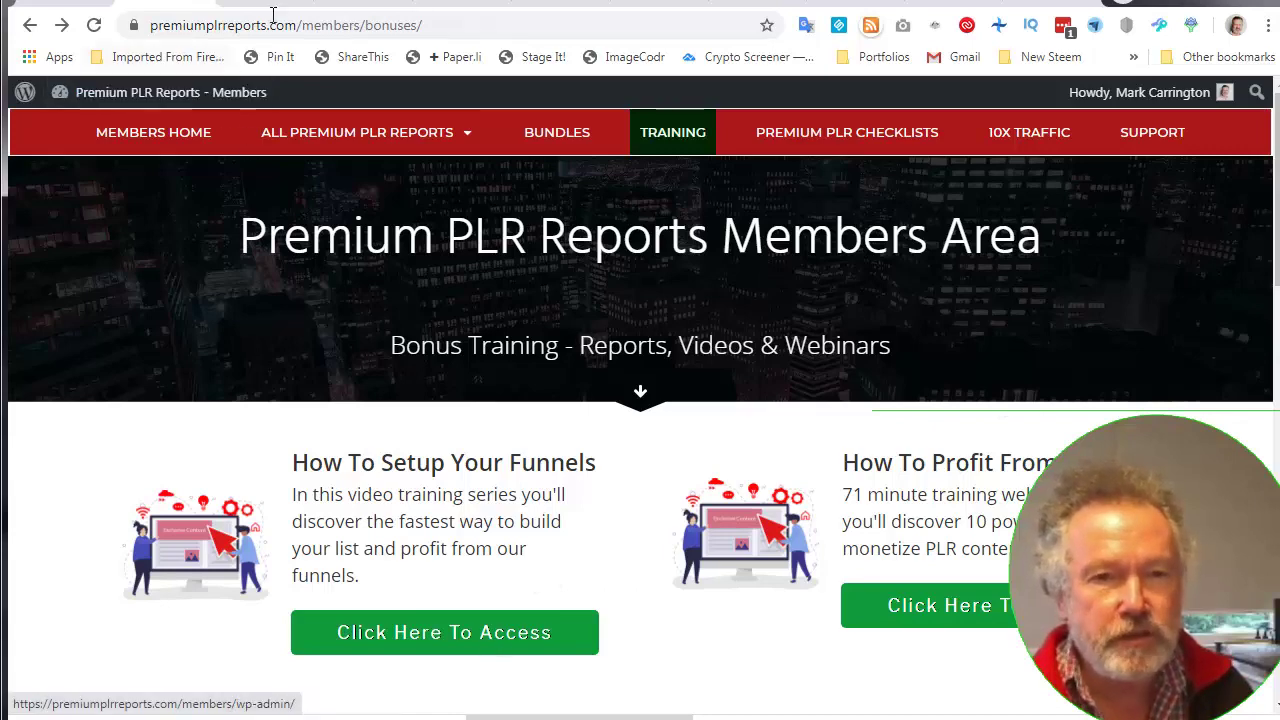
{"action": "scroll", "coordinate": [697, 592], "scroll_direction": "down", "scroll_amount": 3}
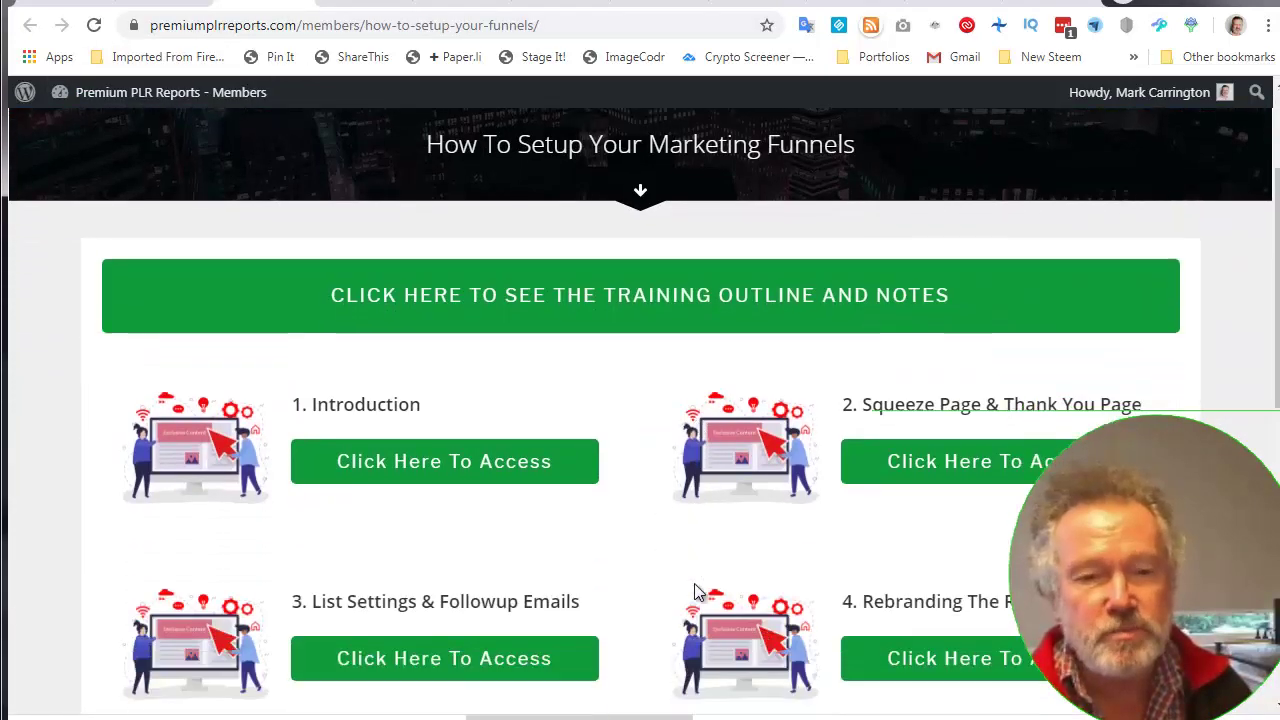
{"action": "scroll", "coordinate": [697, 592], "scroll_direction": "down", "scroll_amount": 1}
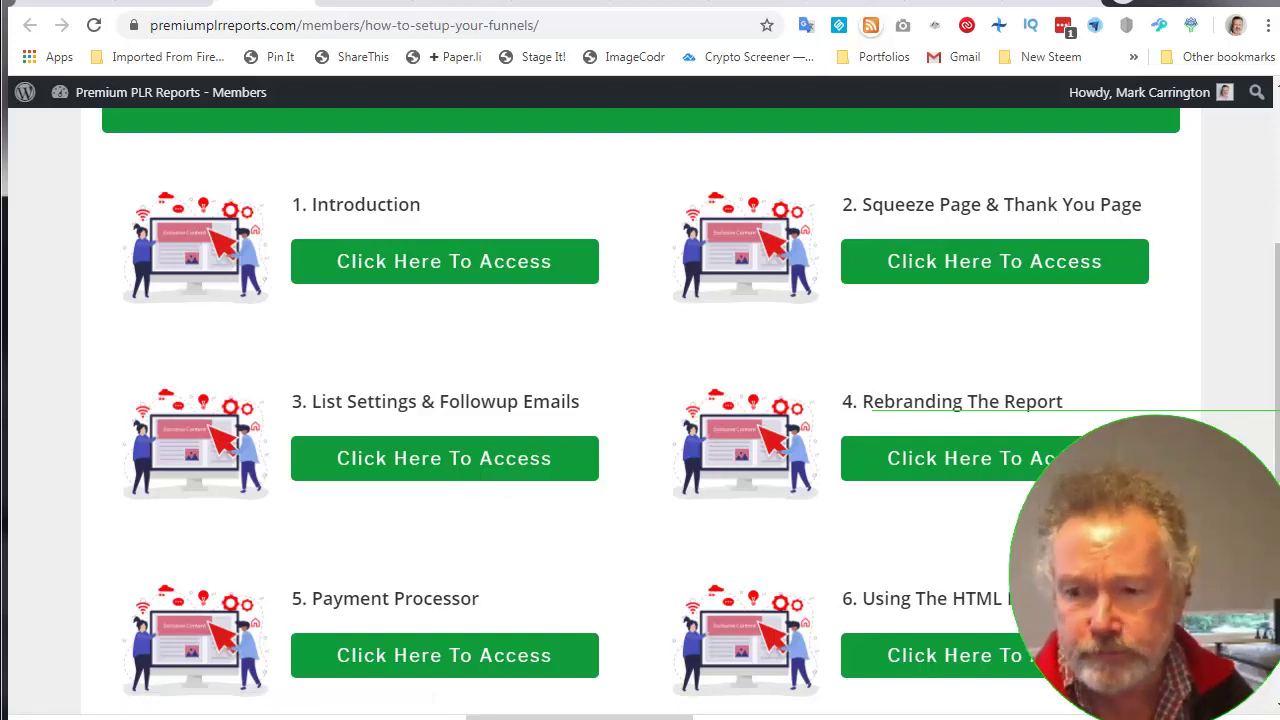
{"action": "key", "text": "alt+Tab"}
Open Module-10-Promotion-Emails and the 1.Promotion Content For Free Giveaway email in Notepad
{"action": "left_click", "coordinate": [636, 396]}
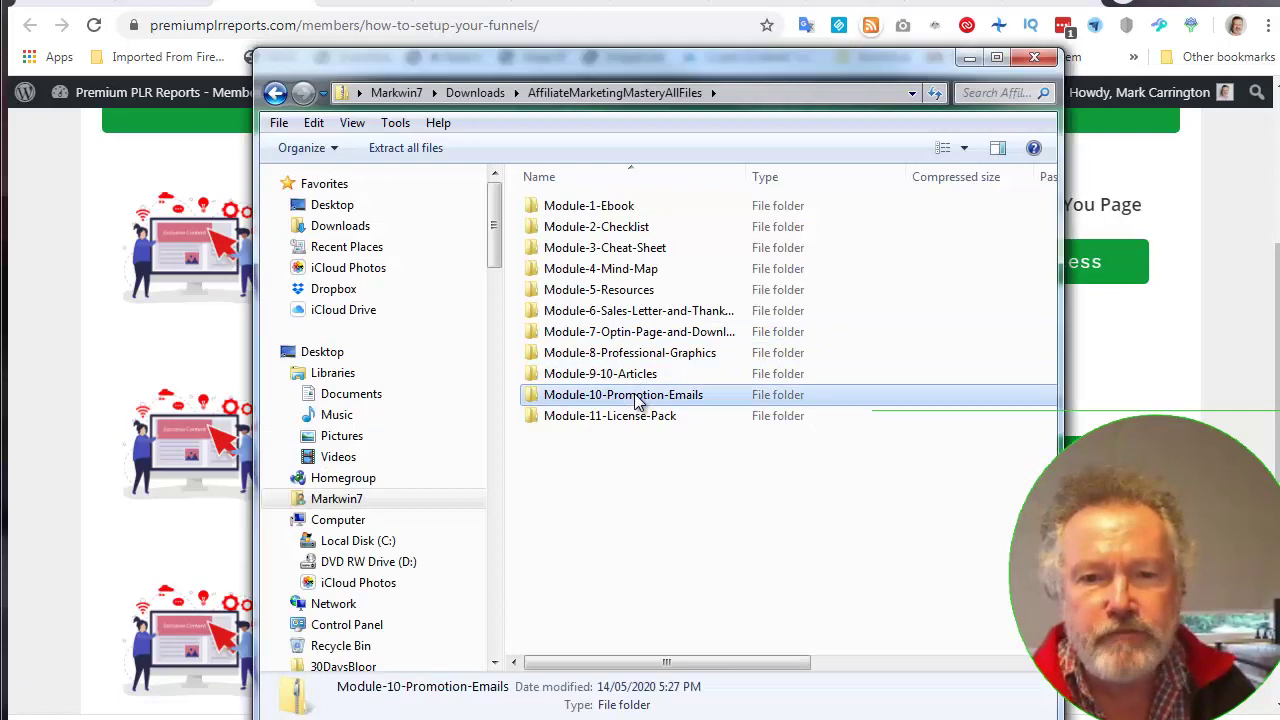
{"action": "double_click", "coordinate": [636, 396]}
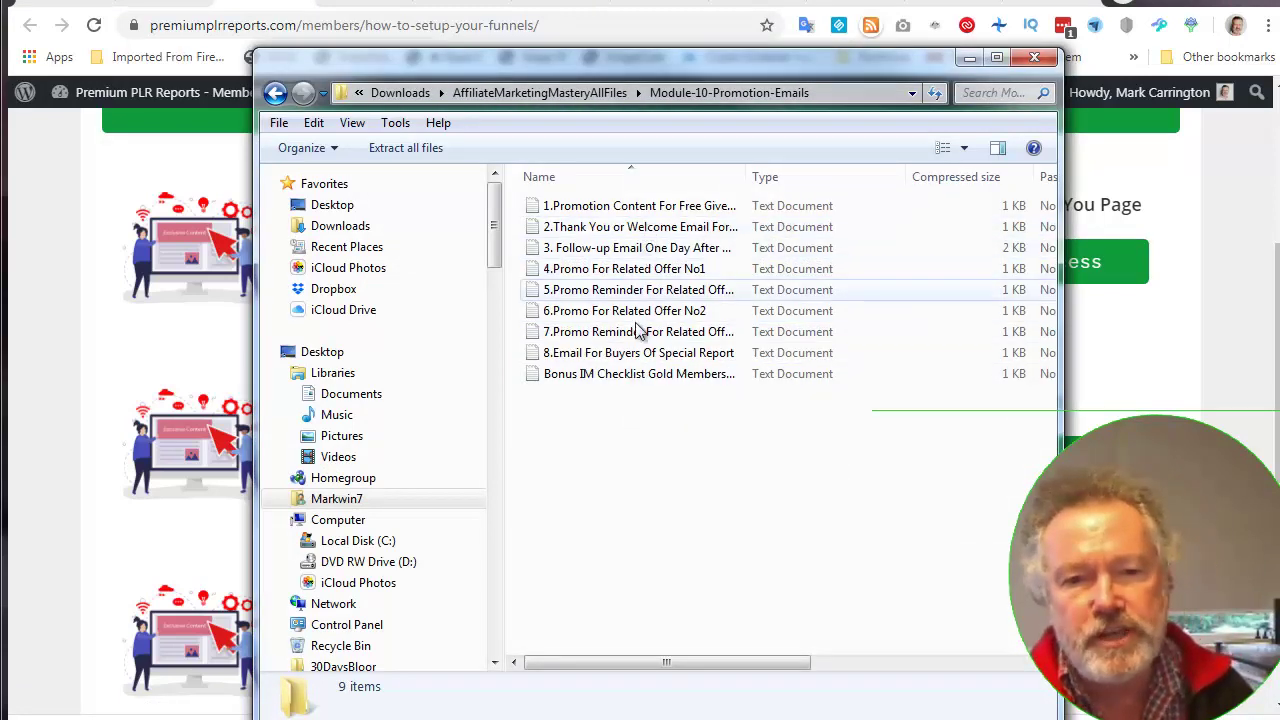
{"action": "double_click", "coordinate": [618, 210]}
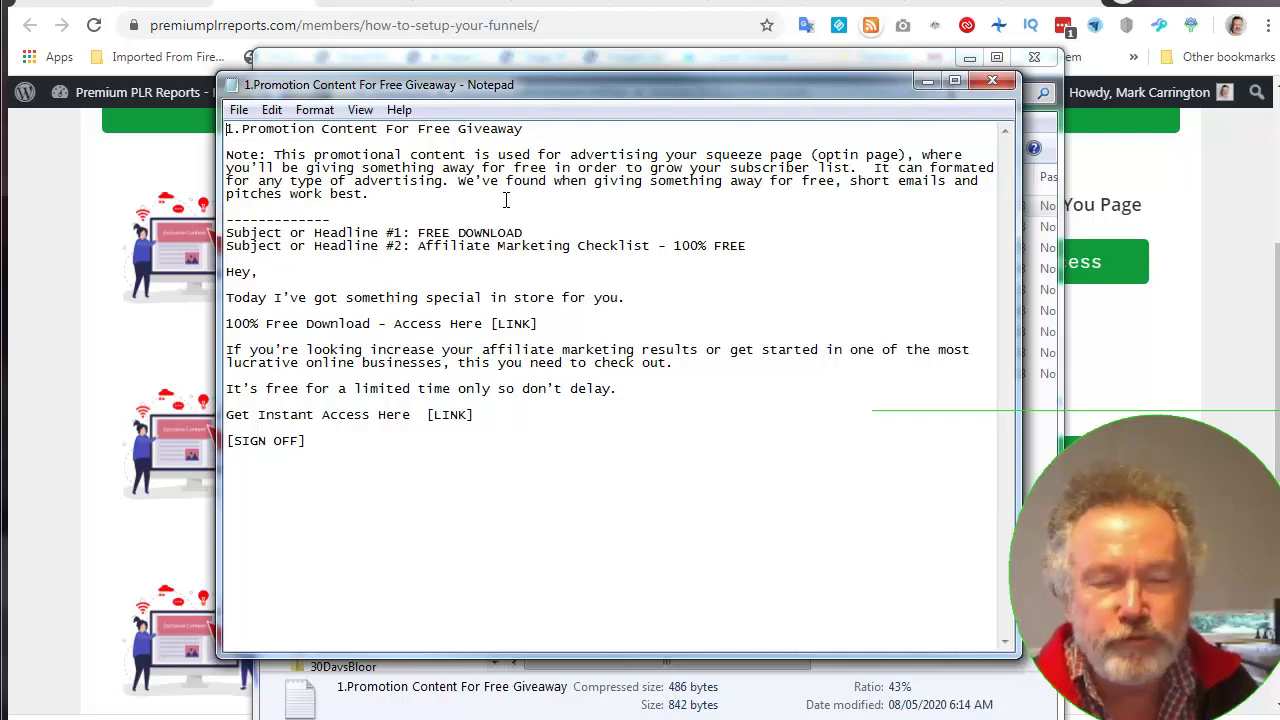
Read the Thank You welcome email and 4.Promo For Related Offer No1, then close Notepad
{"action": "left_click", "coordinate": [992, 80]}
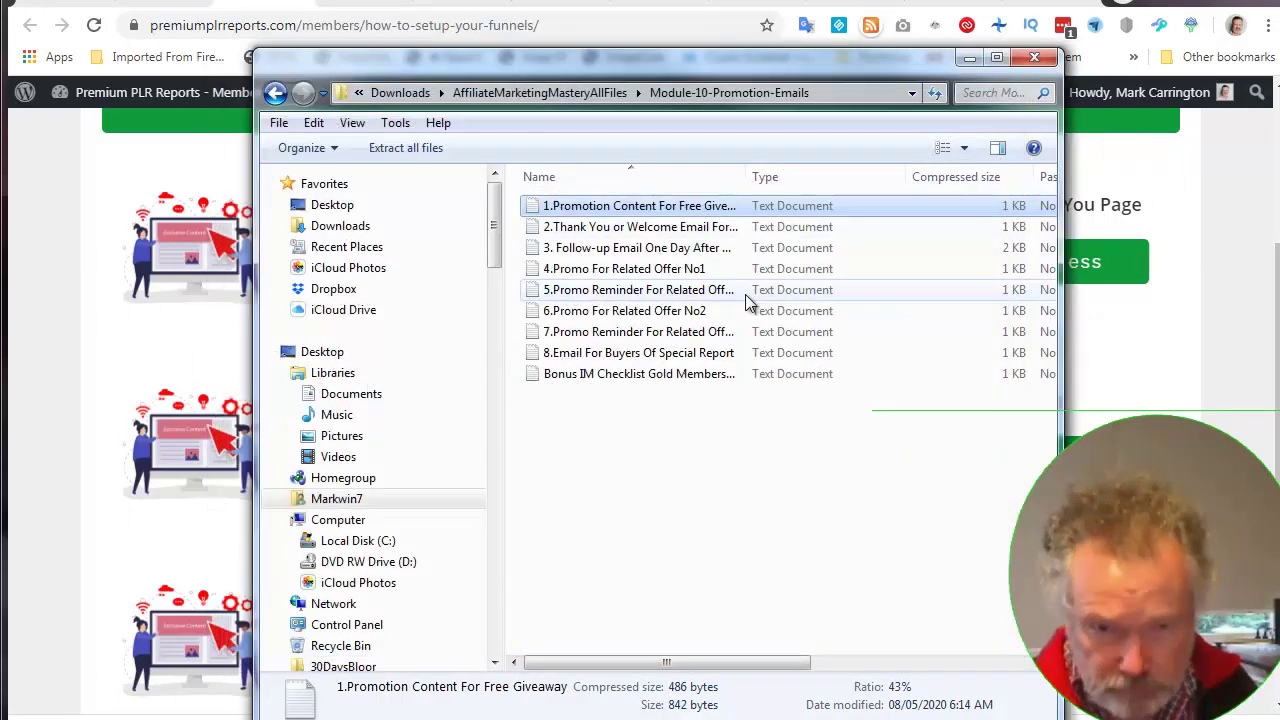
{"action": "double_click", "coordinate": [623, 227]}
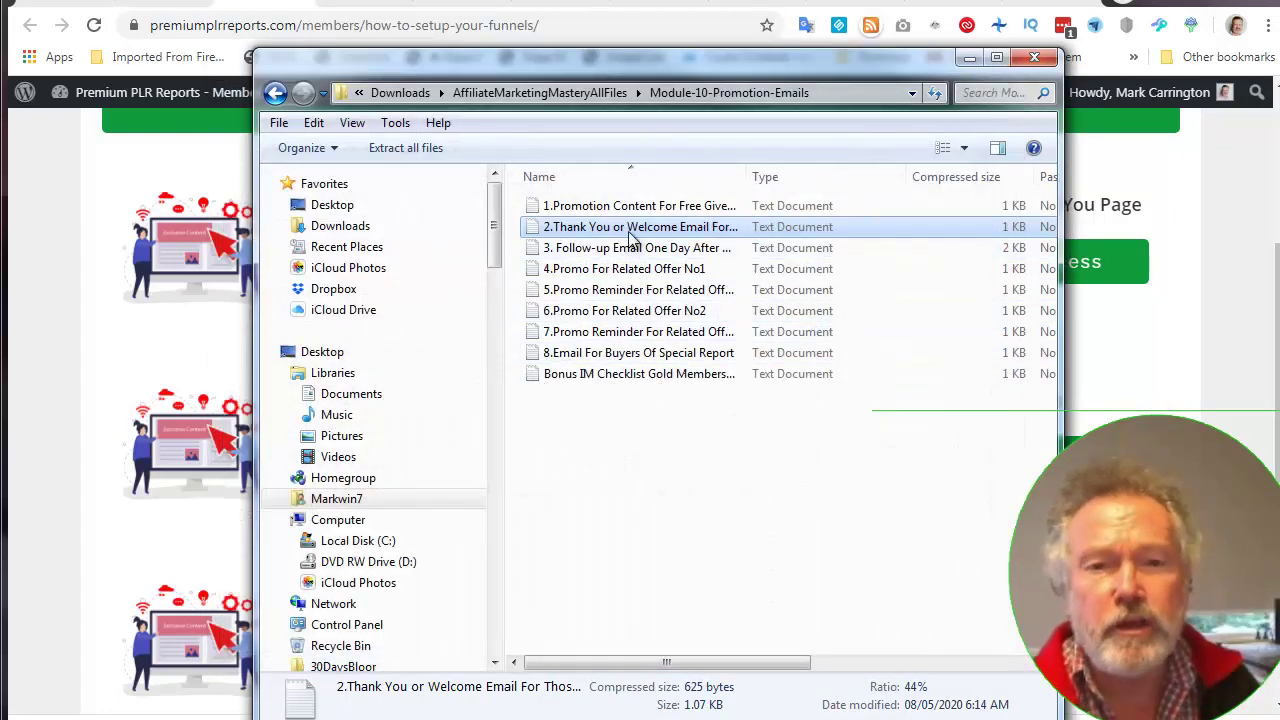
{"action": "left_click", "coordinate": [620, 258]}
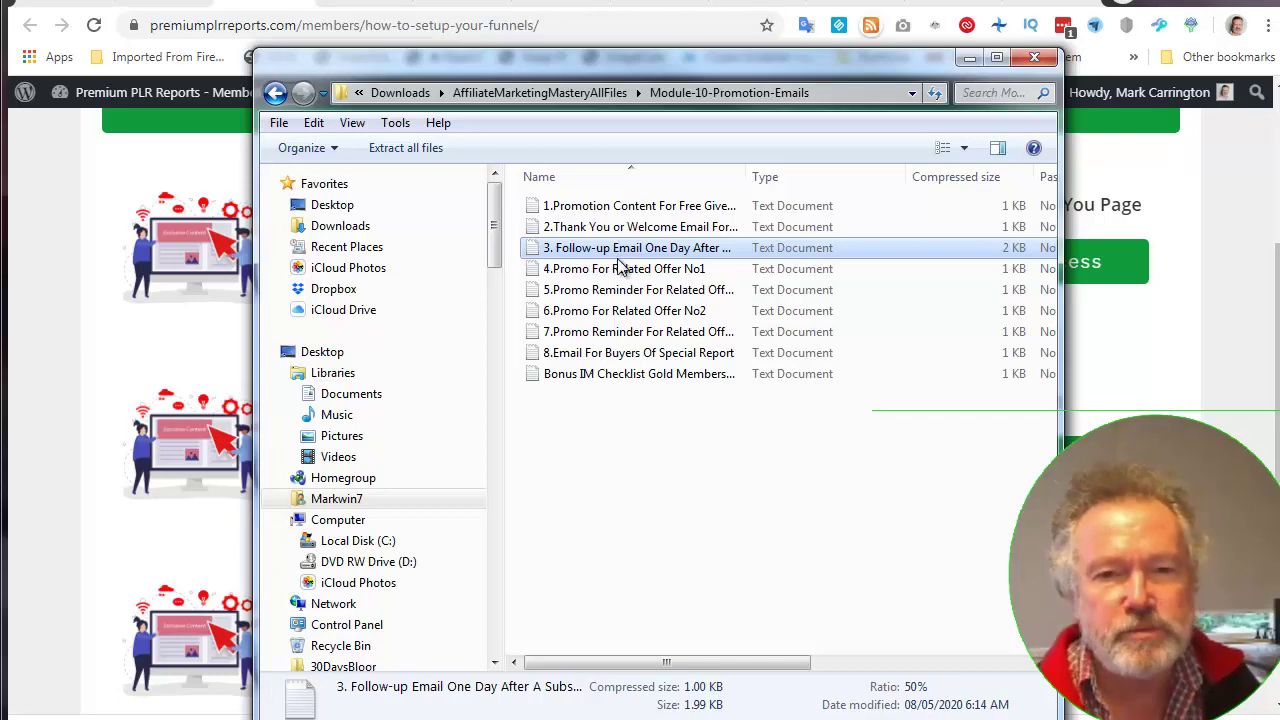
{"action": "left_click", "coordinate": [622, 270]}
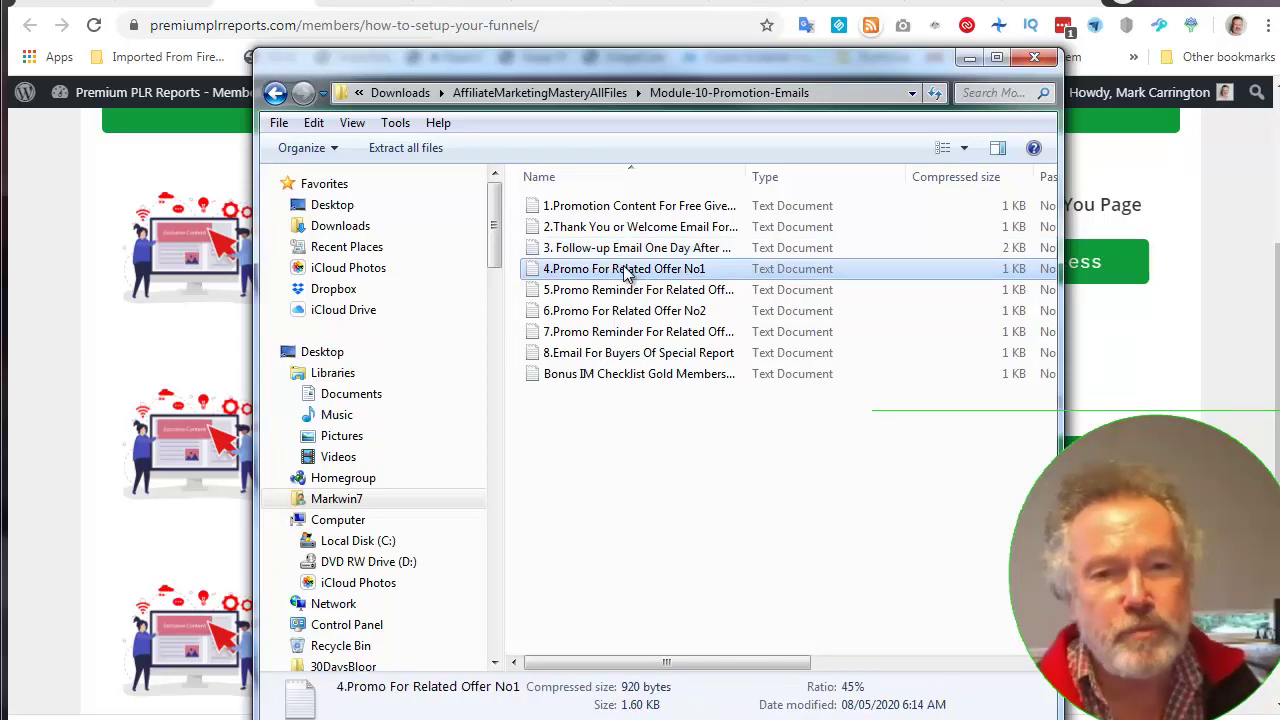
{"action": "double_click", "coordinate": [625, 270]}
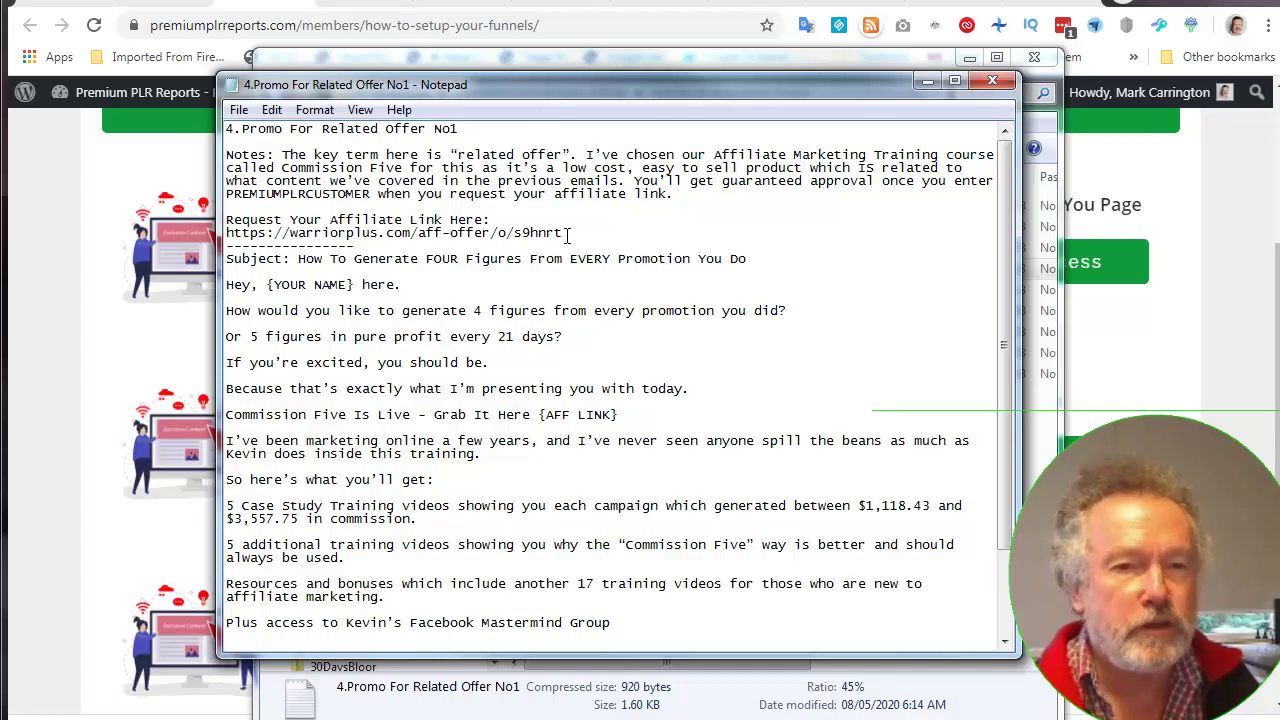
{"action": "left_click", "coordinate": [992, 80]}
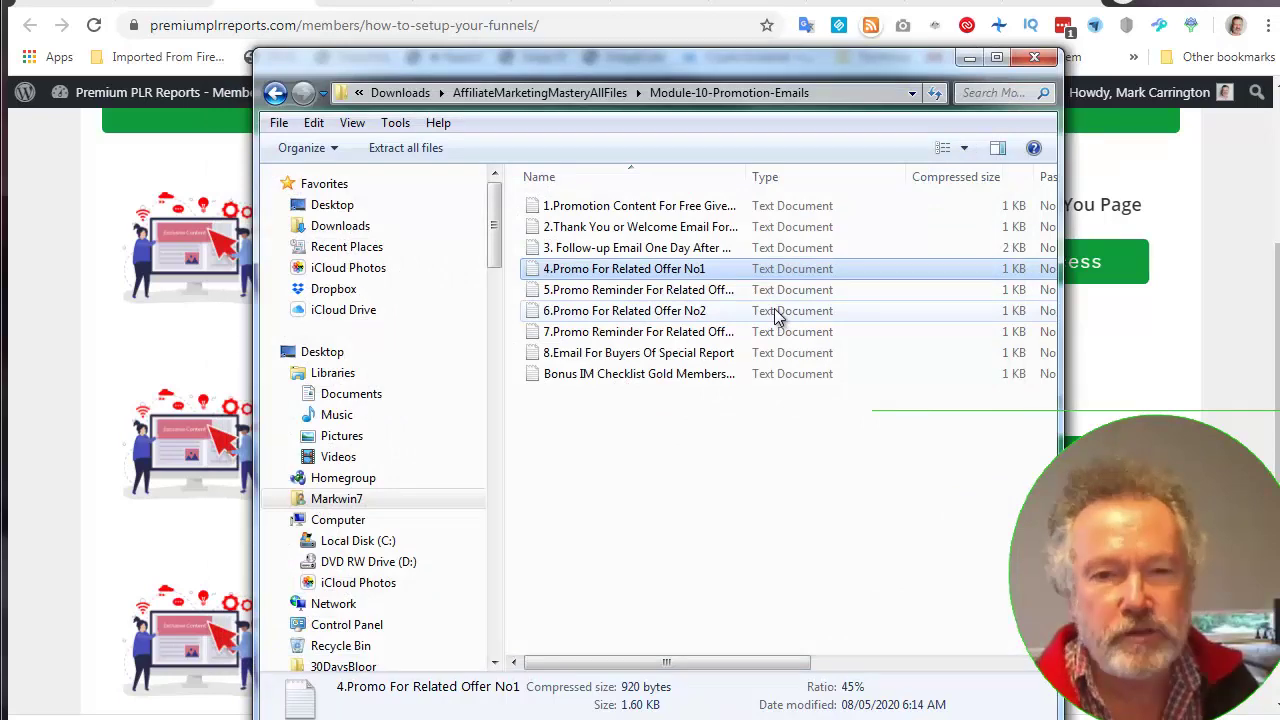
Minimize the promotion-emails Explorer window and bring Chrome's How To Setup Your Funnels page forward
{"action": "left_click", "coordinate": [969, 58]}
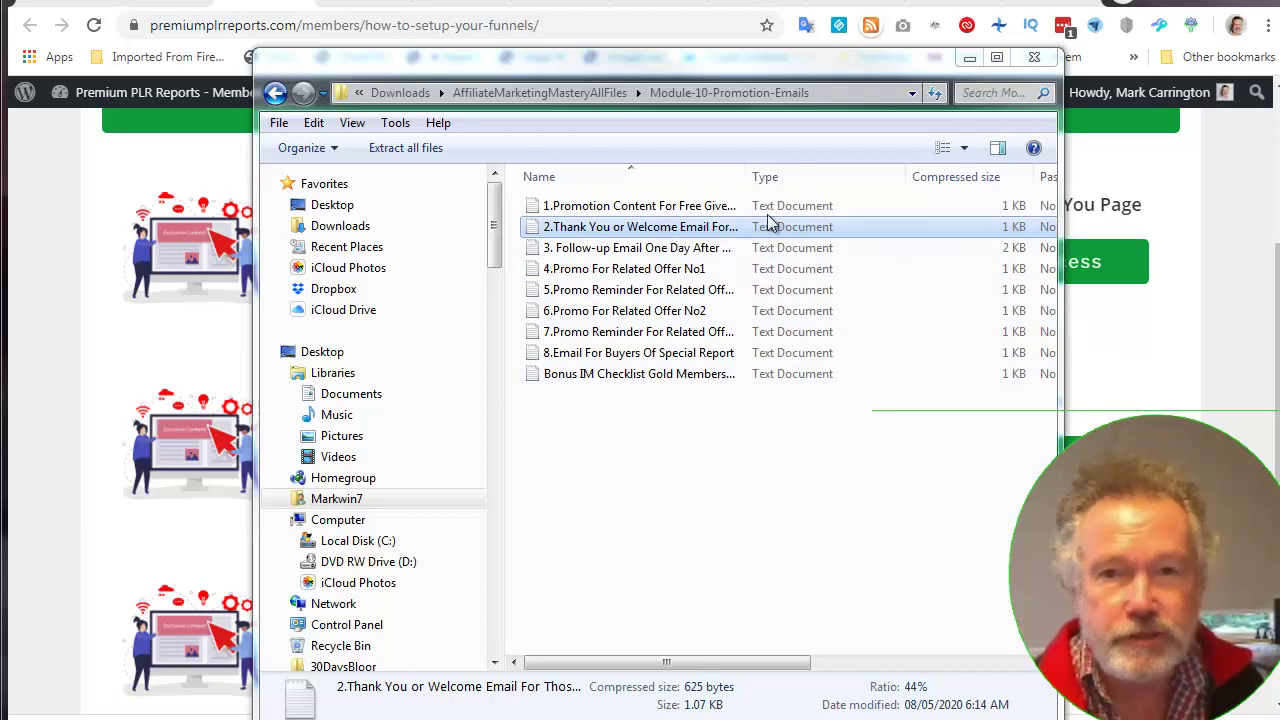
{"action": "left_click", "coordinate": [272, 6]}
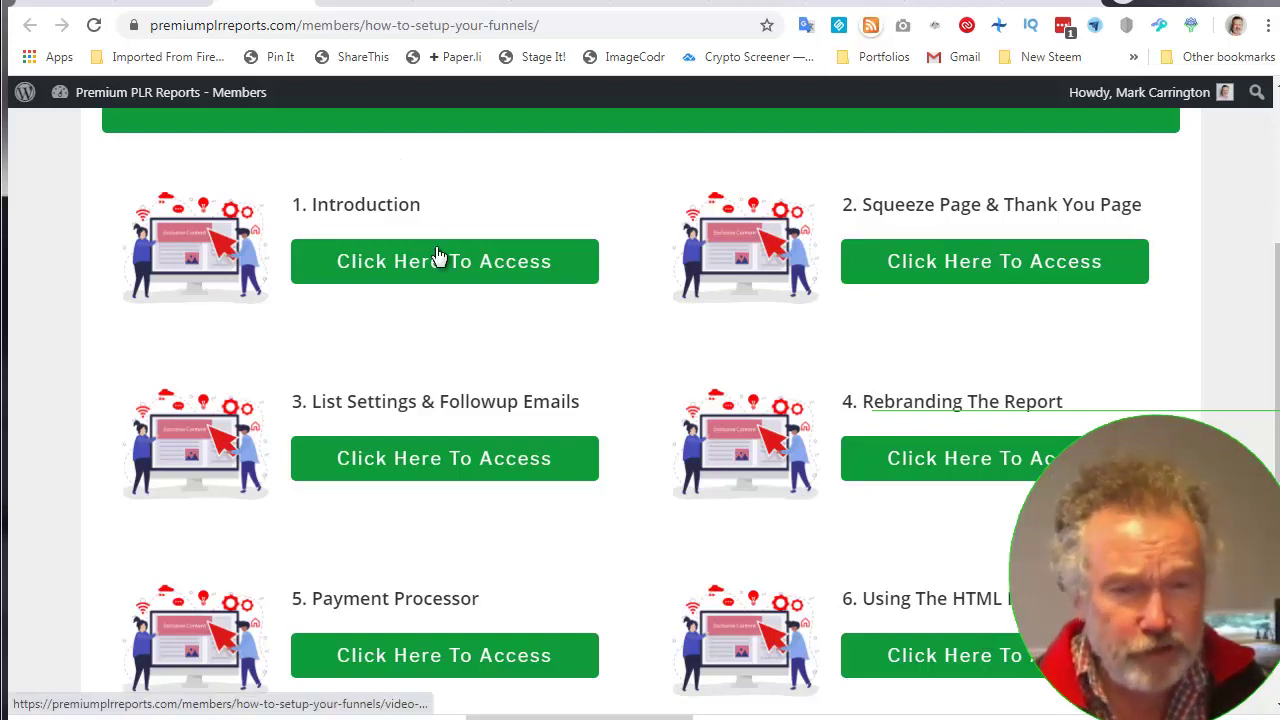
{"action": "left_click", "coordinate": [180, 5]}
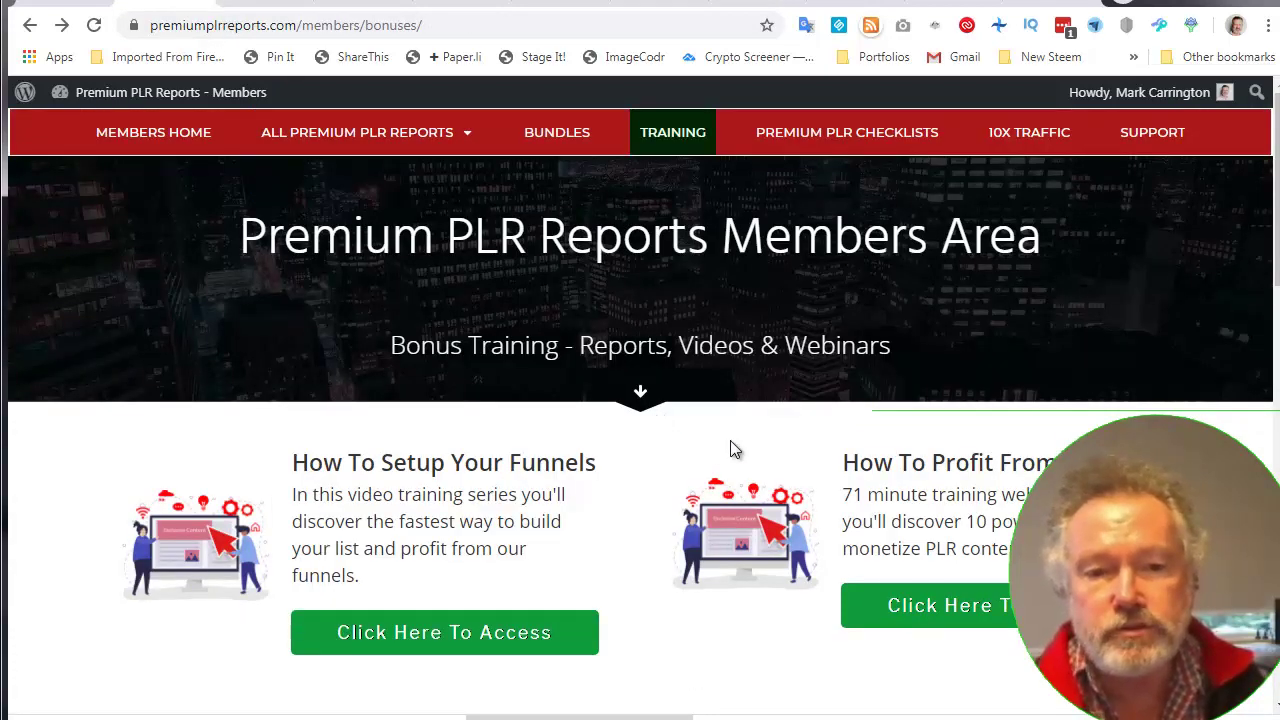
{"action": "mouse_move", "coordinate": [445, 143]}
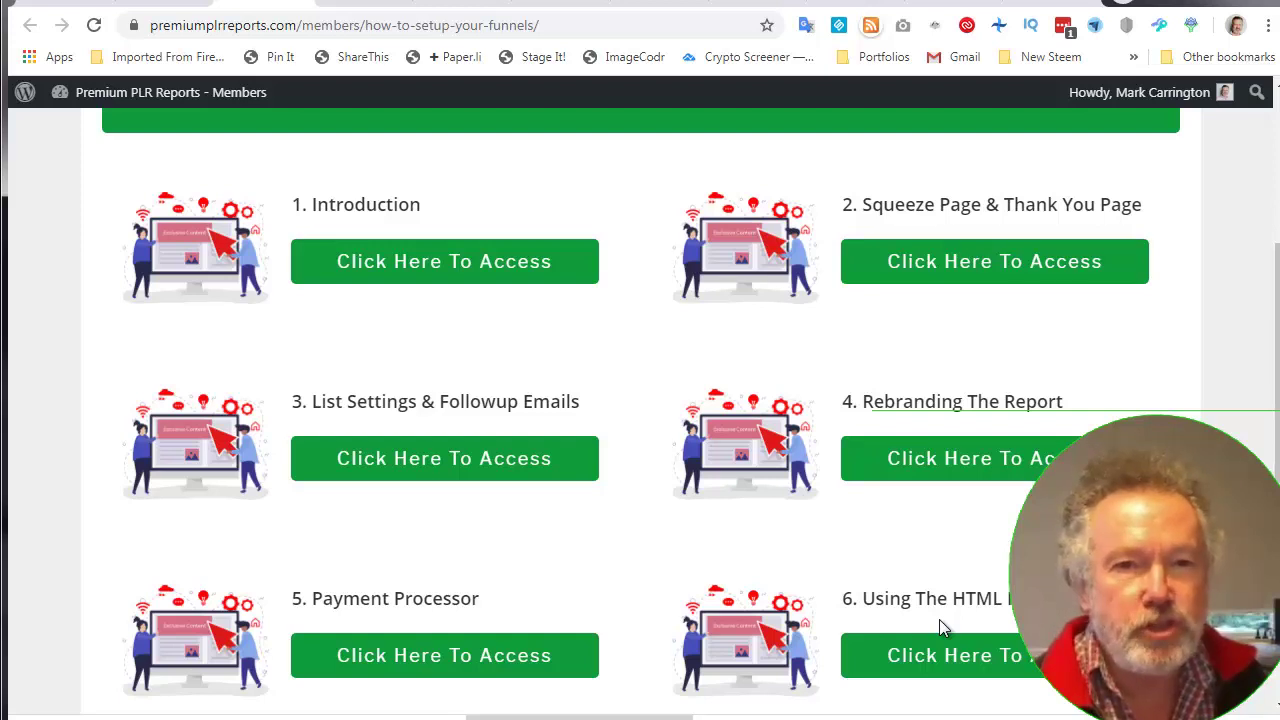
Switch to the premiumplrreports.com/jv2 tab showing Front End and OTO#1–OTO#4 commissions
{"action": "left_click", "coordinate": [953, 5]}
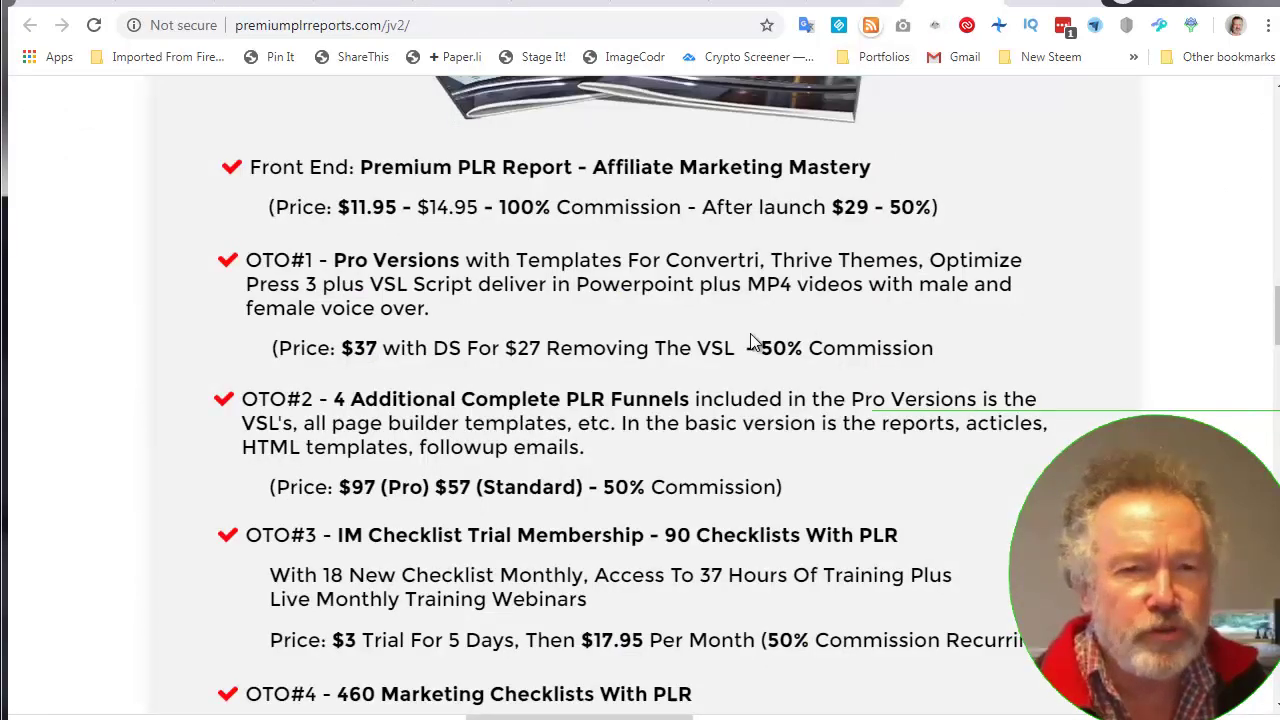